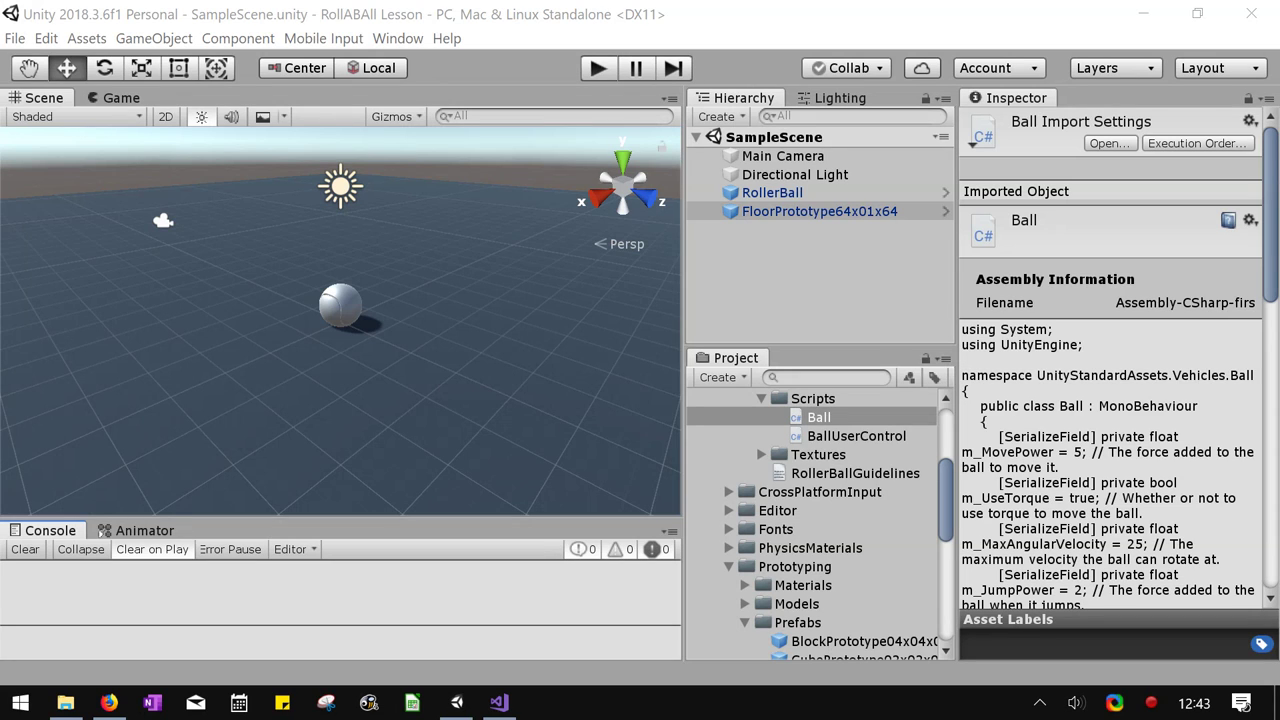
Check the RollerBall object and its Ball script, and open the BallUserControl script in Visual Studio
left_click(772, 192)
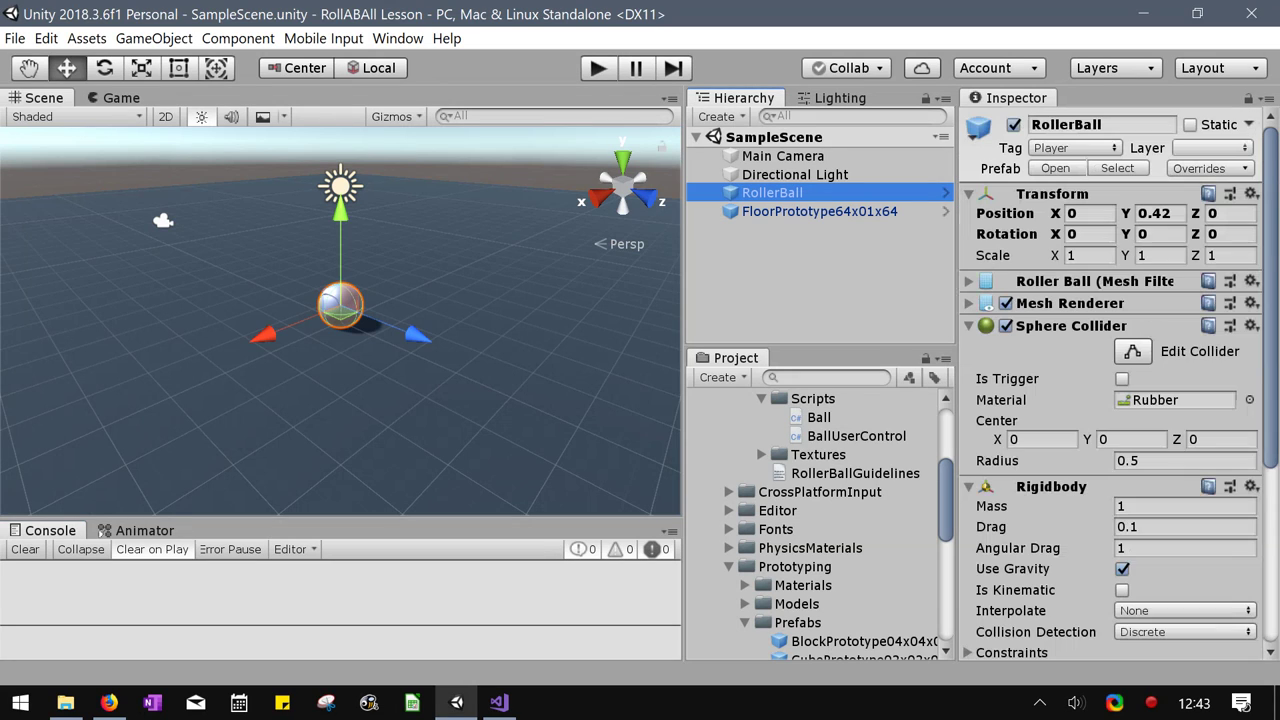
left_click(819, 417)
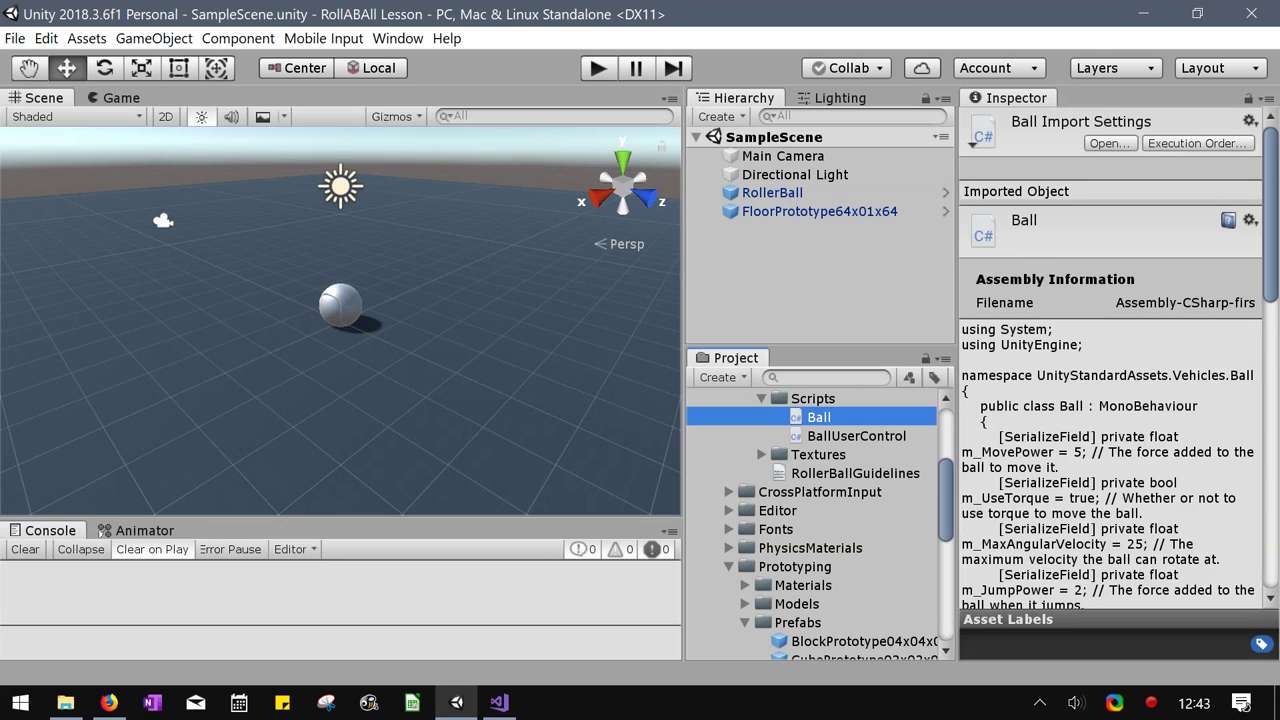
left_click(856, 436)
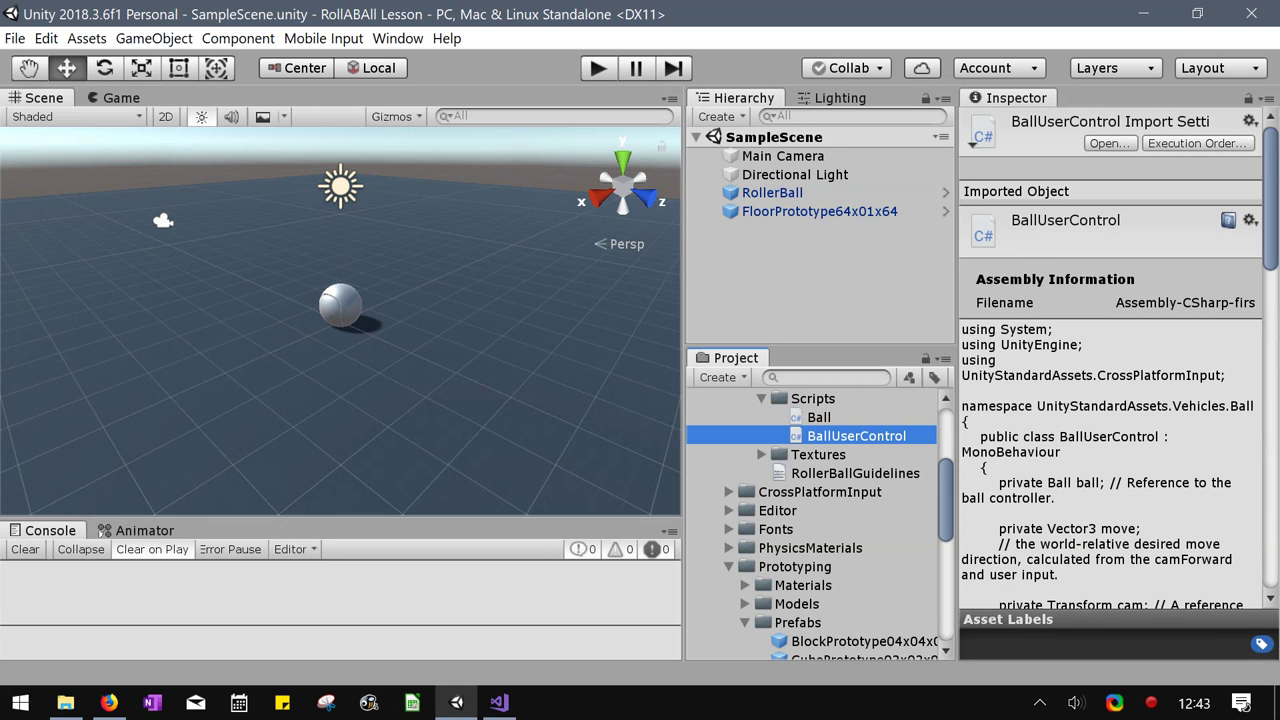
double_click(856, 436)
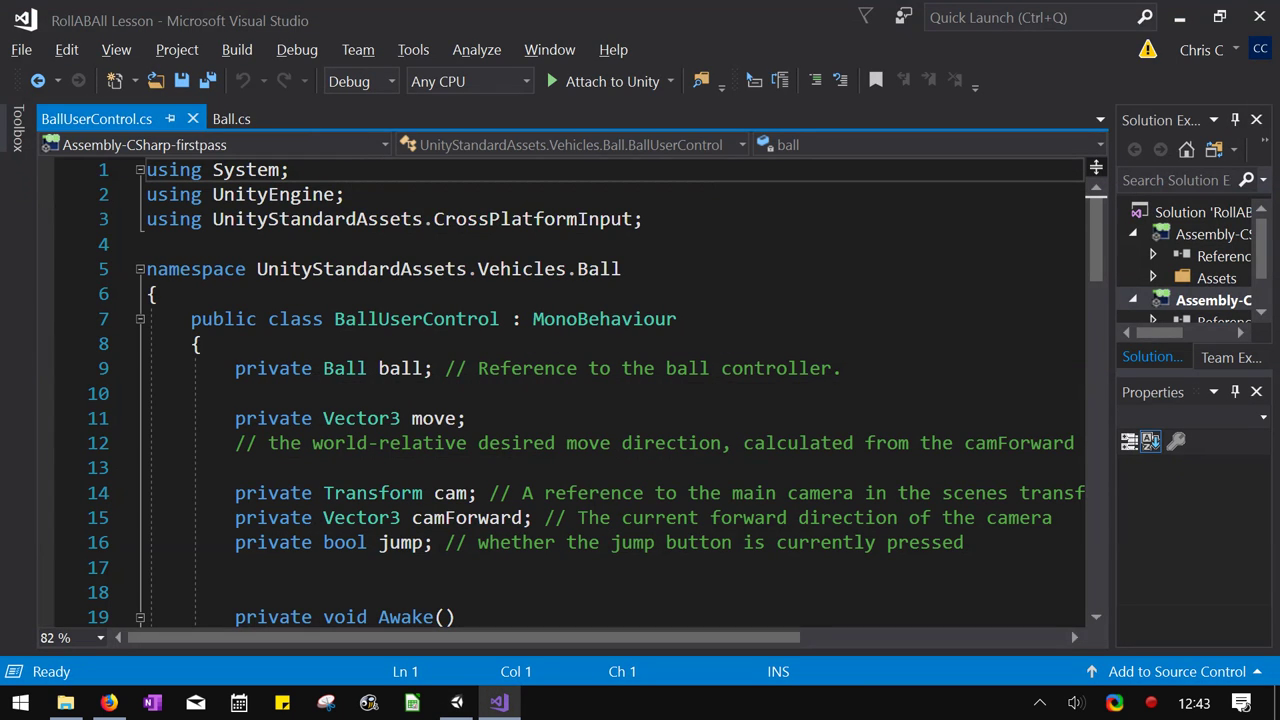
left_click(232, 119)
left_click(120, 121)
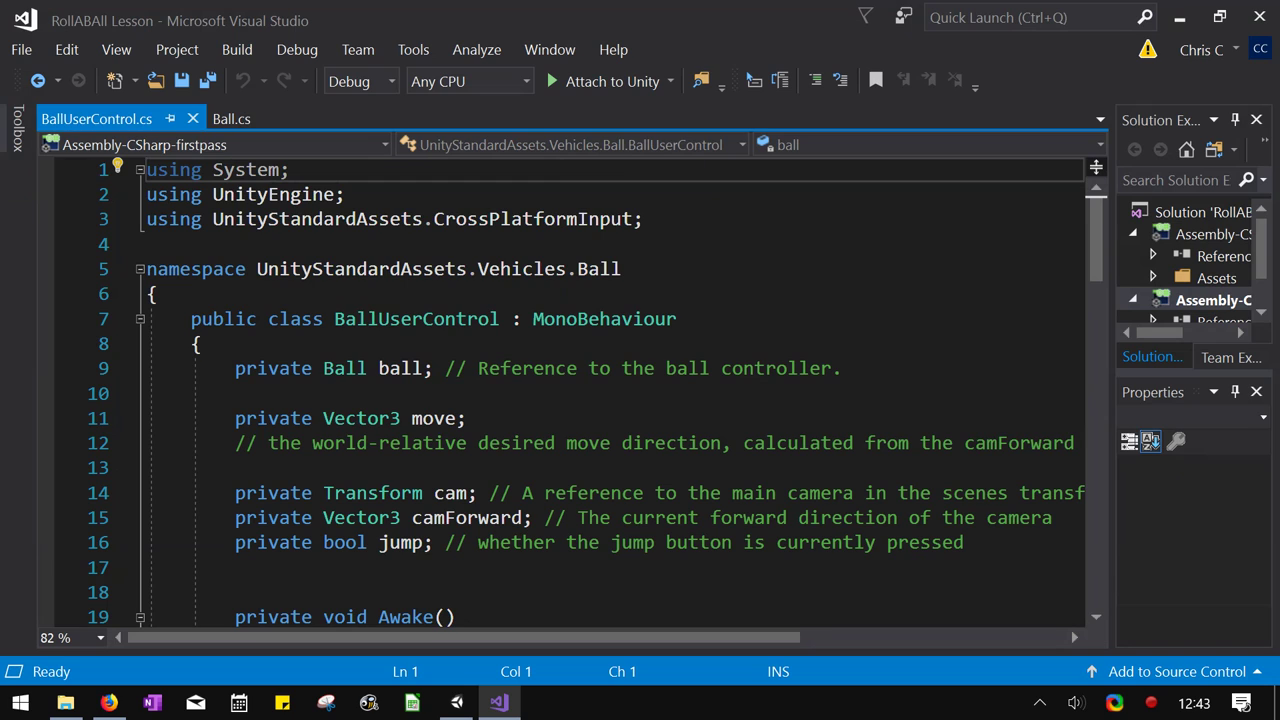
Examine the private field declarations of the BallUserControl class, from the Ball reference to the jump flag
scroll(610, 390, "down", 1)
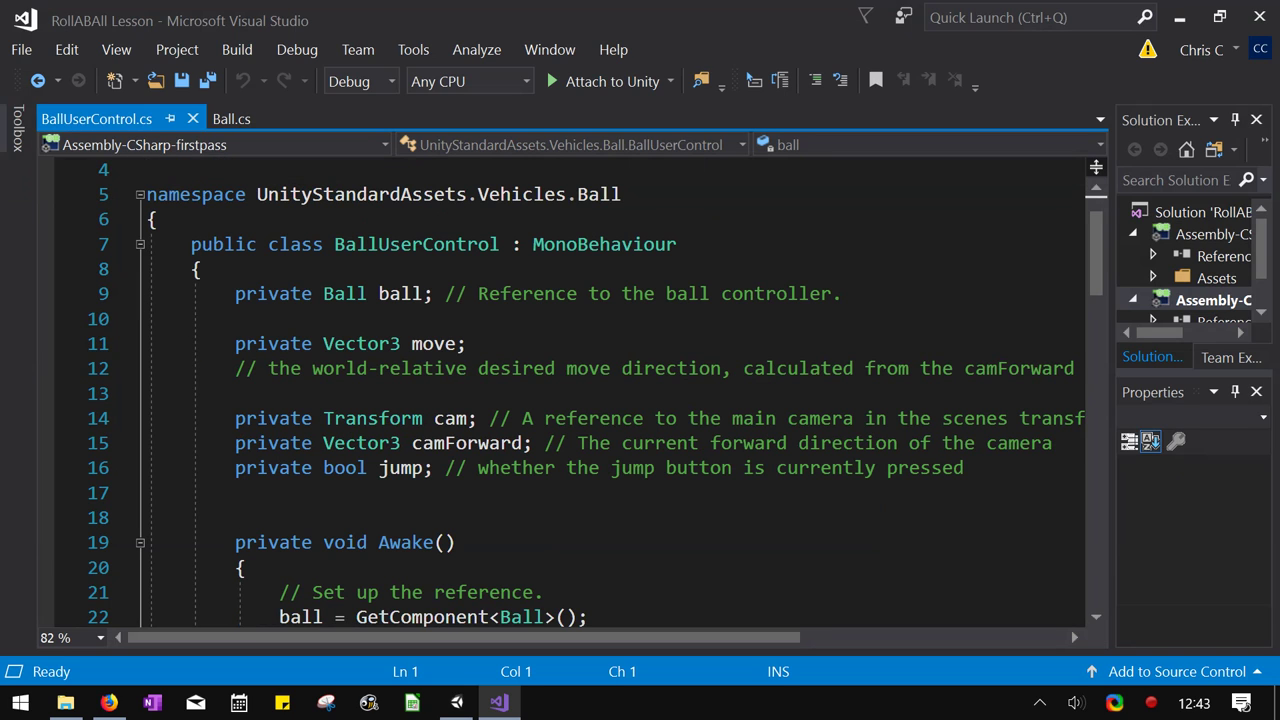
scroll(610, 390, "down", 2)
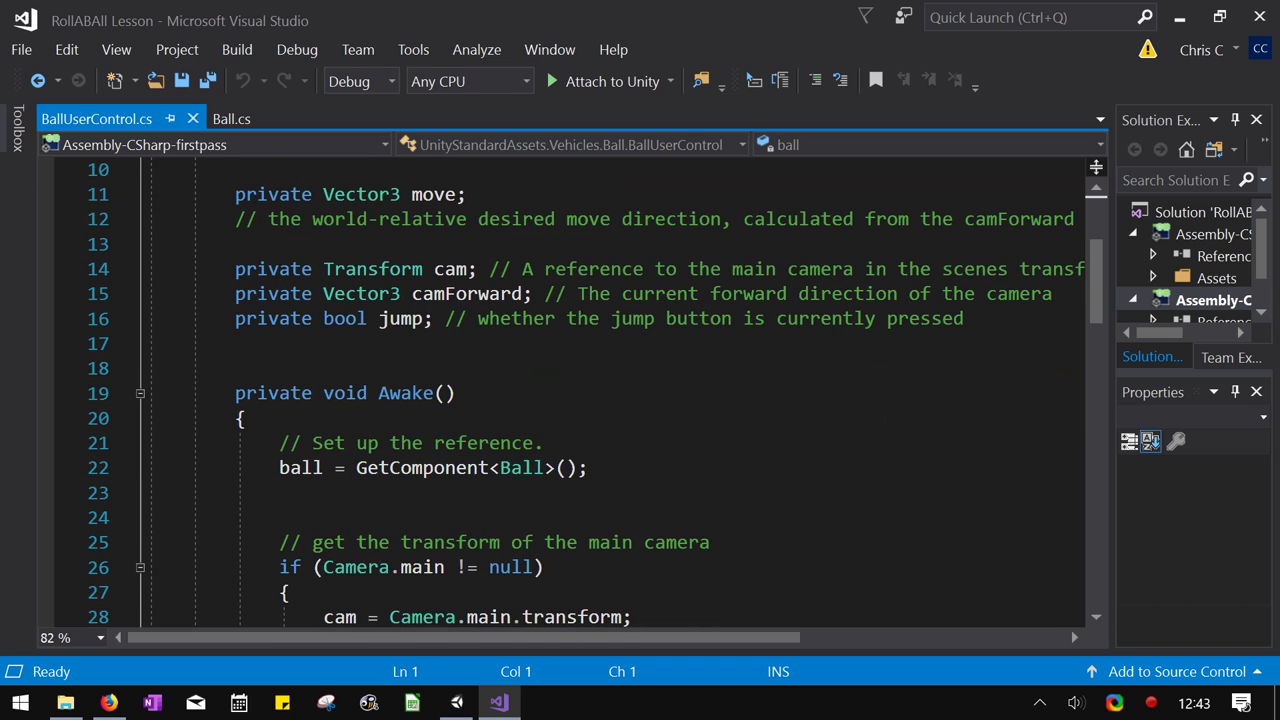
scroll(610, 390, "up", 1)
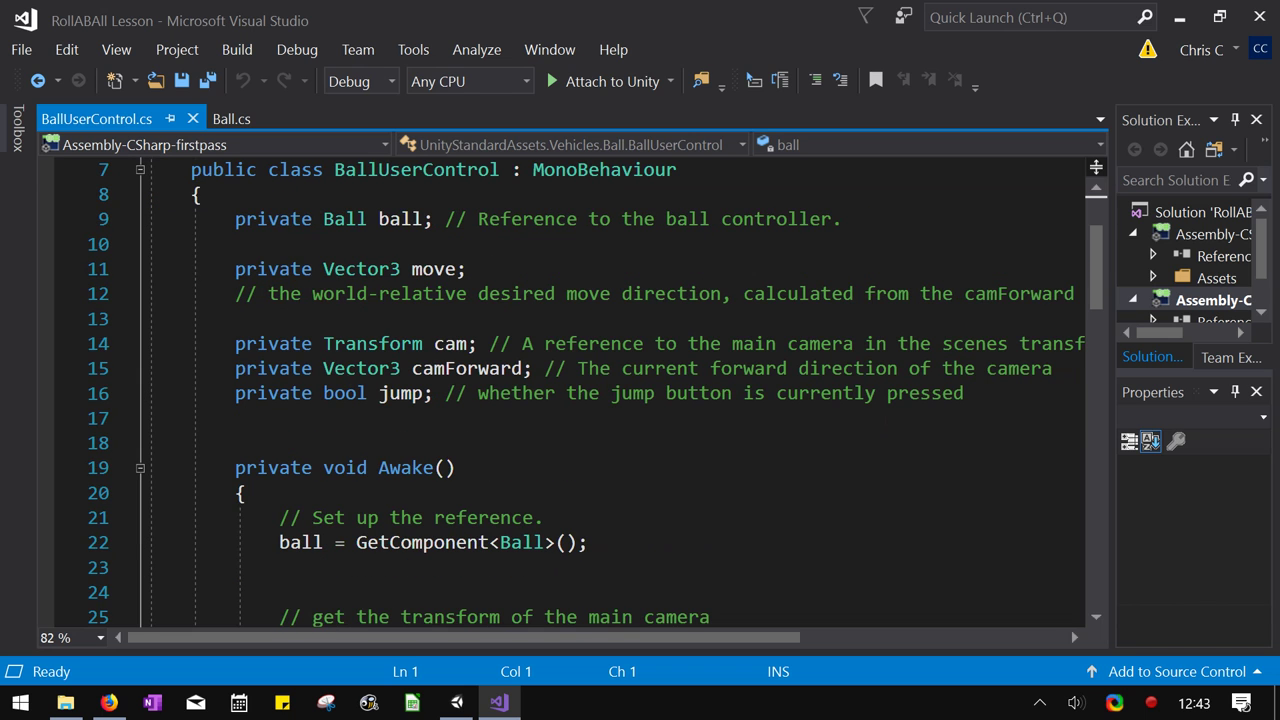
scroll(610, 390, "up", 1)
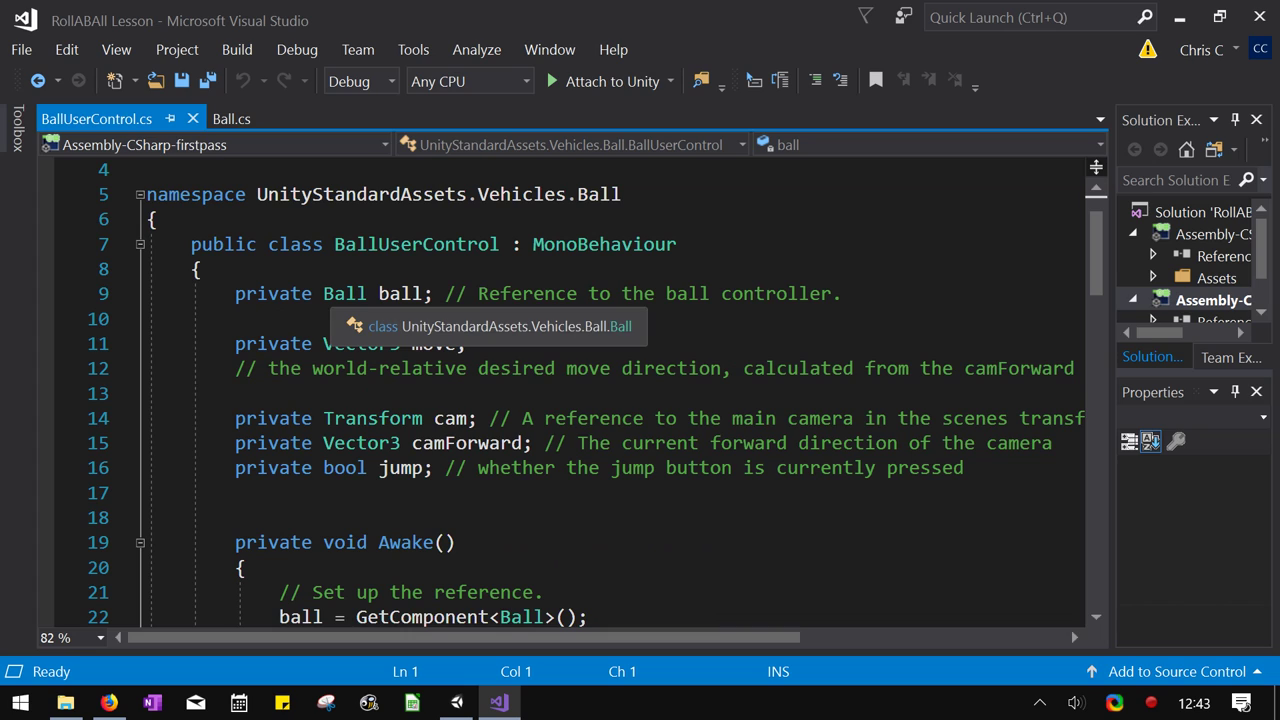
mouse_move(361, 343)
mouse_move(375, 418)
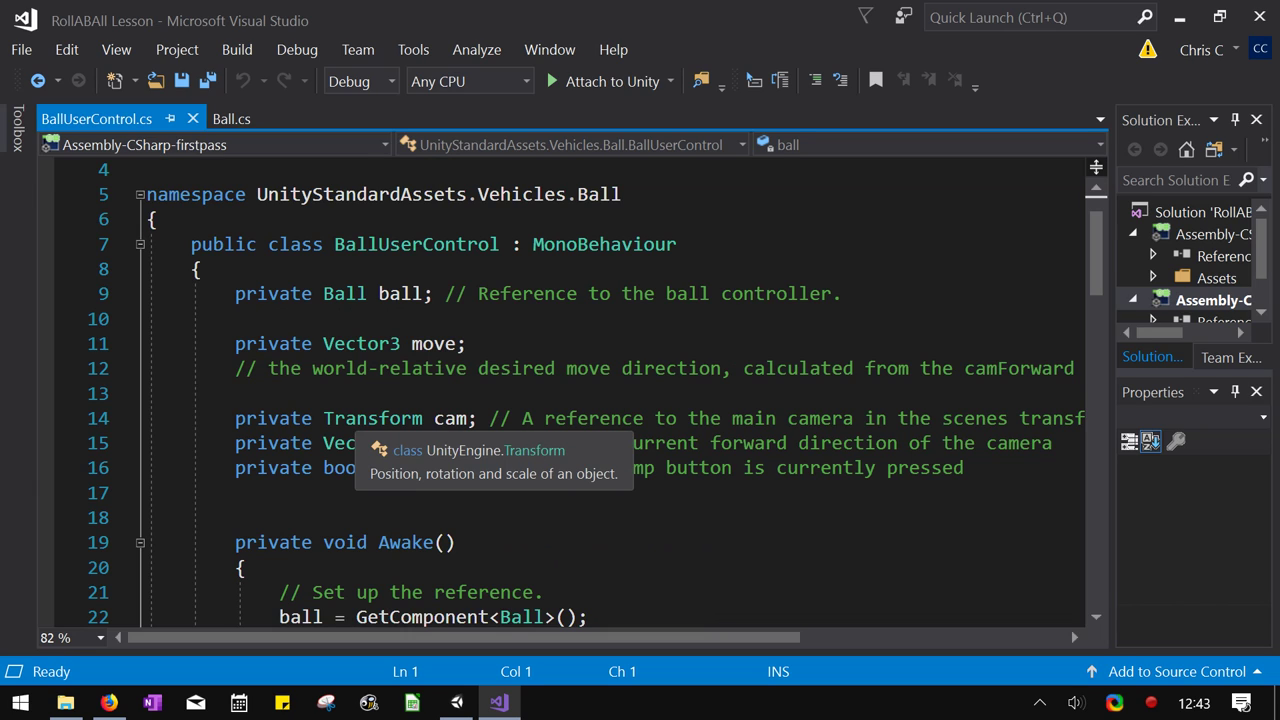
Examine the Awake method, covering the Ball component reference and the main camera null check
left_click(458, 543)
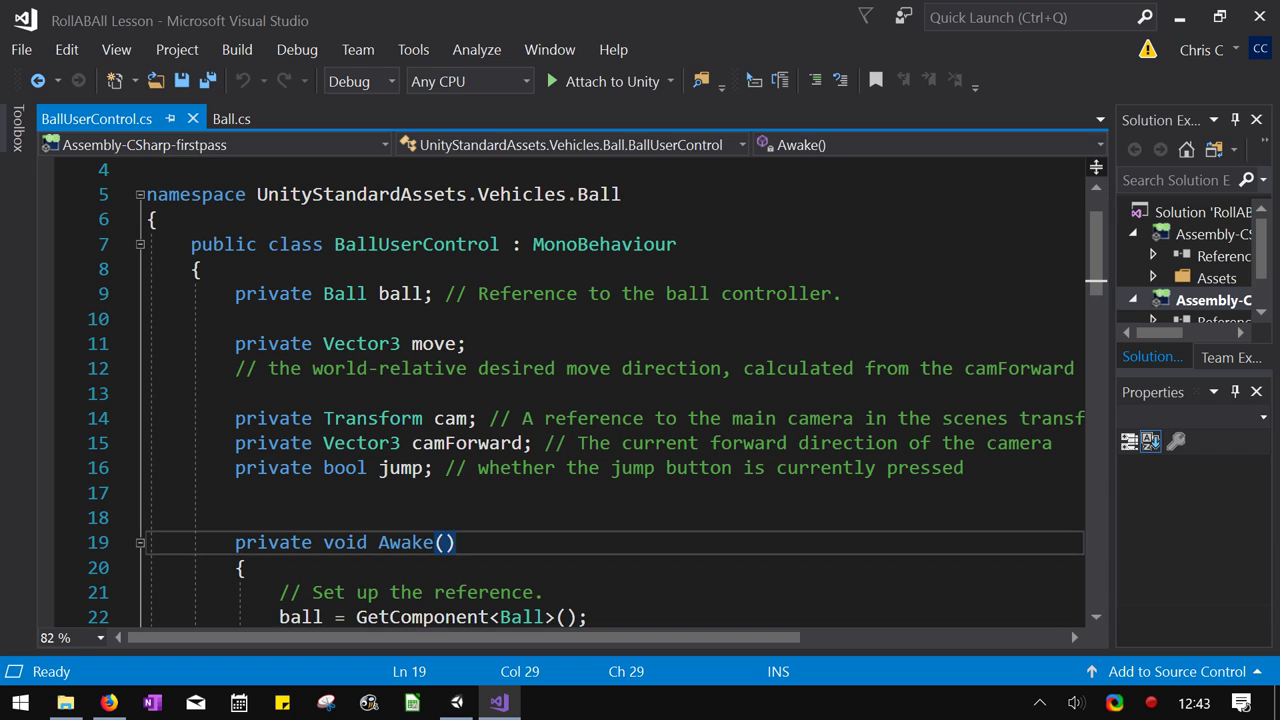
scroll(570, 400, "down", 2)
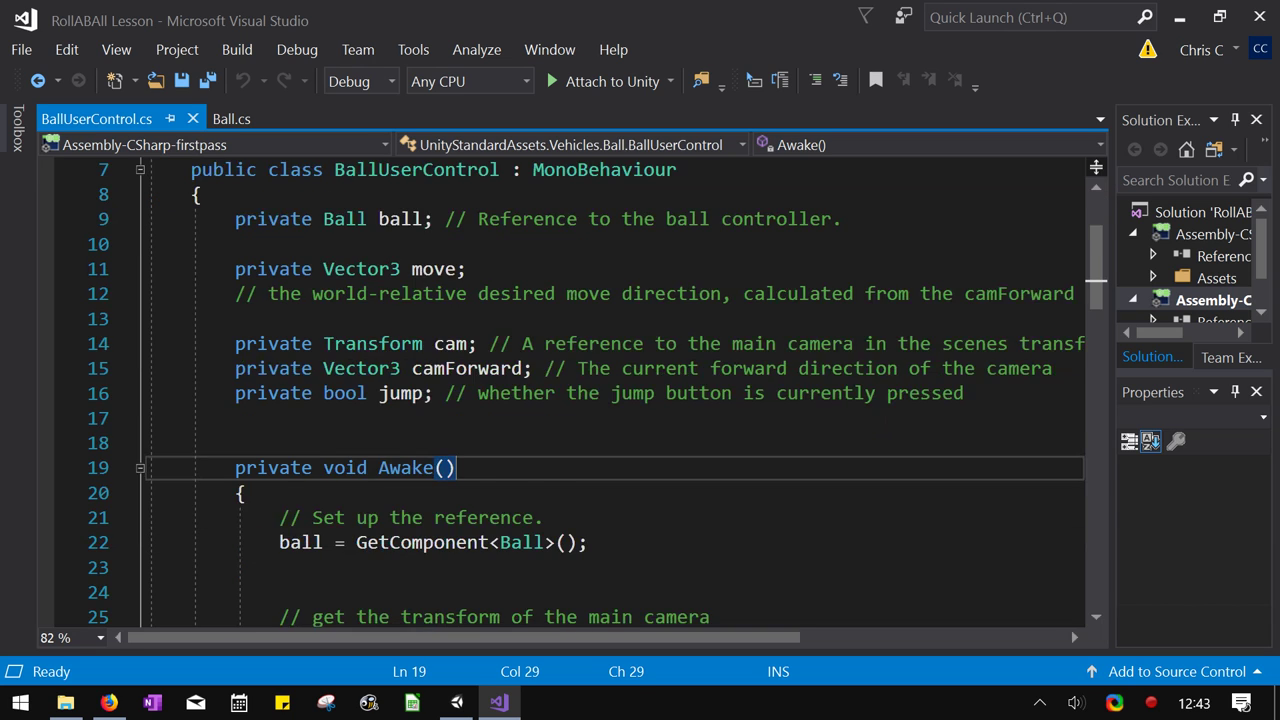
double_click(522, 468)
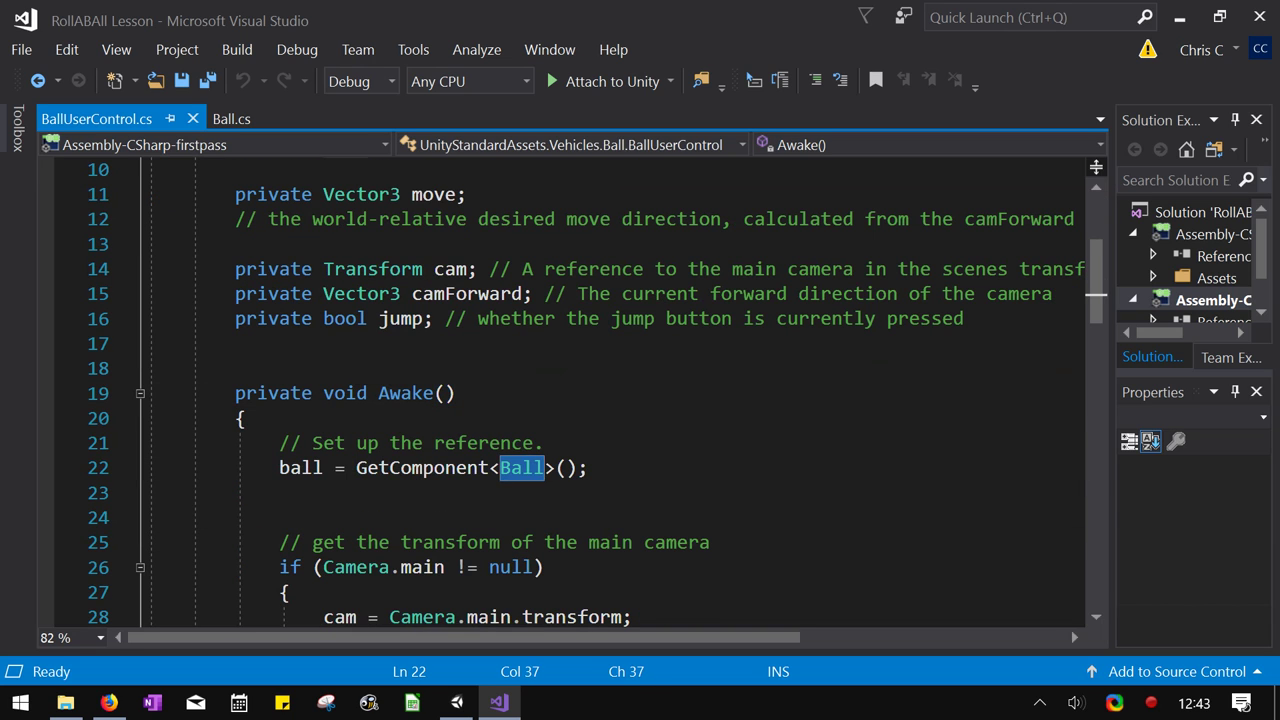
scroll(522, 468, "down", 1)
scroll(570, 400, "down", 1)
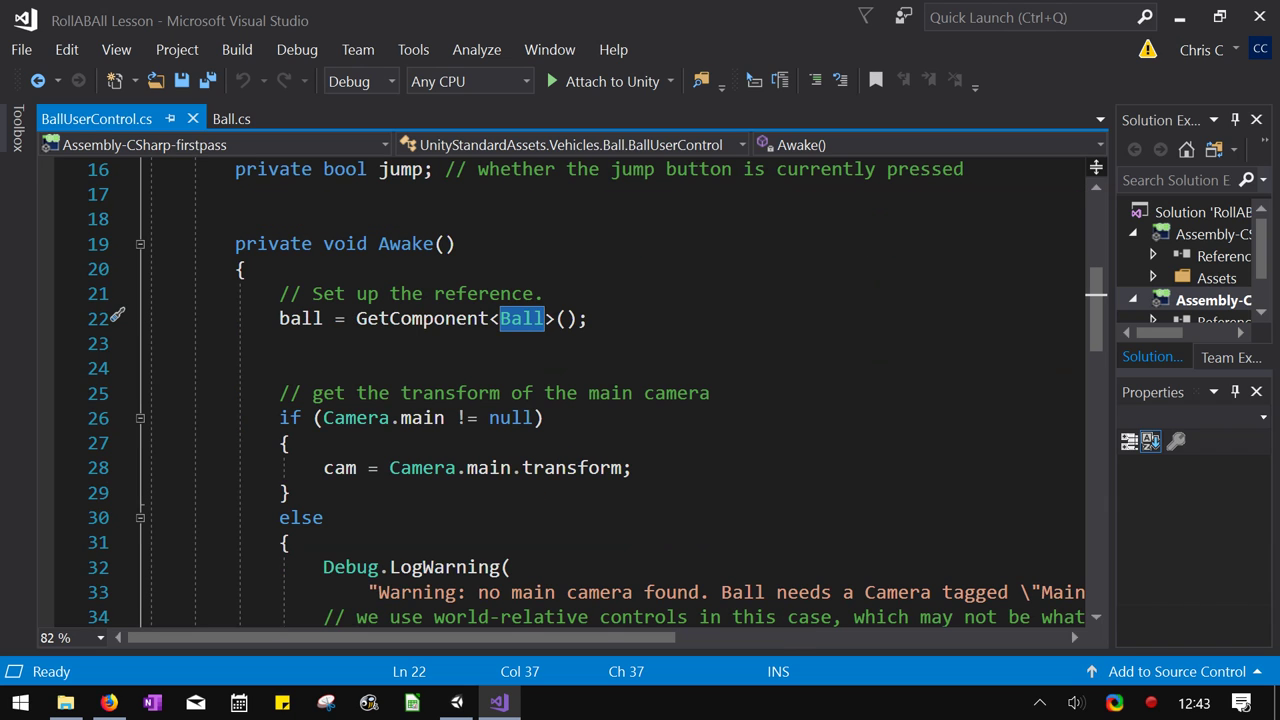
left_click_drag(368, 417, 445, 417)
scroll(445, 417, "down", 3)
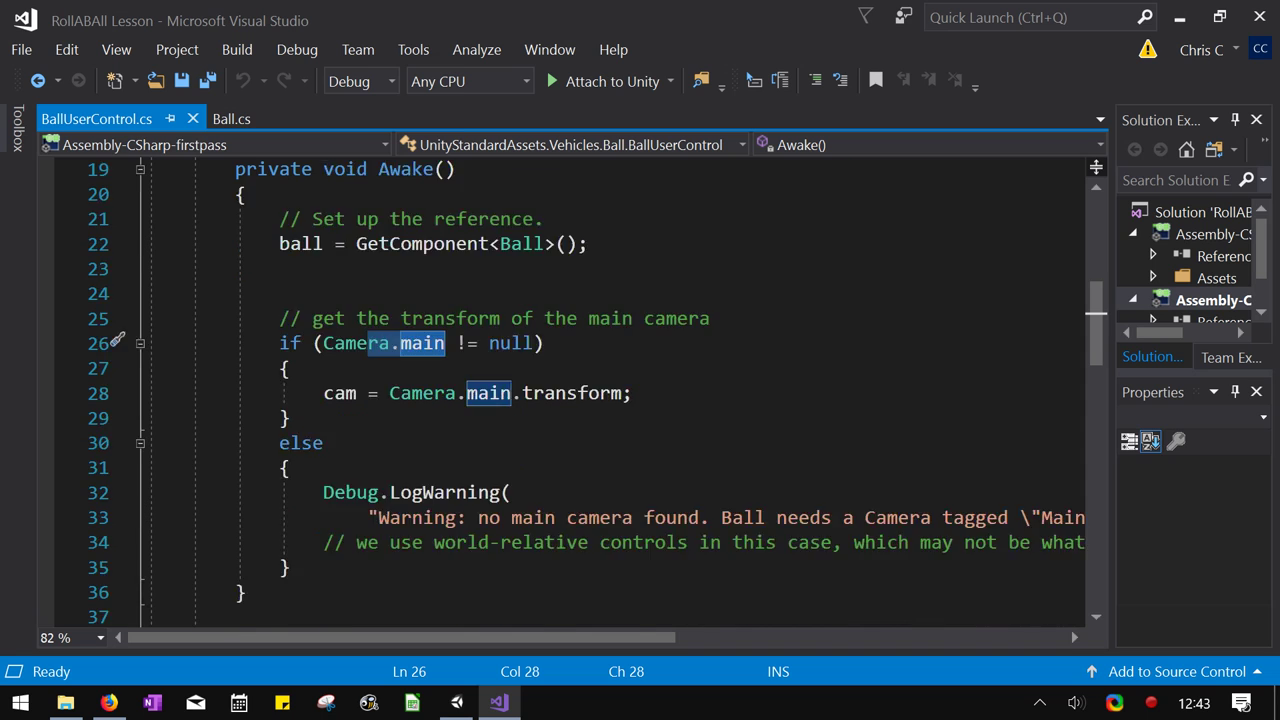
Examine how the Update method reads the Horizontal and Vertical axes and the Jump button
scroll(570, 400, "down", 3)
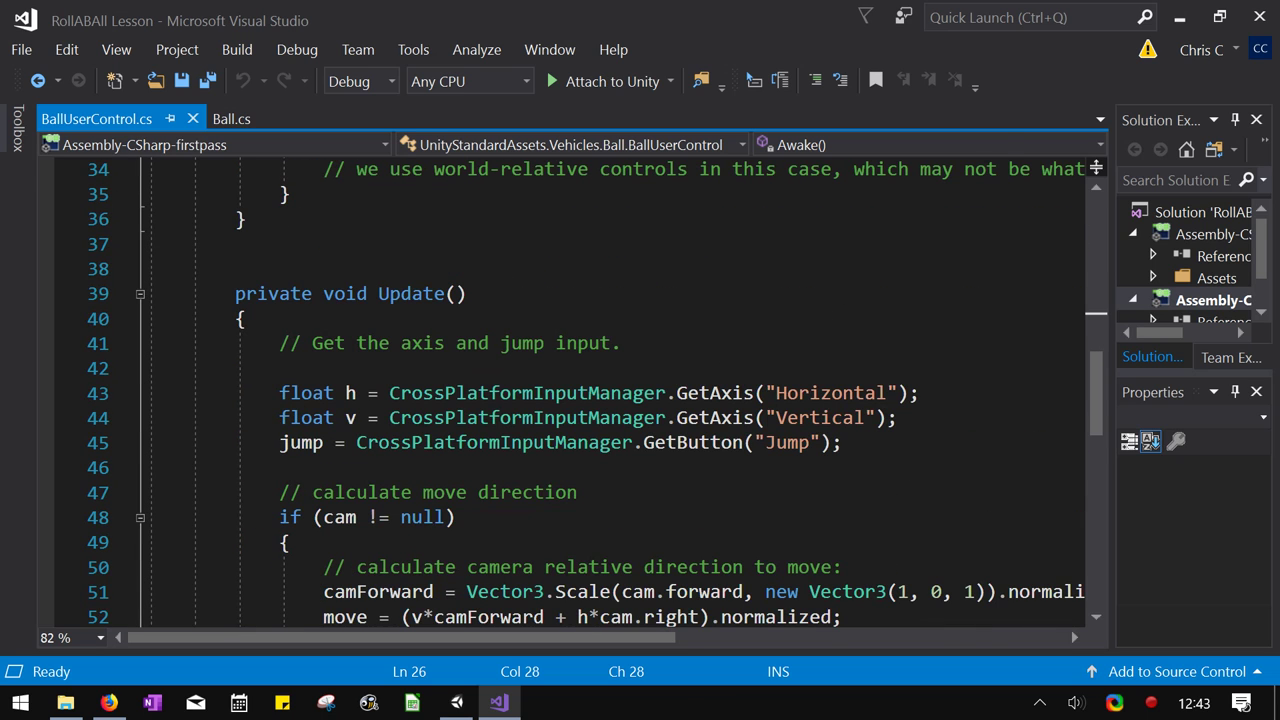
scroll(595, 394, "down", 1)
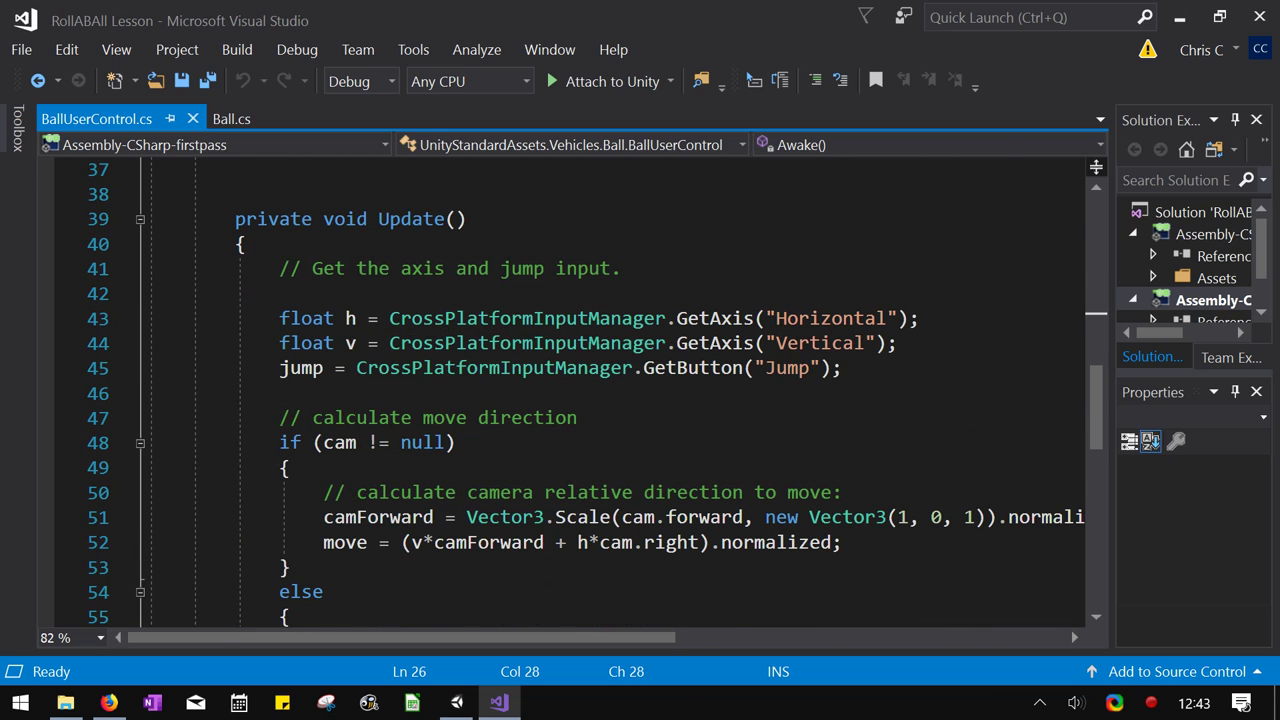
left_click_drag(281, 319, 900, 343)
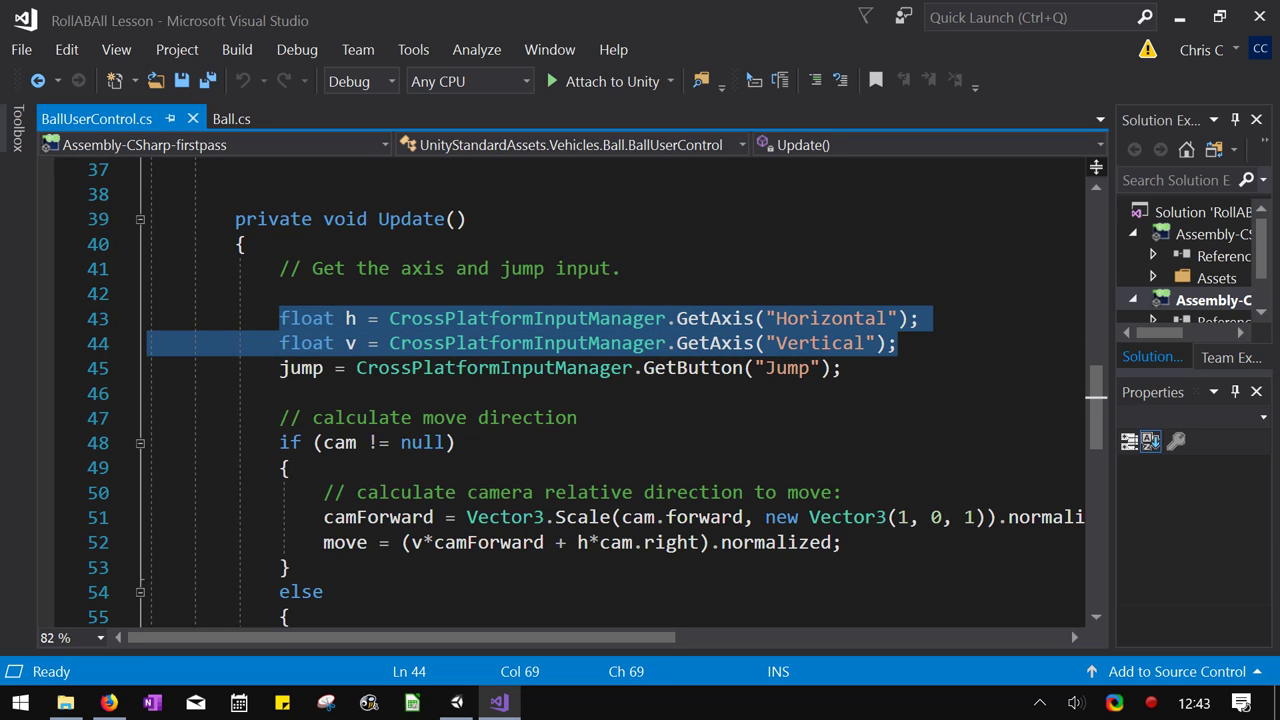
left_click_drag(721, 368, 843, 368)
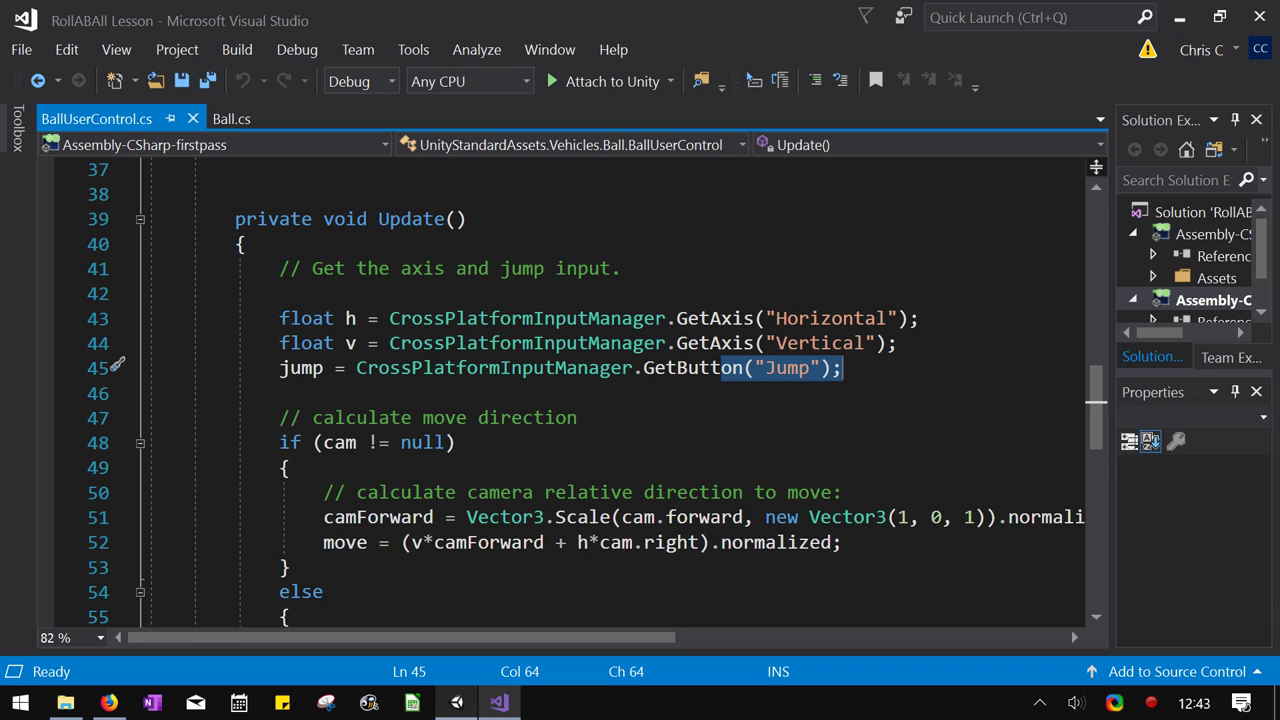
left_click(357, 518)
scroll(357, 518, "down", 1)
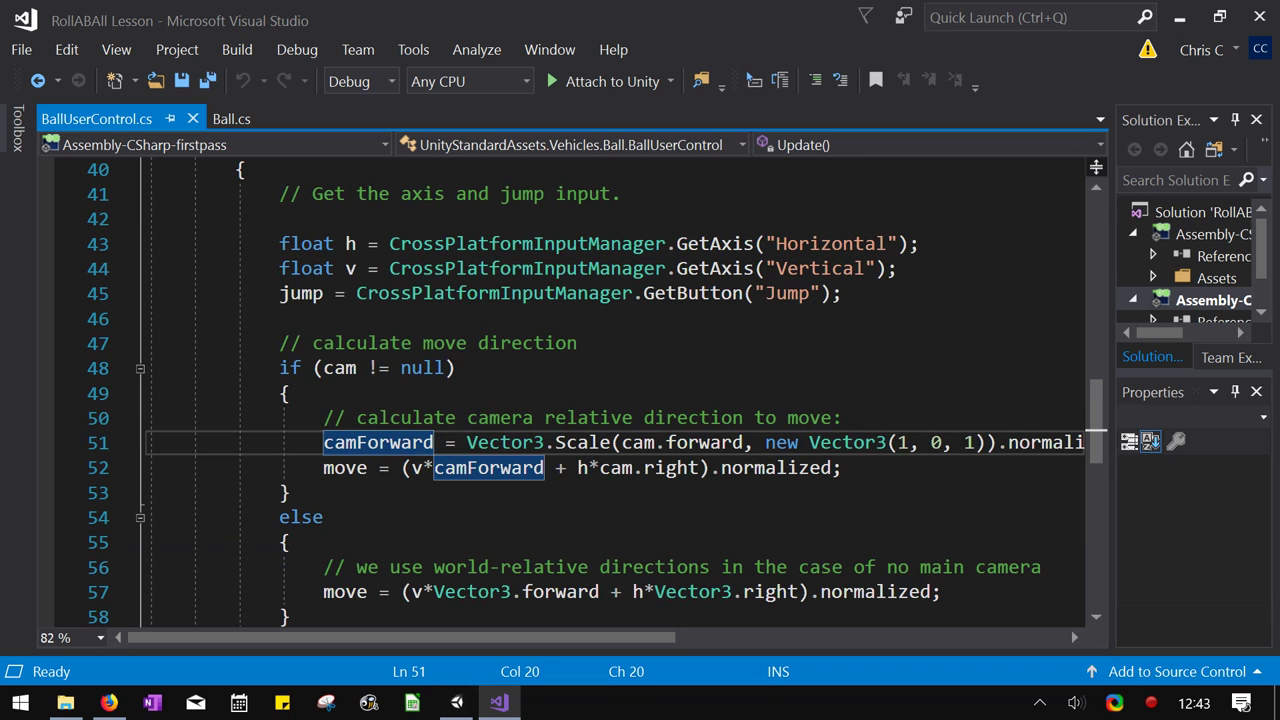
Examine the move direction calculation in Update, both the camera-relative branch and the world-relative fallback
left_click_drag(322, 368, 446, 368)
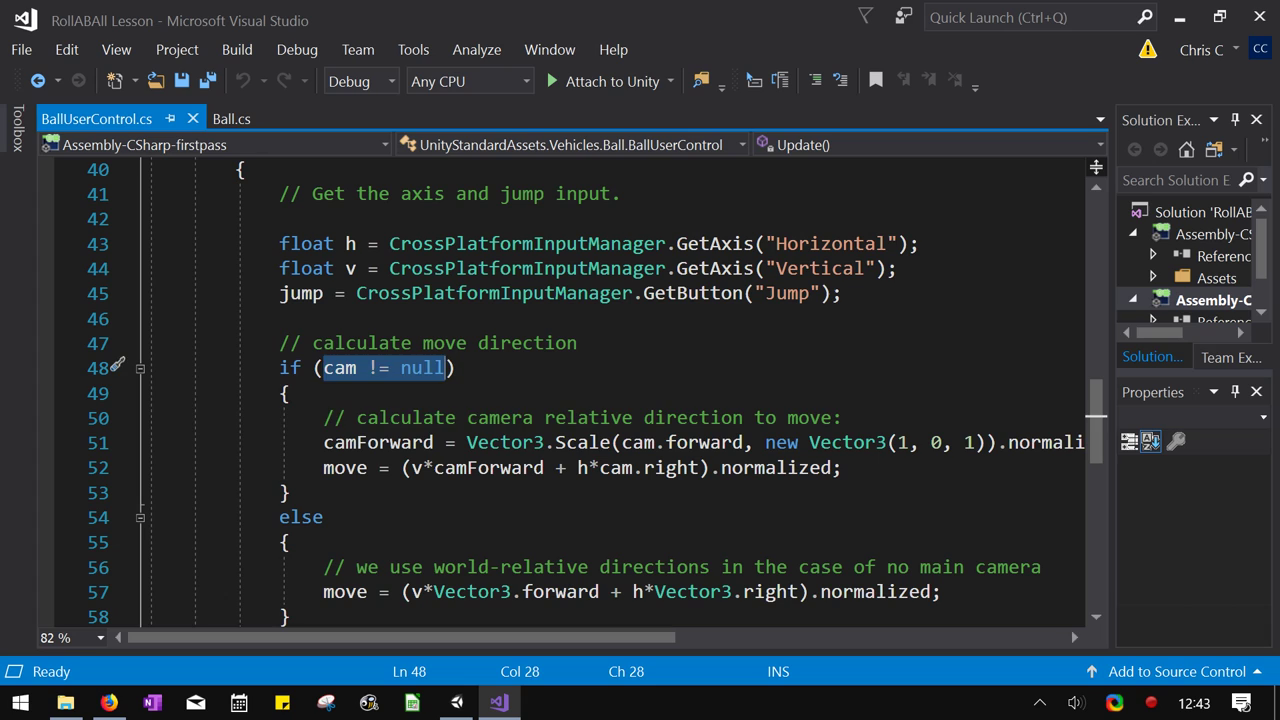
left_click_drag(322, 417, 844, 417)
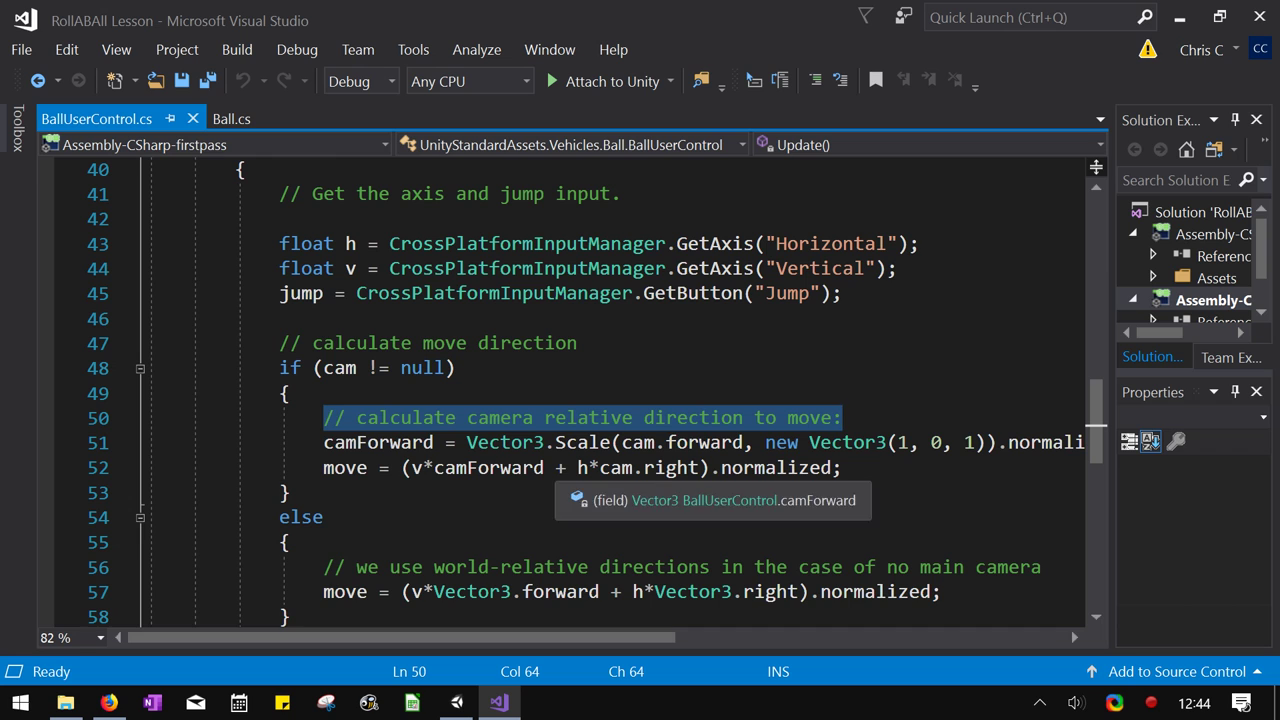
left_click_drag(323, 468, 536, 468)
scroll(536, 468, "down", 1)
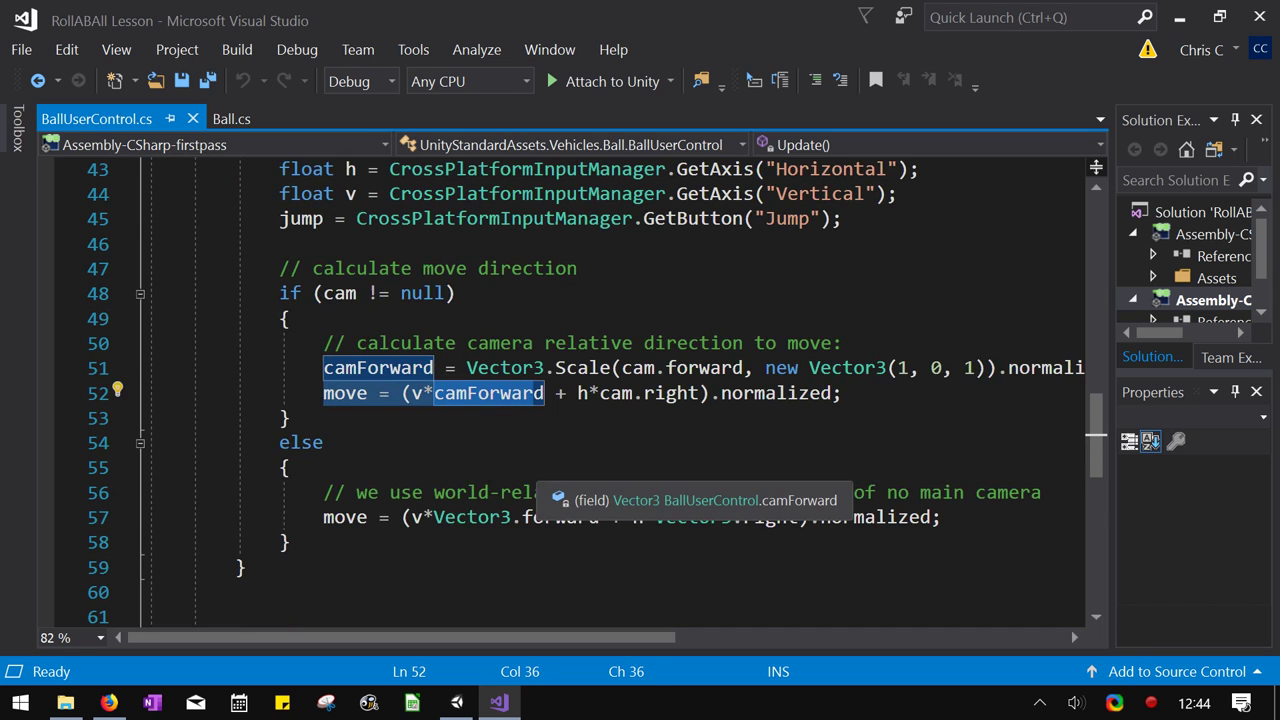
scroll(544, 467, "down", 1)
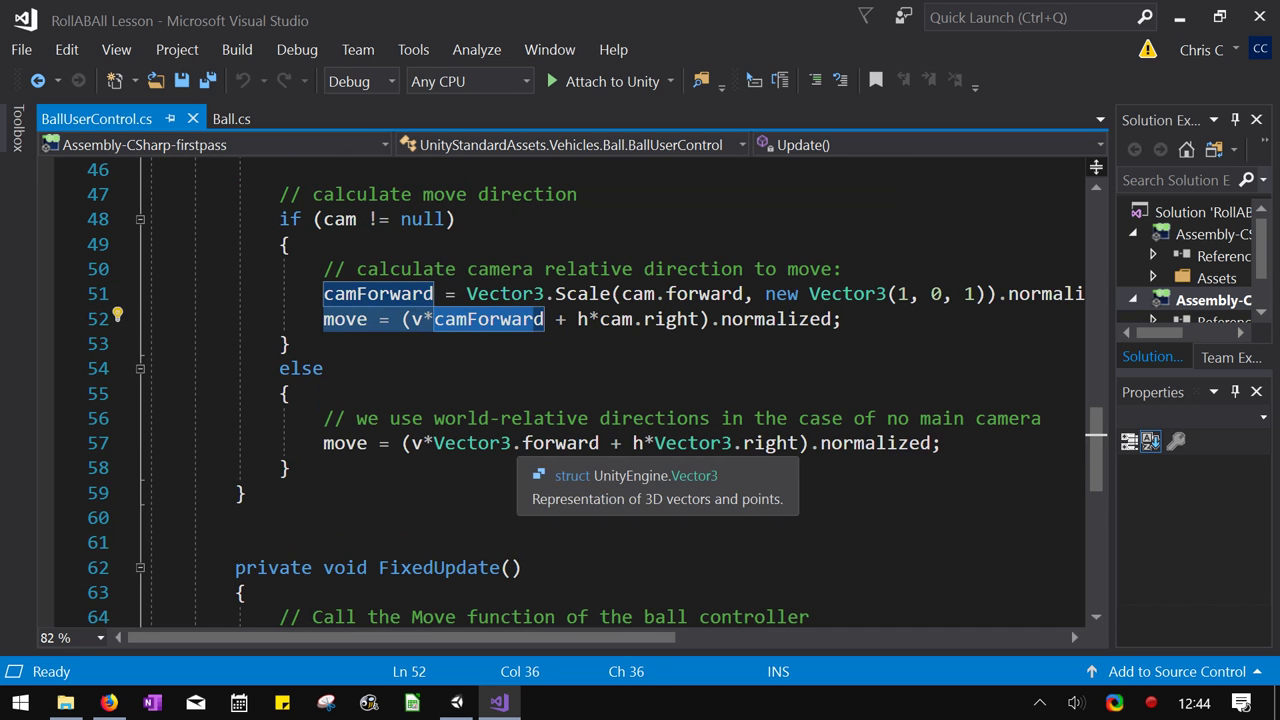
left_click_drag(323, 443, 798, 443)
scroll(799, 443, "down", 2)
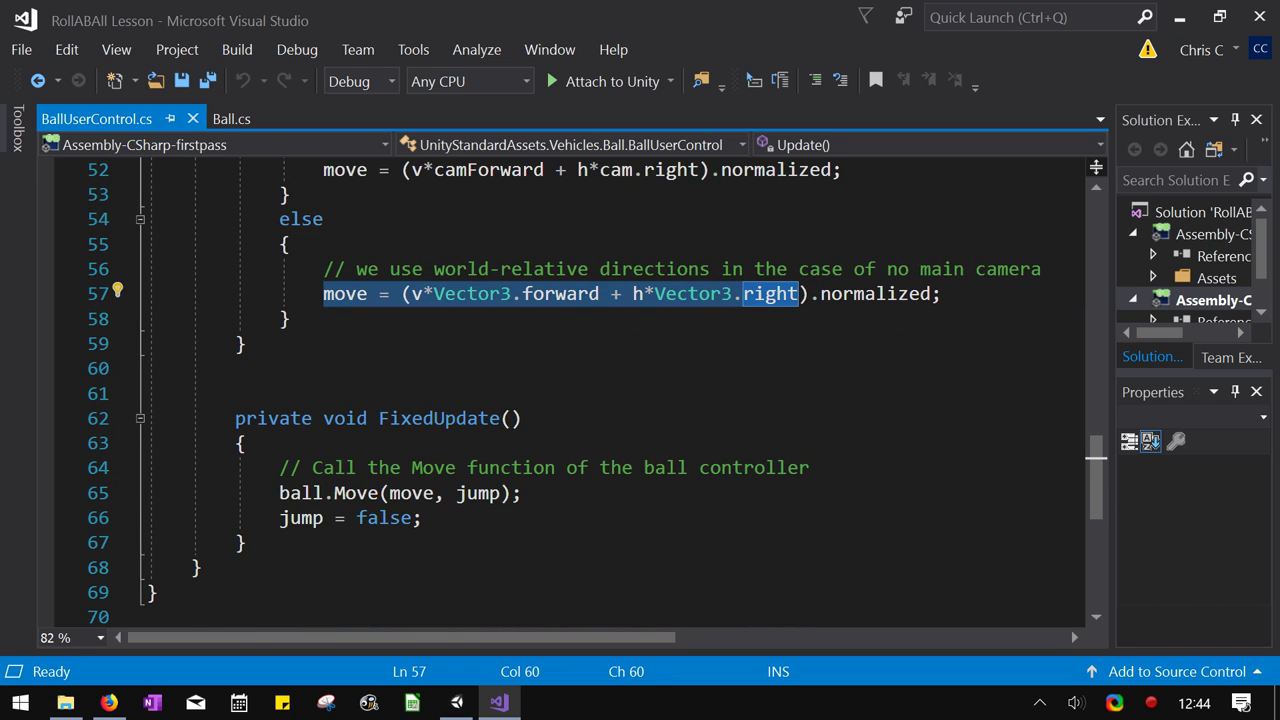
Examine the FixedUpdate method's ball.Move call, its move and jump arguments, and the jump reset
double_click(357, 493)
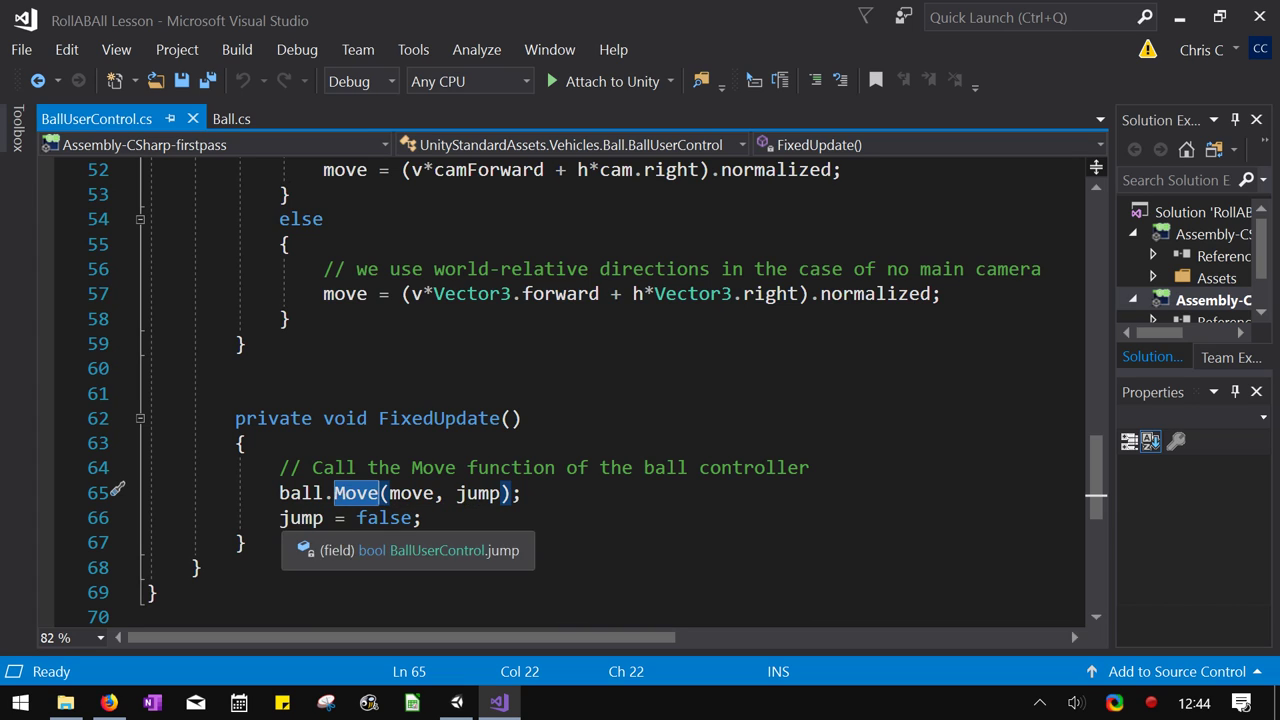
left_click_drag(280, 518, 301, 518)
double_click(411, 493)
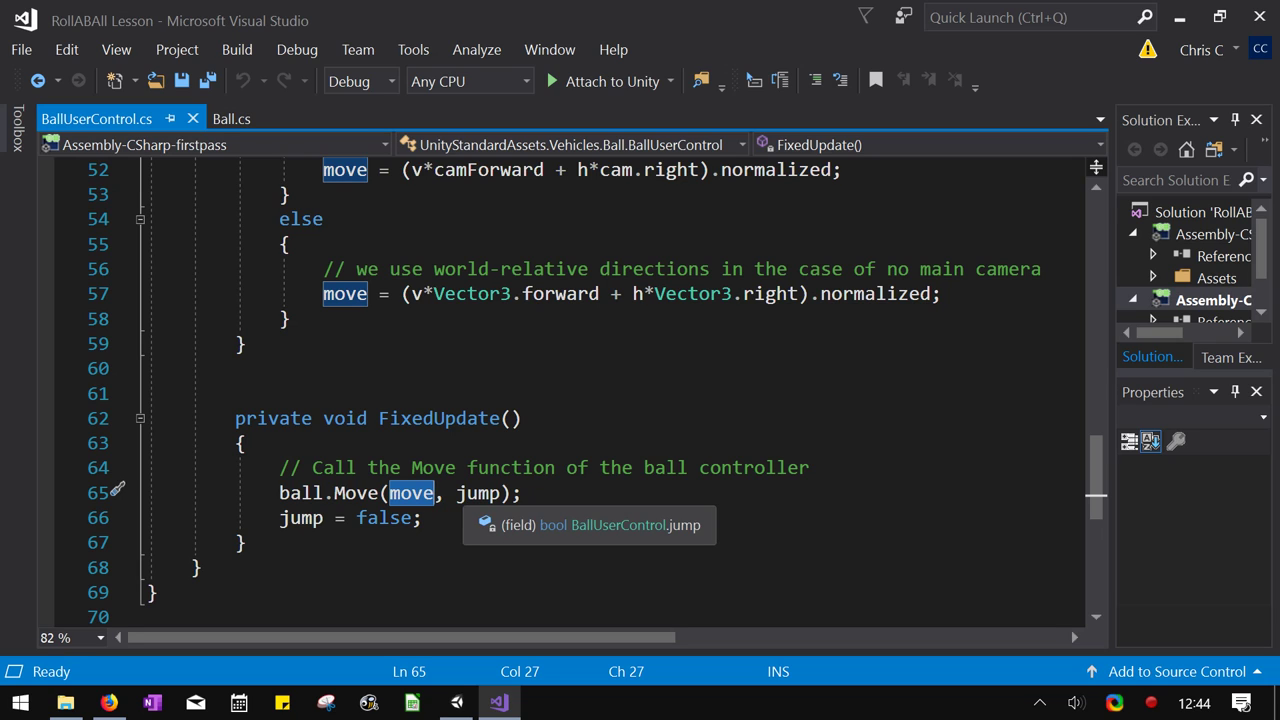
double_click(478, 493)
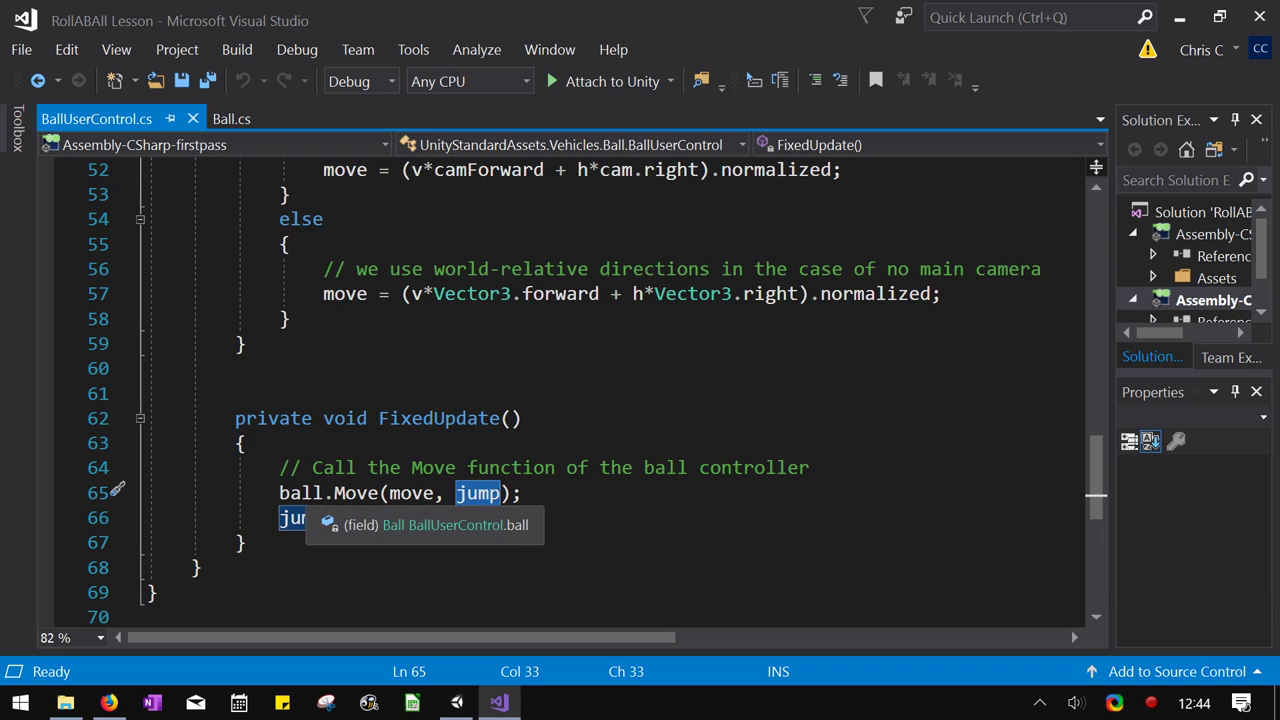
Find all references to the Move method called in FixedUpdate and go to its declaration in Ball.cs
left_click(357, 493)
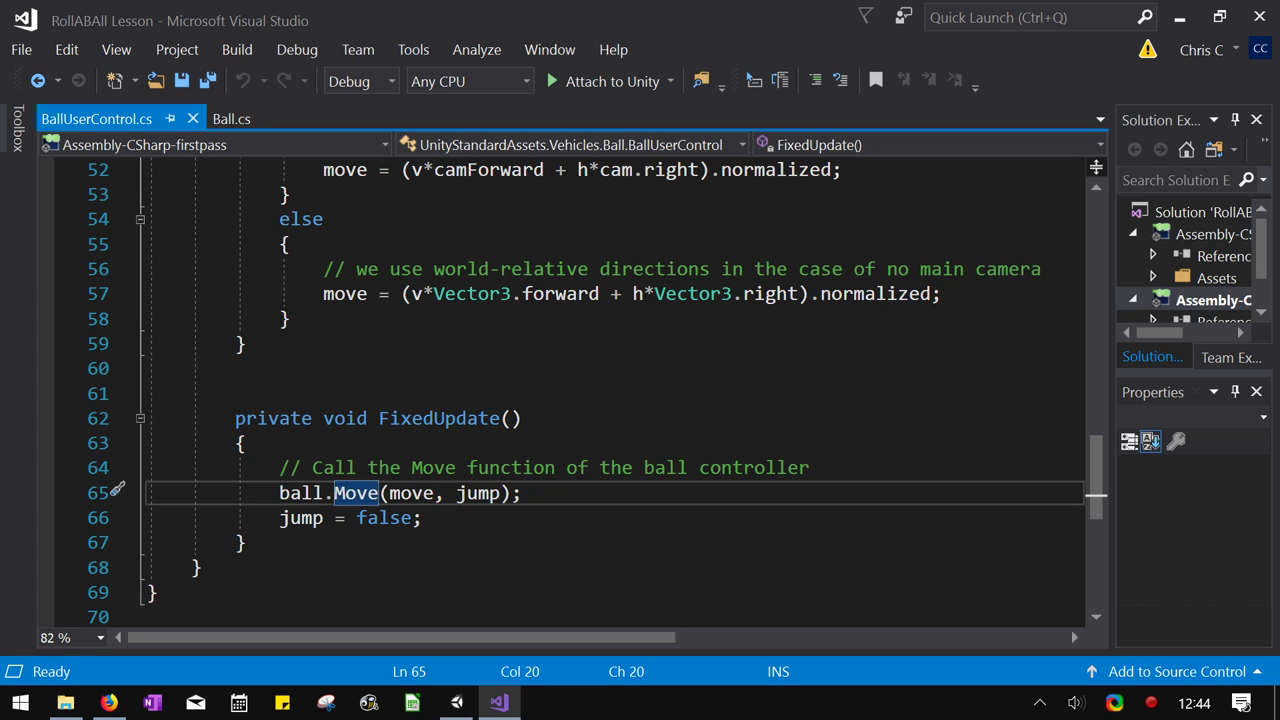
right_click(358, 493)
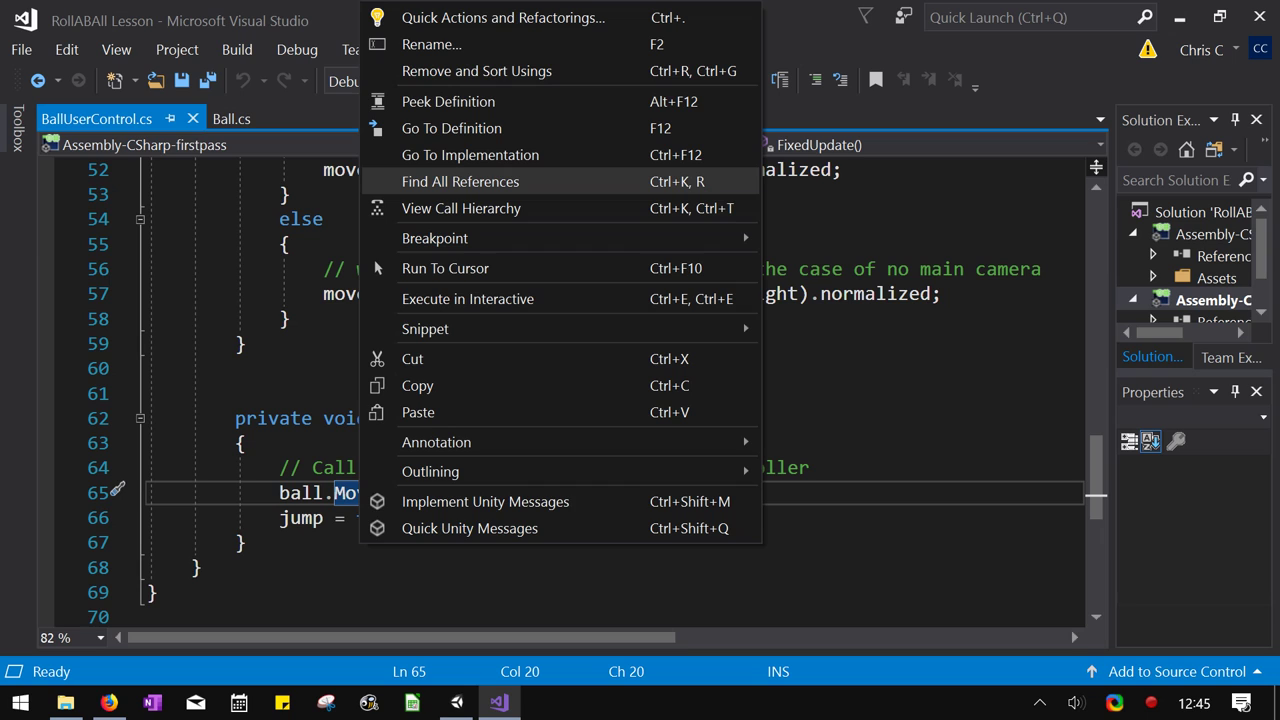
left_click(460, 181)
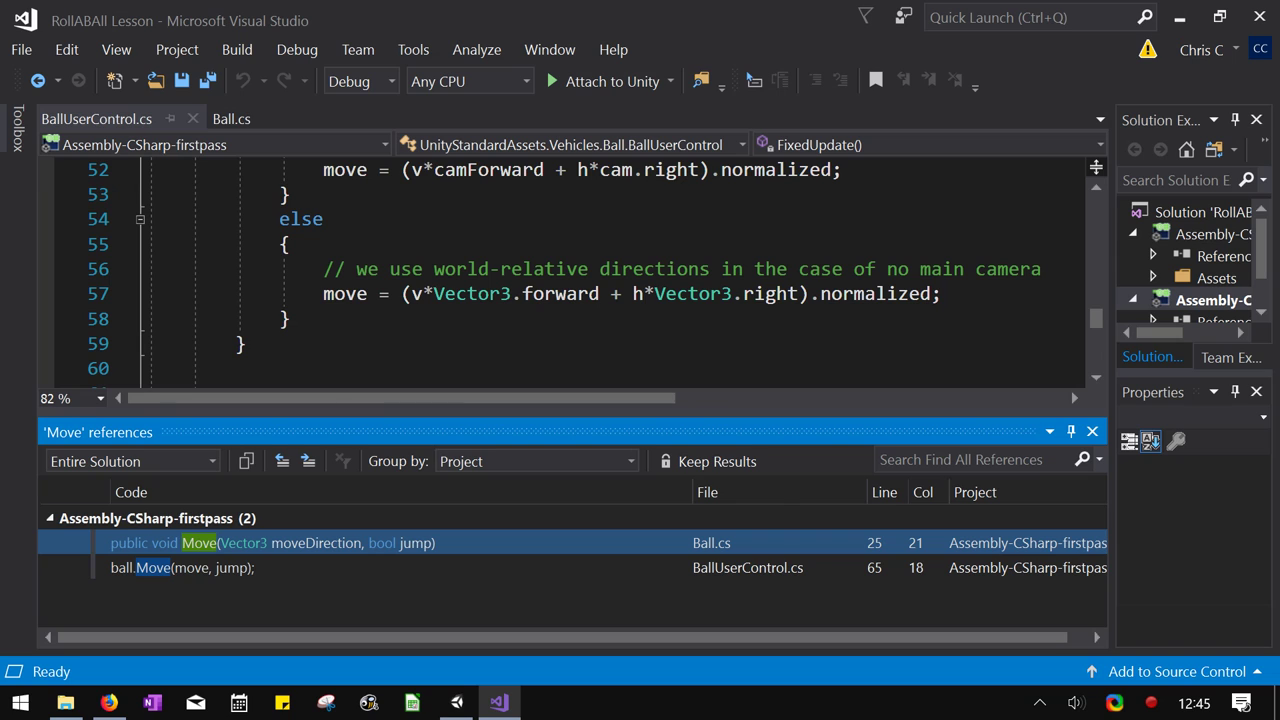
mouse_move(190, 547)
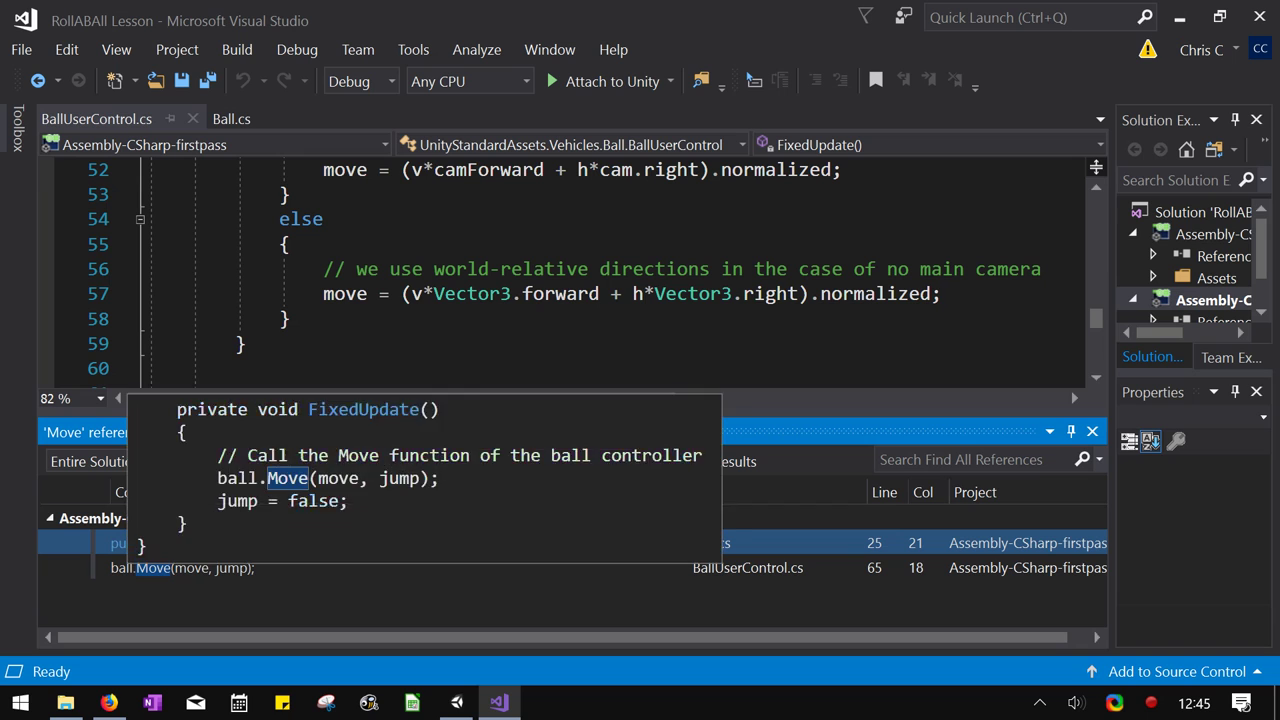
mouse_move(136, 569)
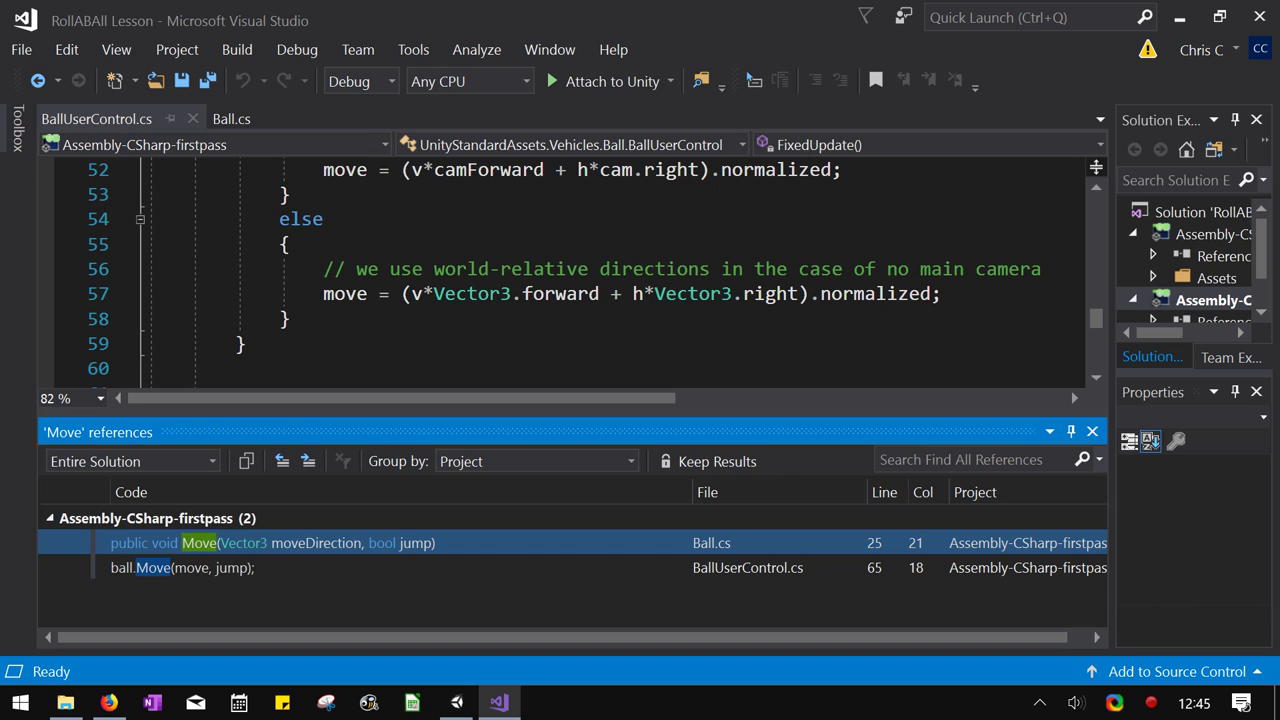
scroll(570, 272, "down", 3)
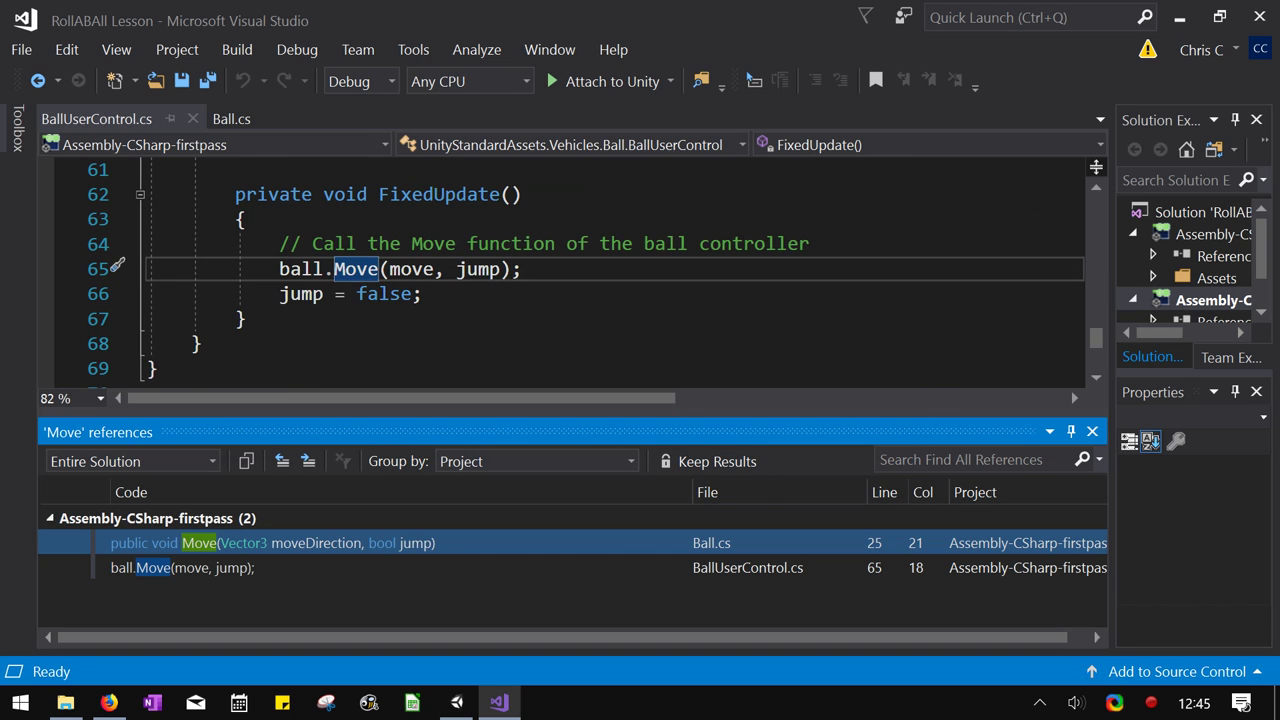
key("F8")
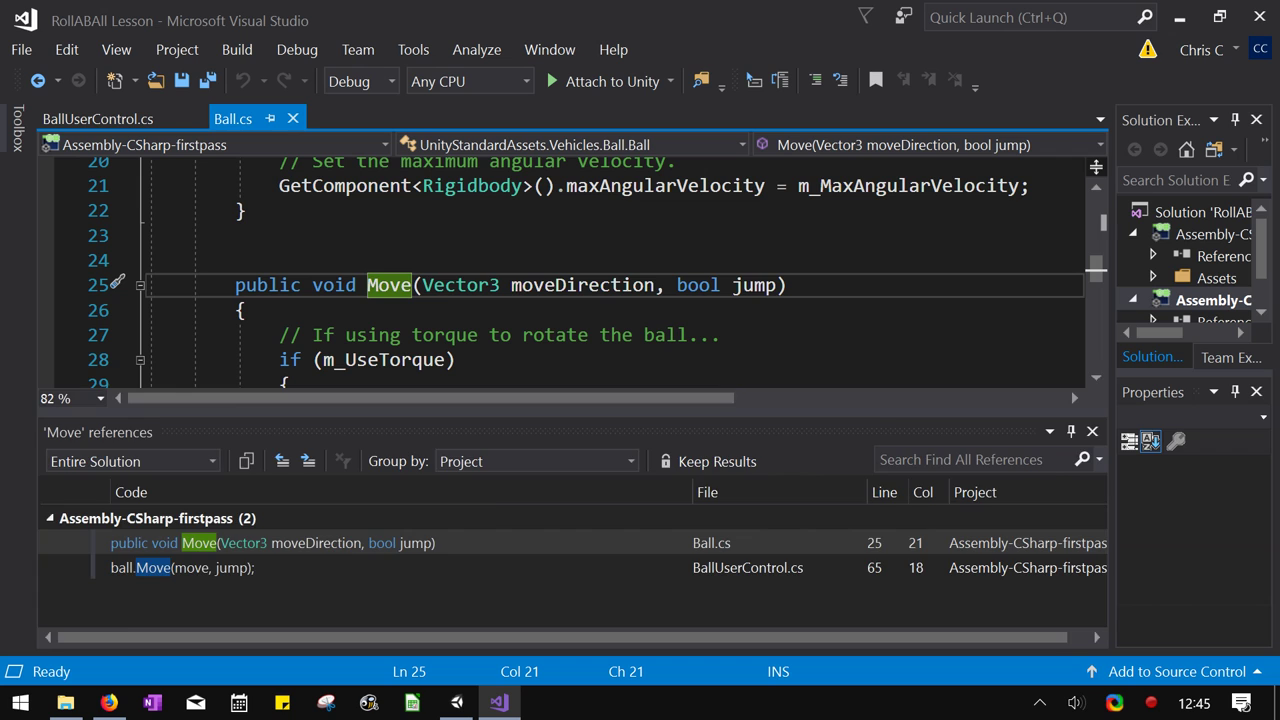
Close the Move references list and examine the Move method's Vector3 moveDirection and bool jump parameters in Ball.cs
left_click(1092, 431)
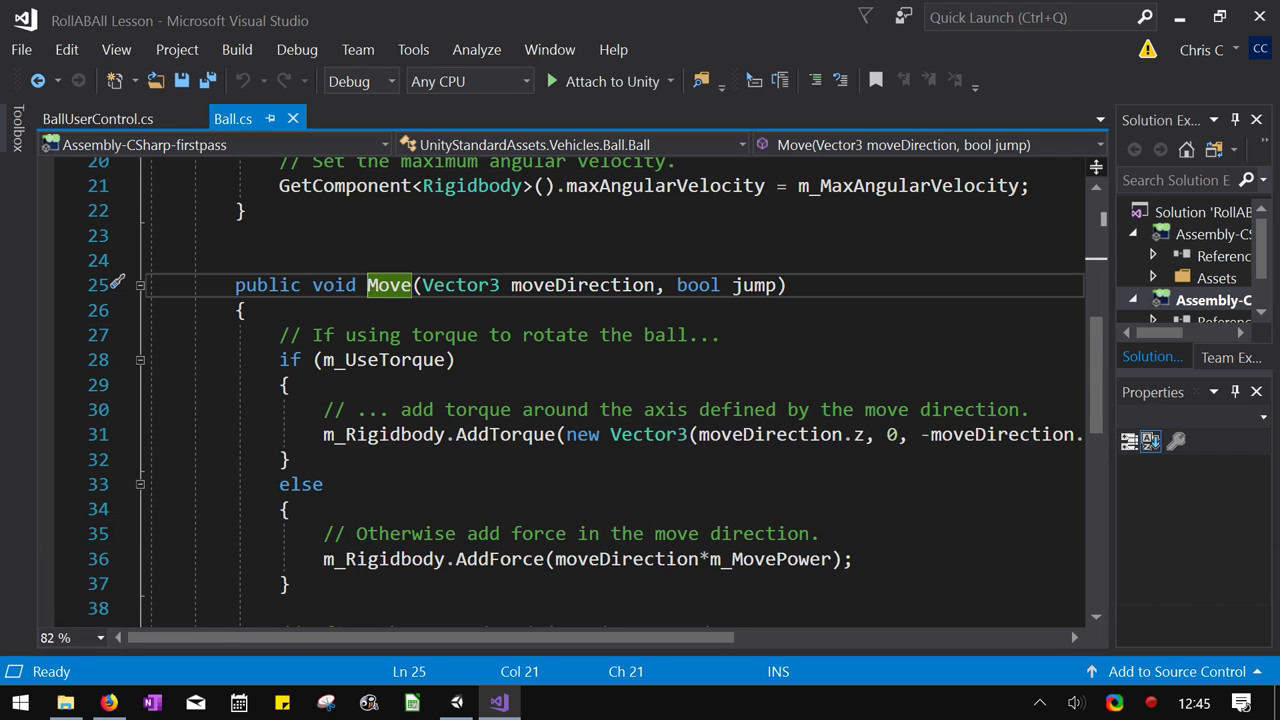
scroll(595, 388, "down", 1)
double_click(540, 211)
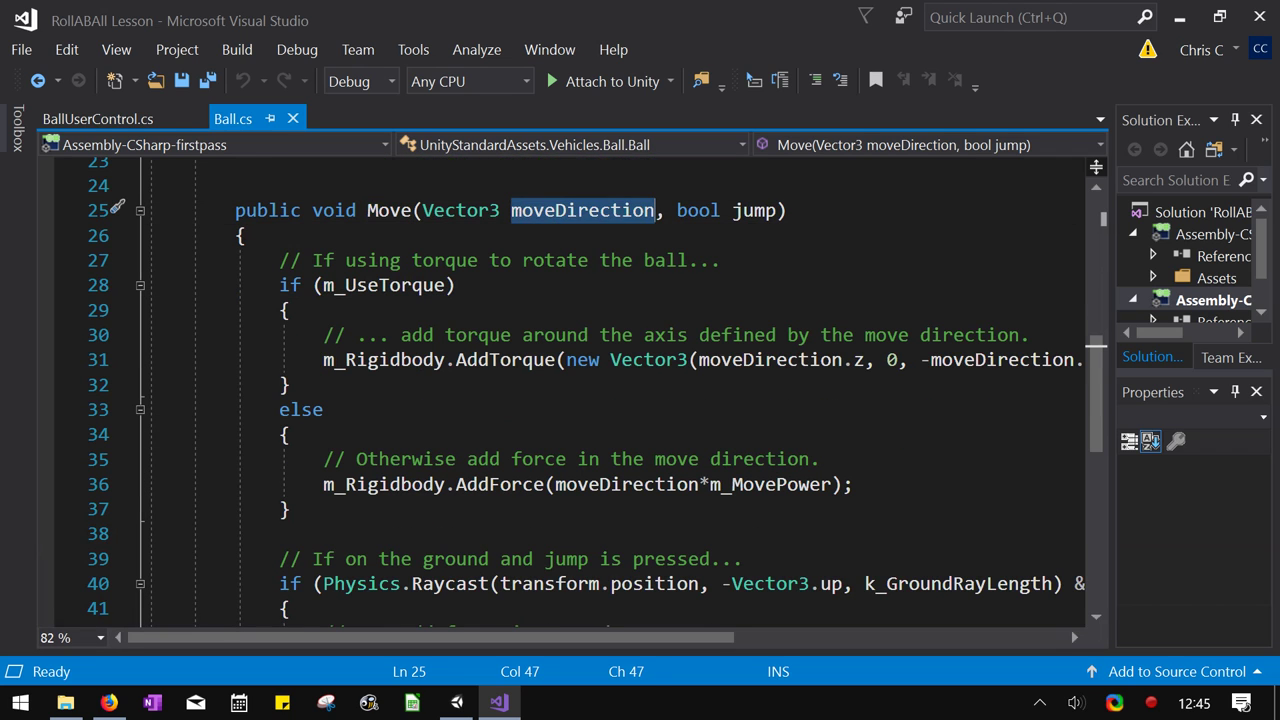
left_click_drag(423, 211, 500, 211)
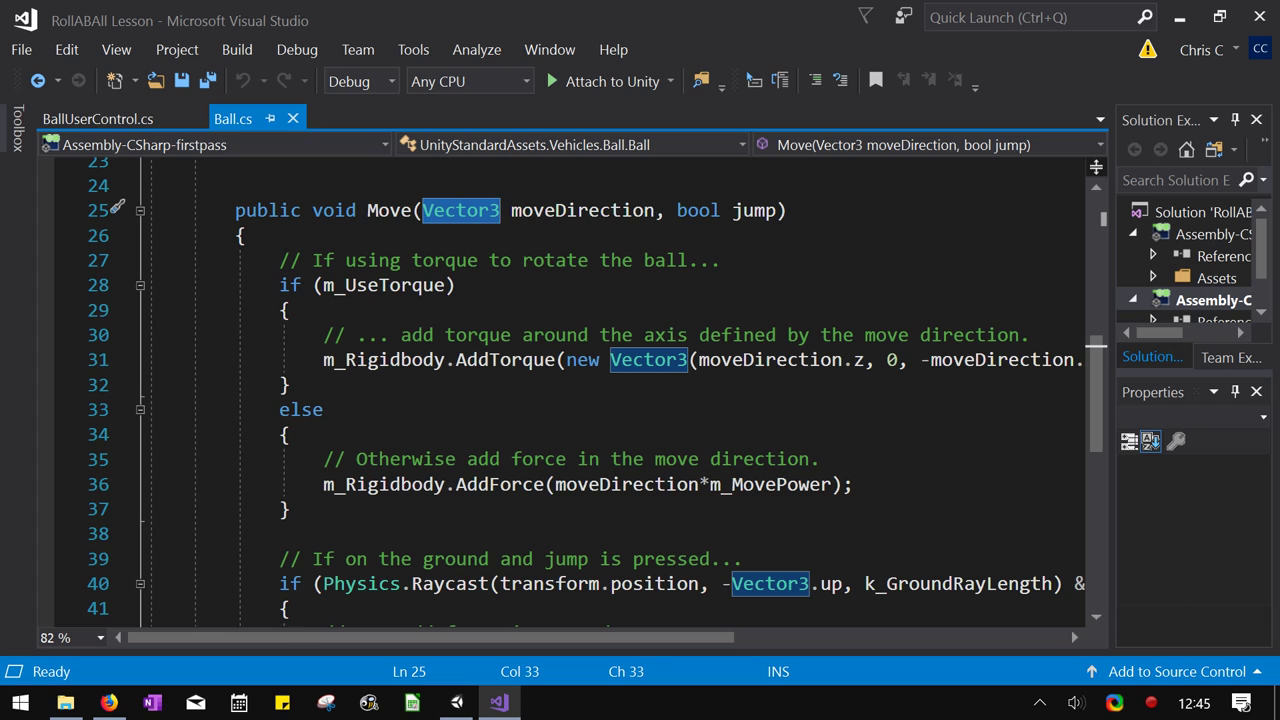
left_click_drag(666, 210, 778, 210)
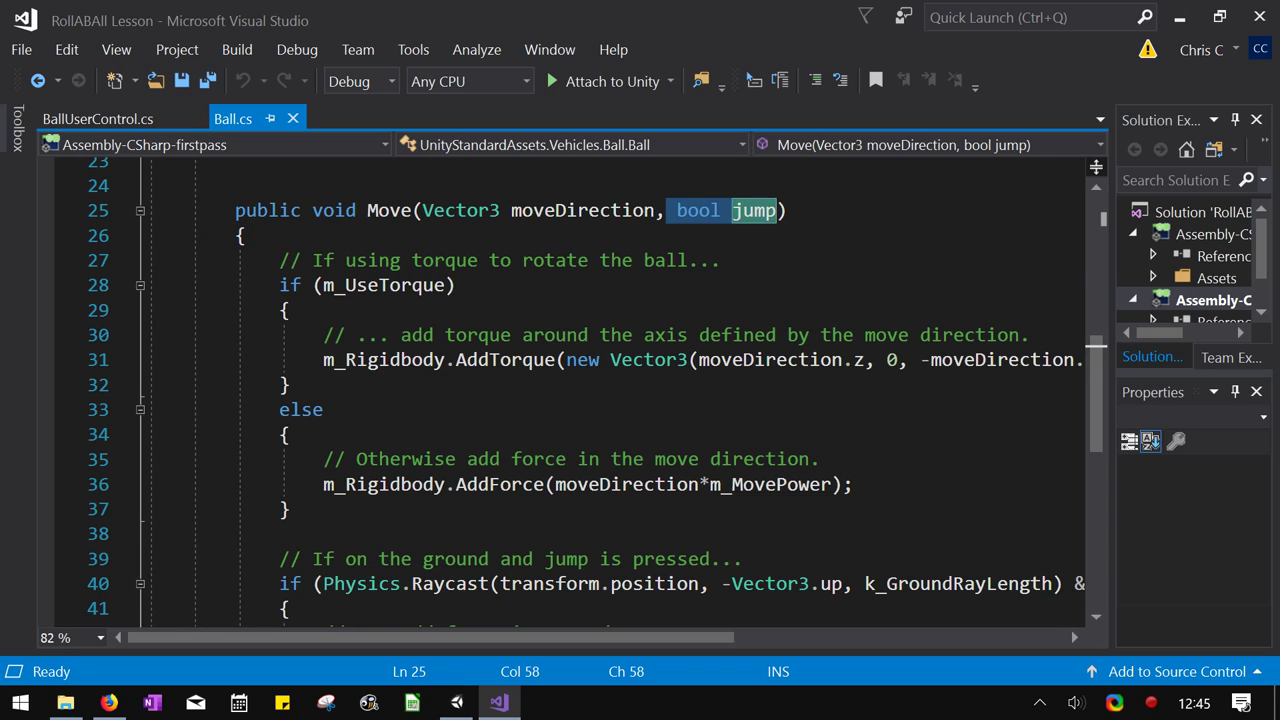
Examine the m_UseTorque condition in Move, comparing its AddTorque branch with the AddForce branch
left_click_drag(322, 285, 445, 285)
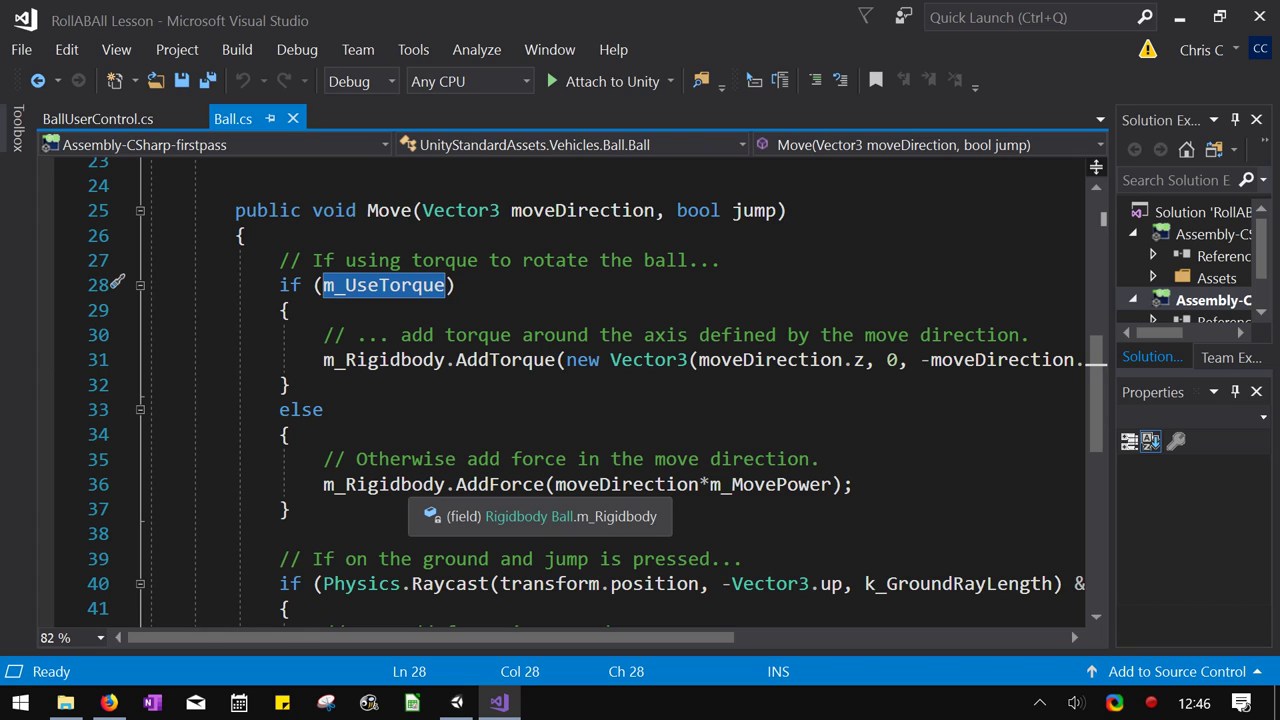
double_click(489, 359)
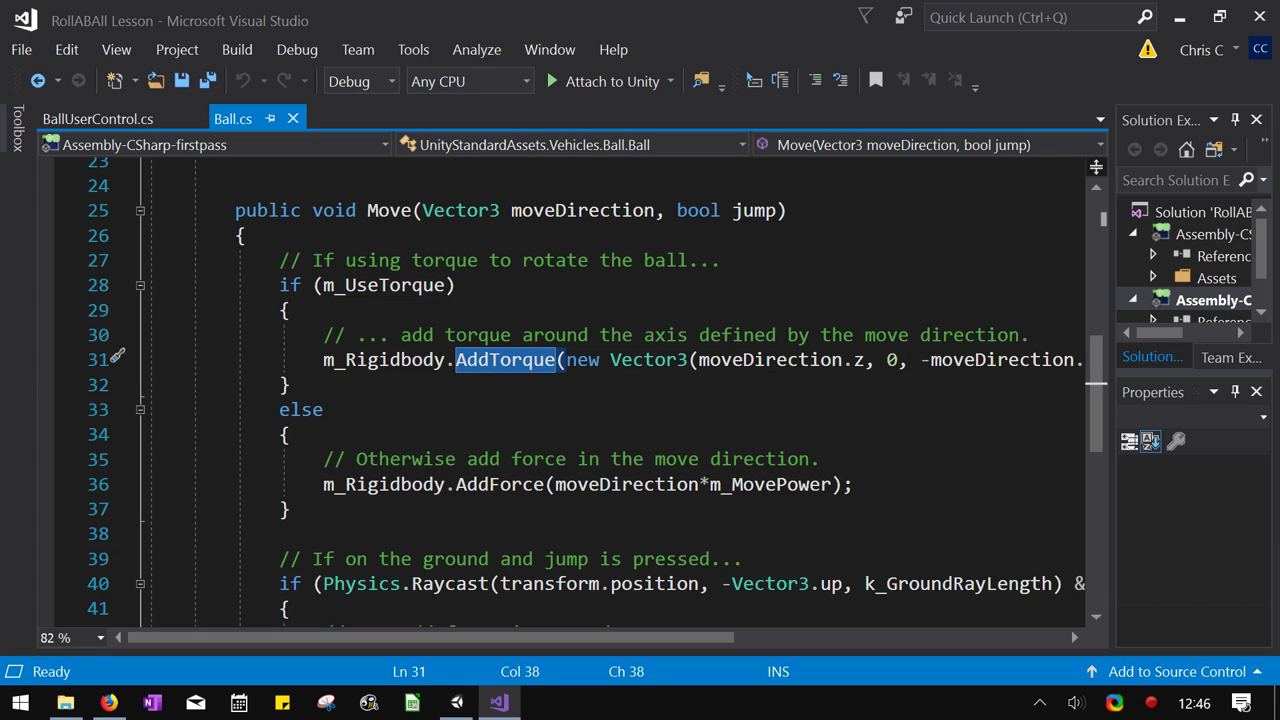
double_click(481, 484)
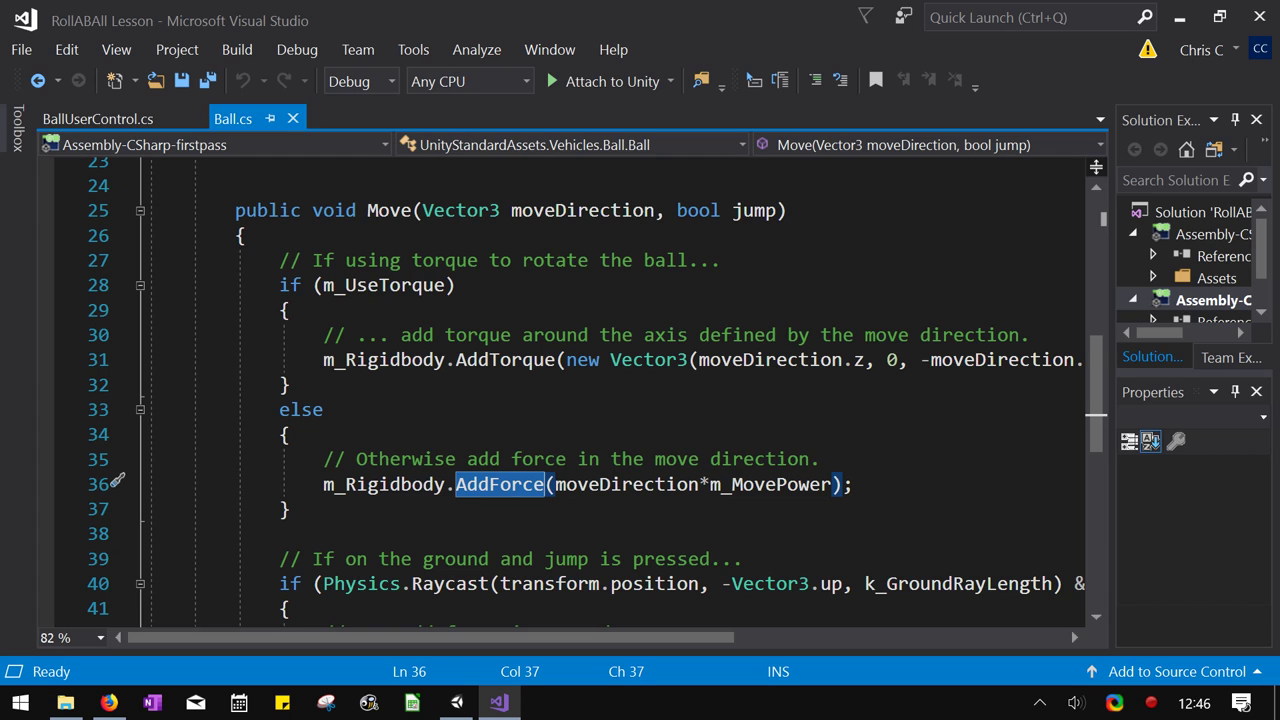
double_click(502, 361)
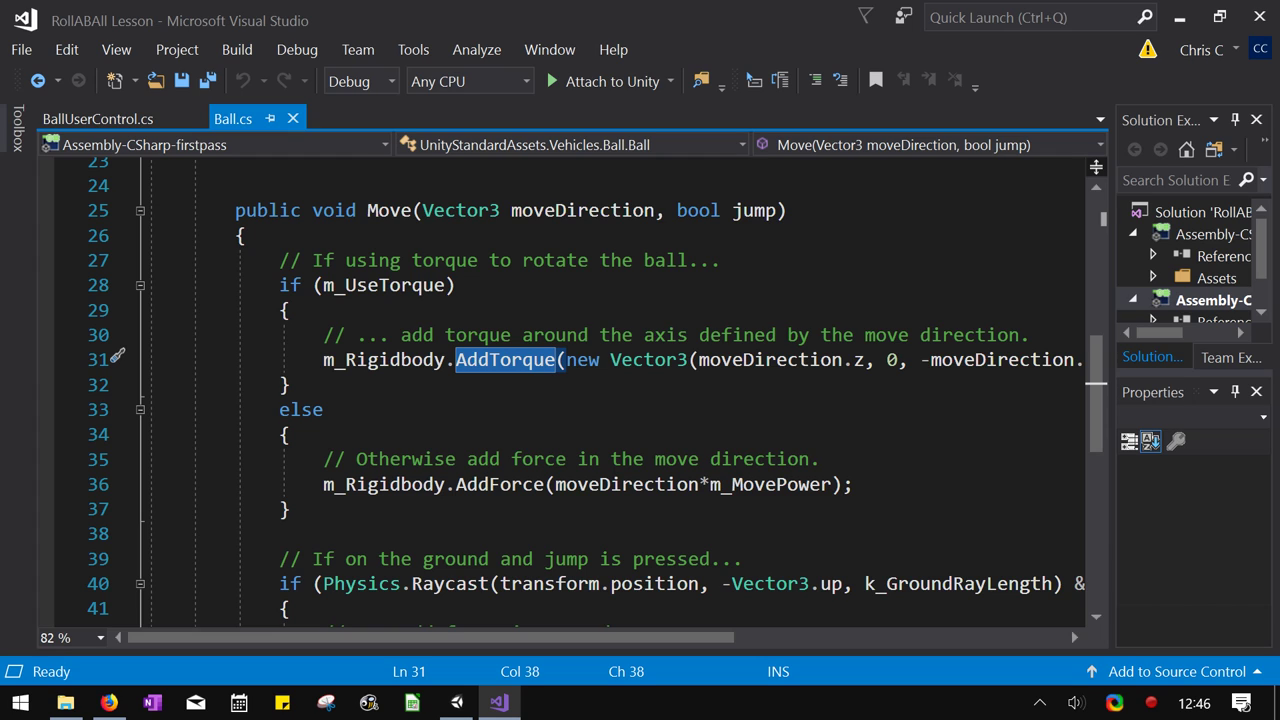
double_click(495, 484)
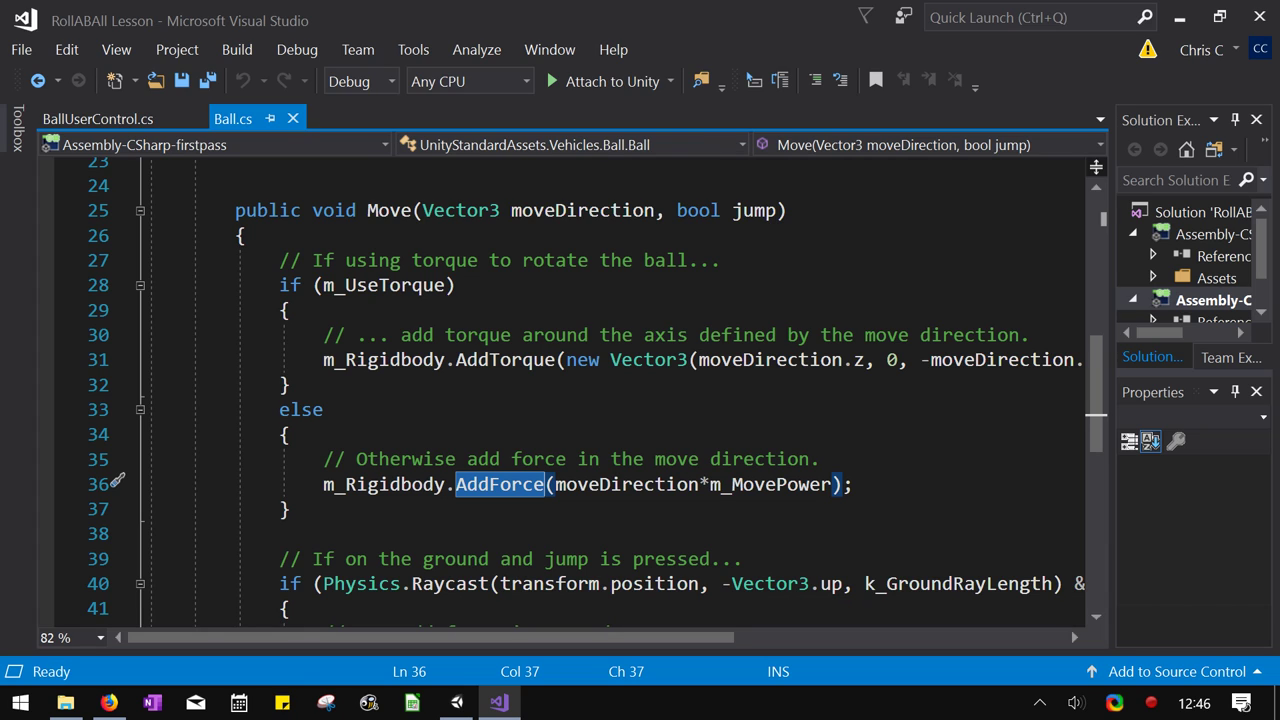
Insert "true ||" before Physics.Raycast in the ground-and-jump if condition on line 40
scroll(595, 392, "down", 2)
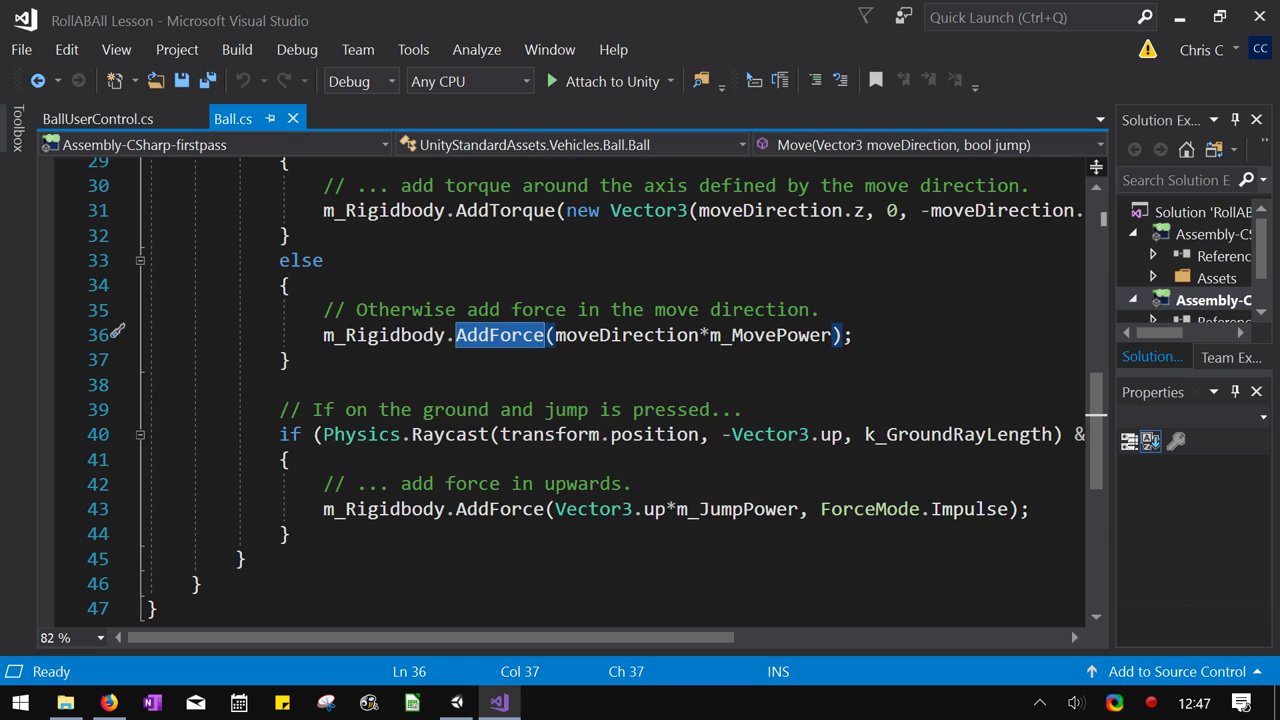
left_click(323, 435)
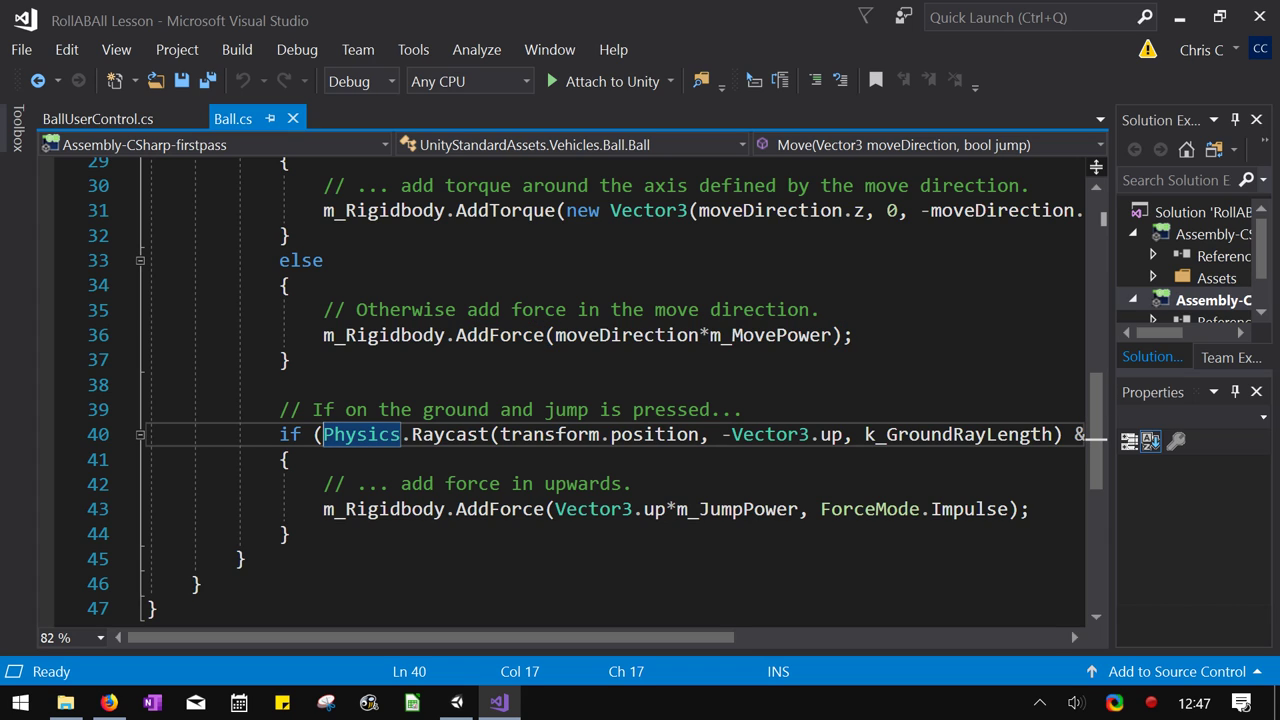
type("true ")
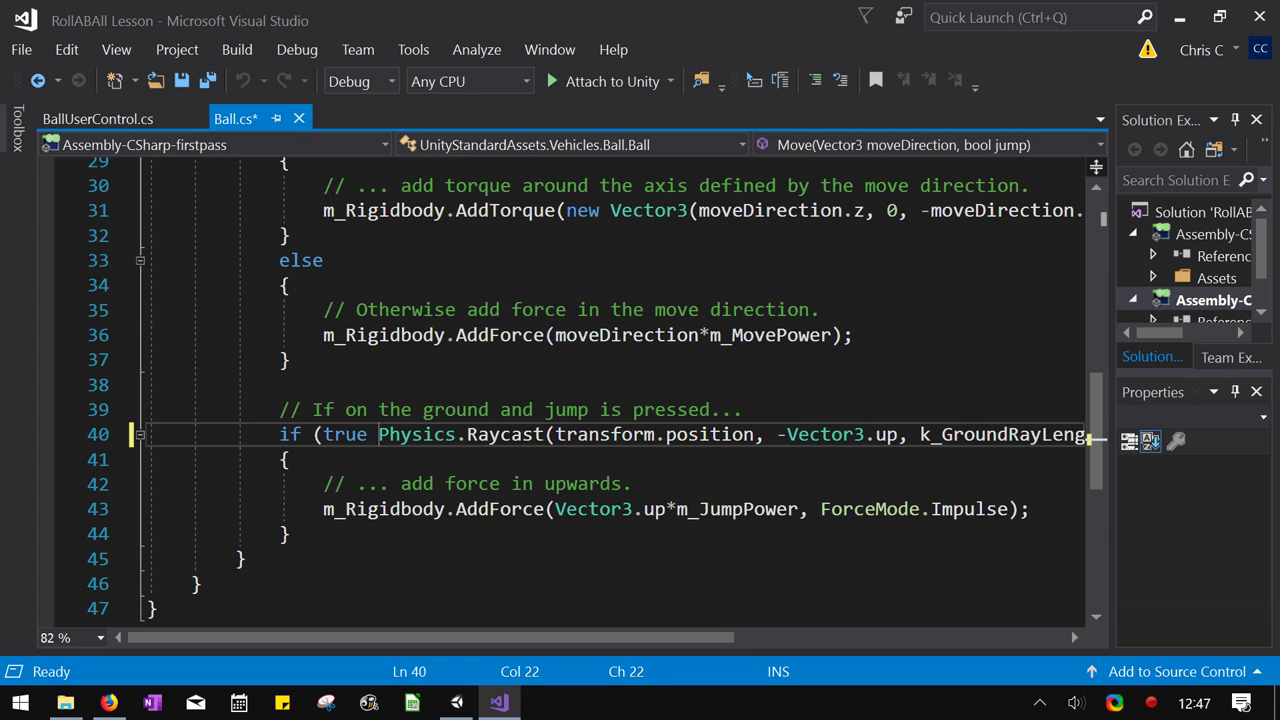
type("||")
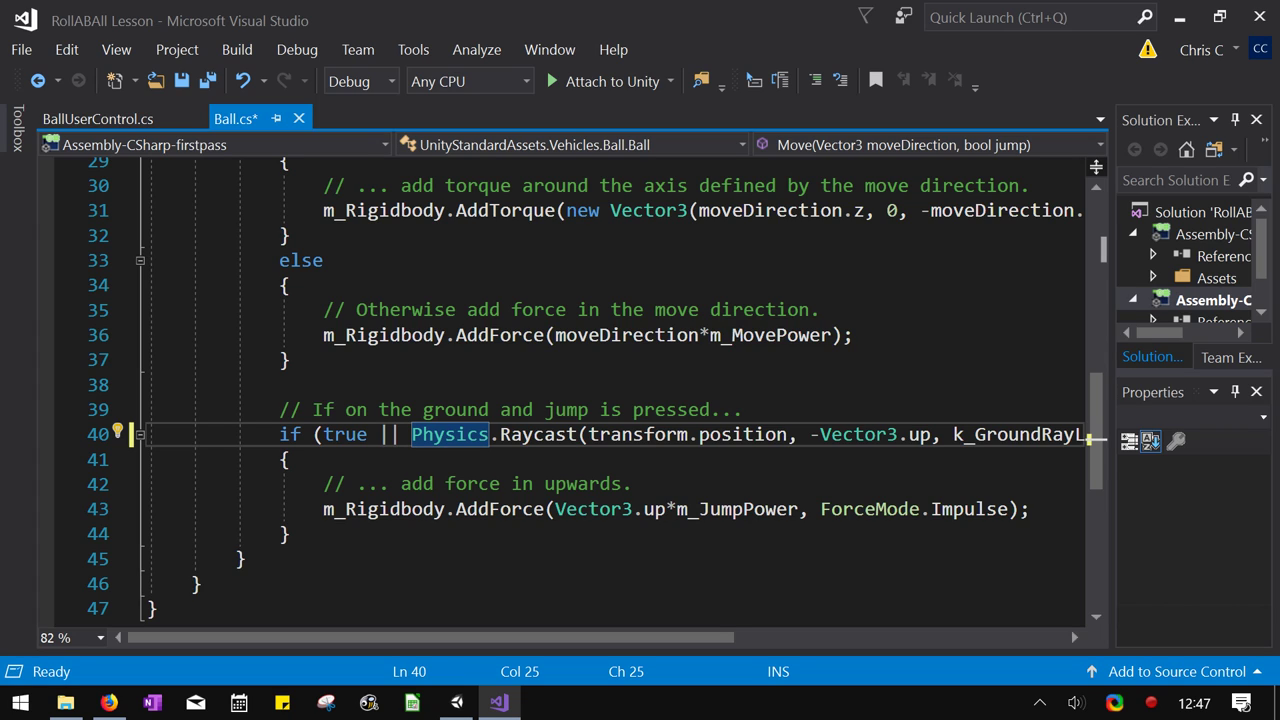
Examine the upward jump force in the AddForce call on line 43 and the rest of the jump condition above it
left_click_drag(556, 509, 799, 509)
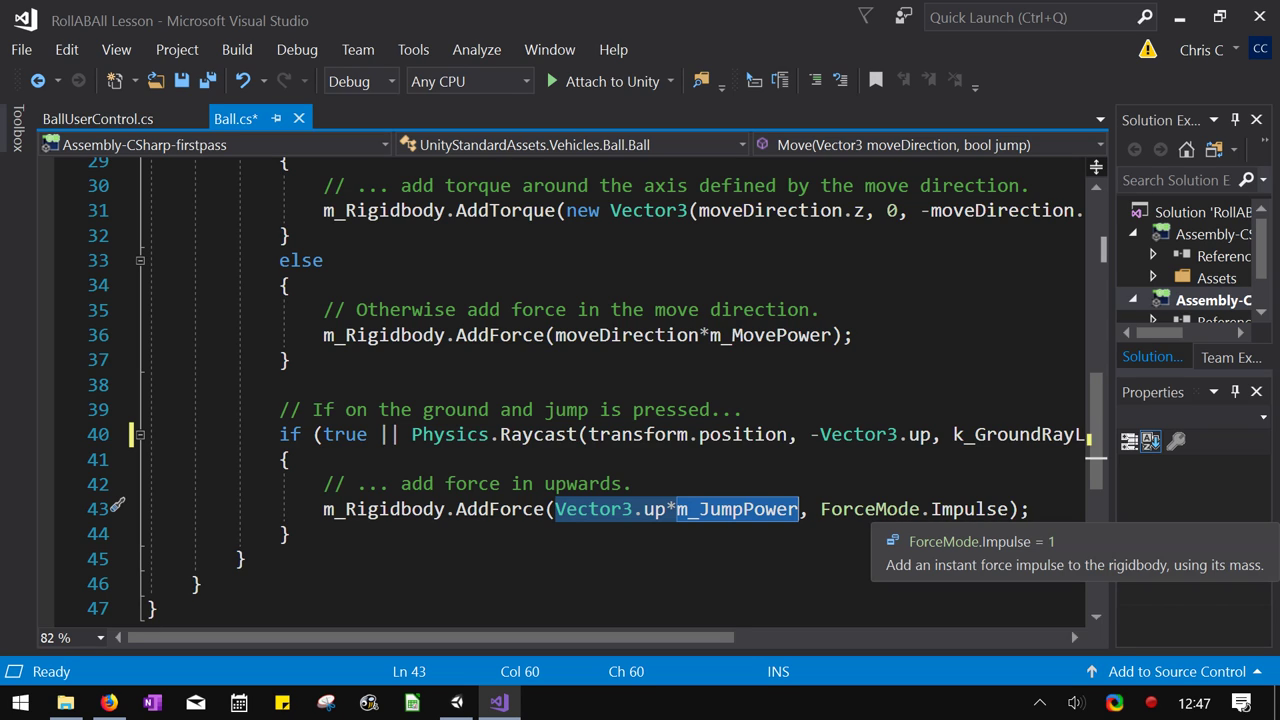
left_click_drag(431, 638, 437, 638)
scroll(610, 400, "right", 5)
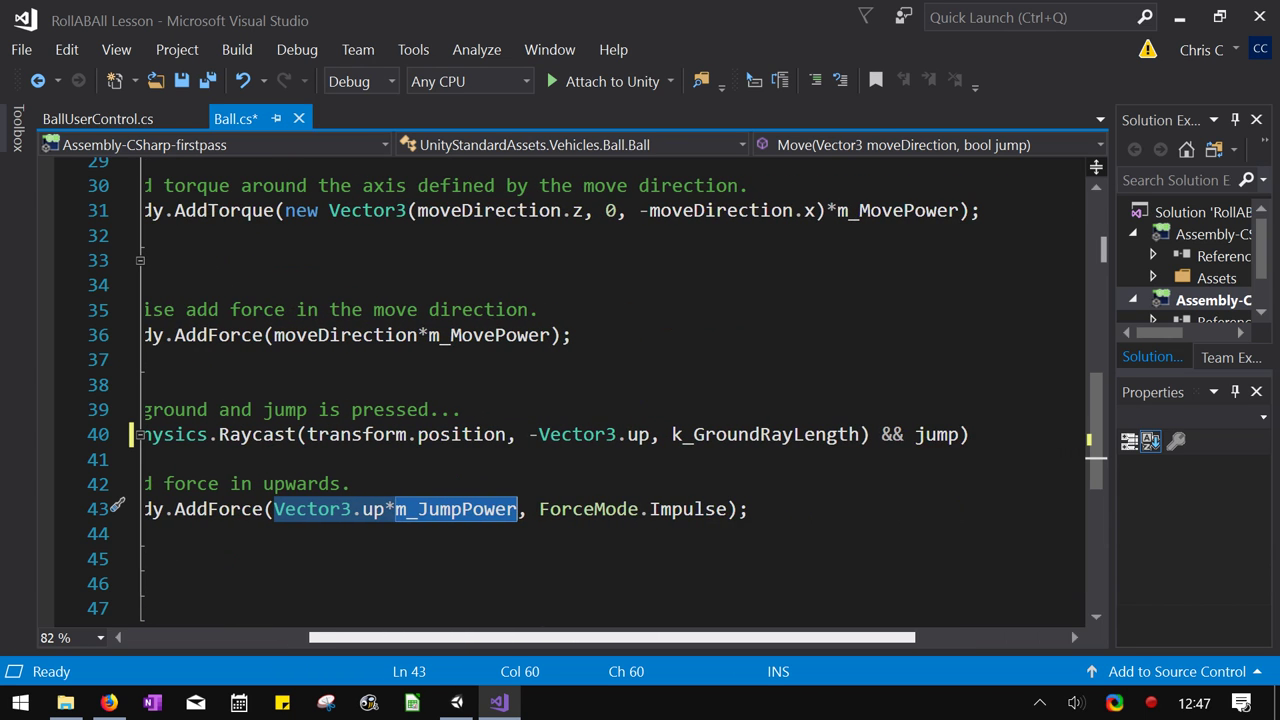
scroll(610, 400, "left", 1)
scroll(600, 410, "left", 1)
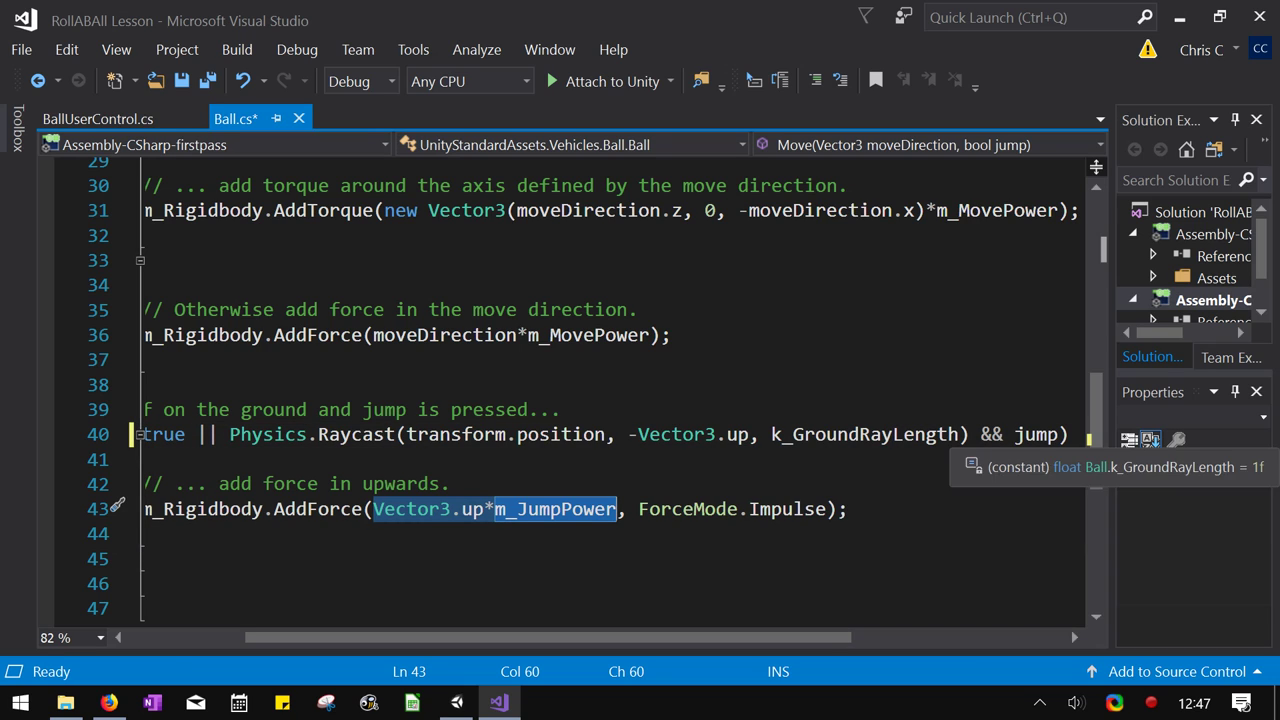
Wrap "true || Physics.Raycast(...)" in parentheses so it is grouped before "&& jump"
left_click(970, 435)
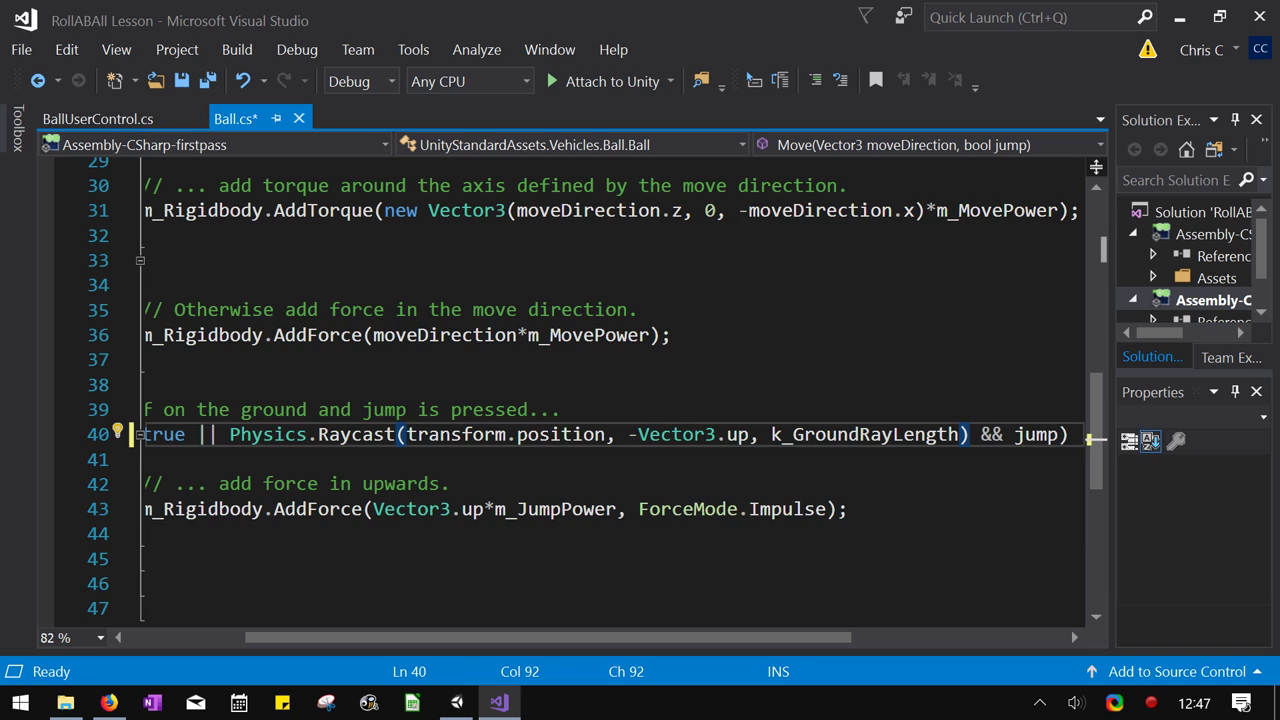
type(")")
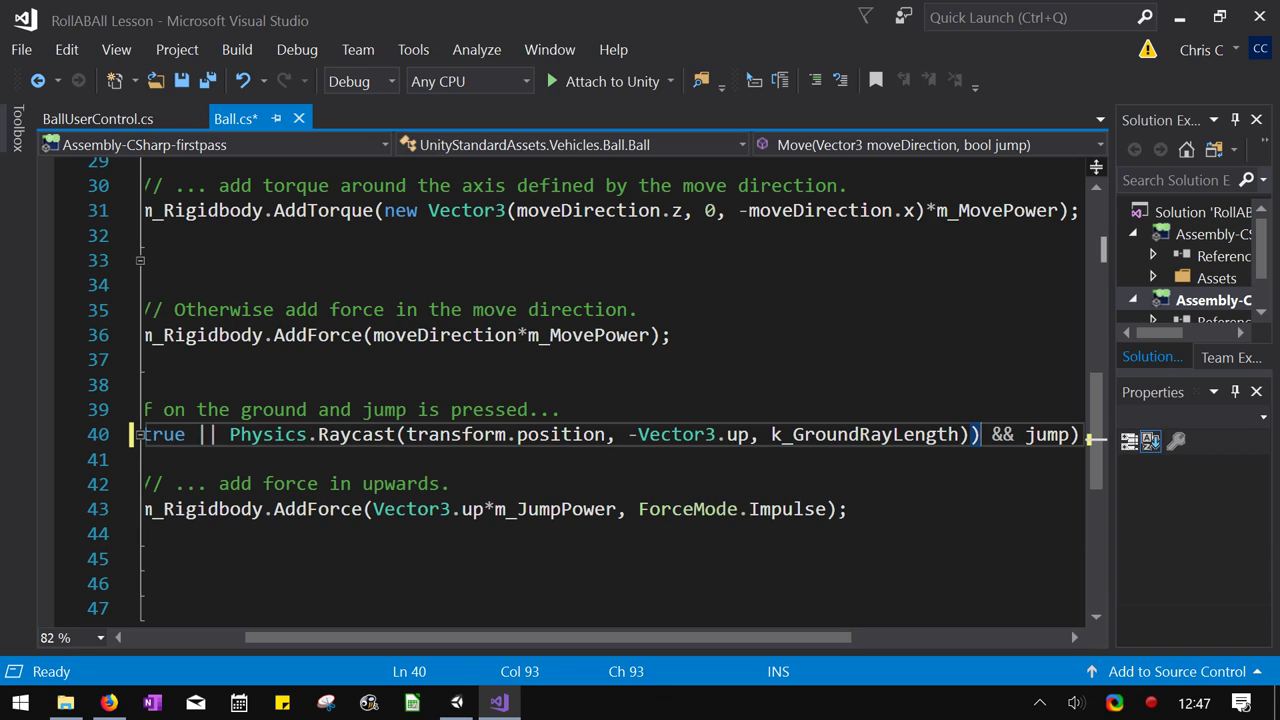
left_click(153, 434)
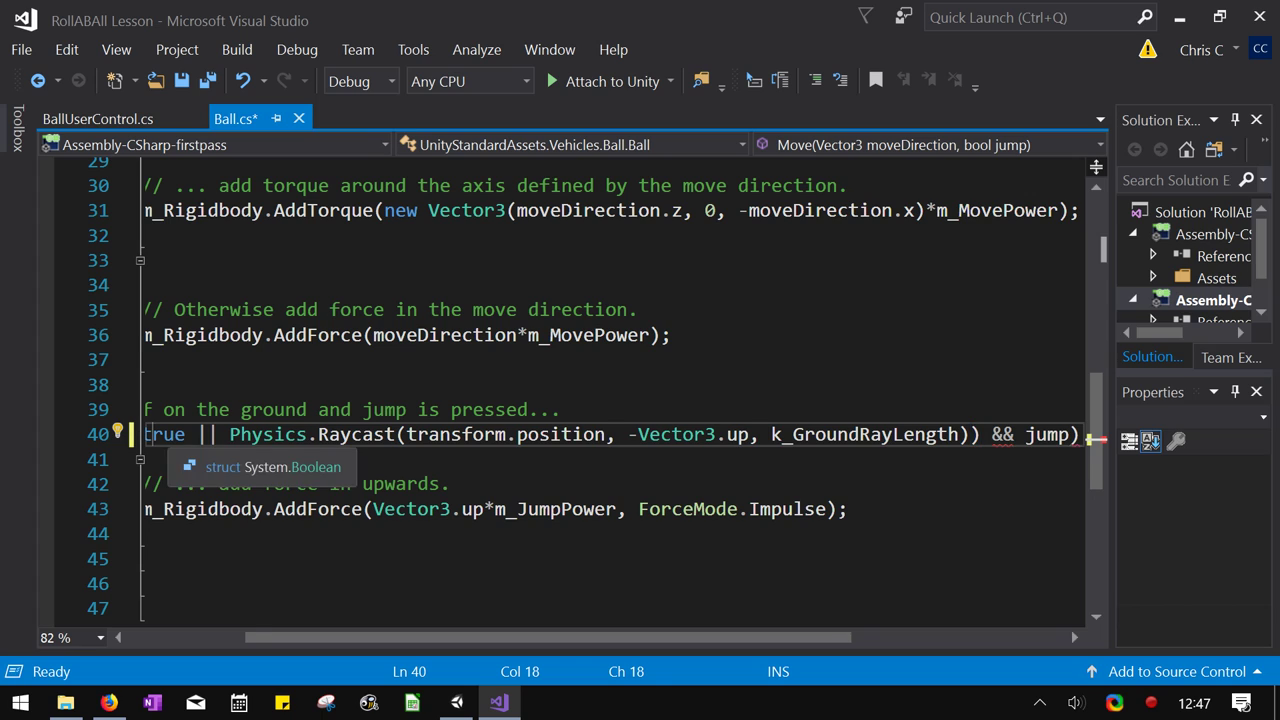
key("Left")
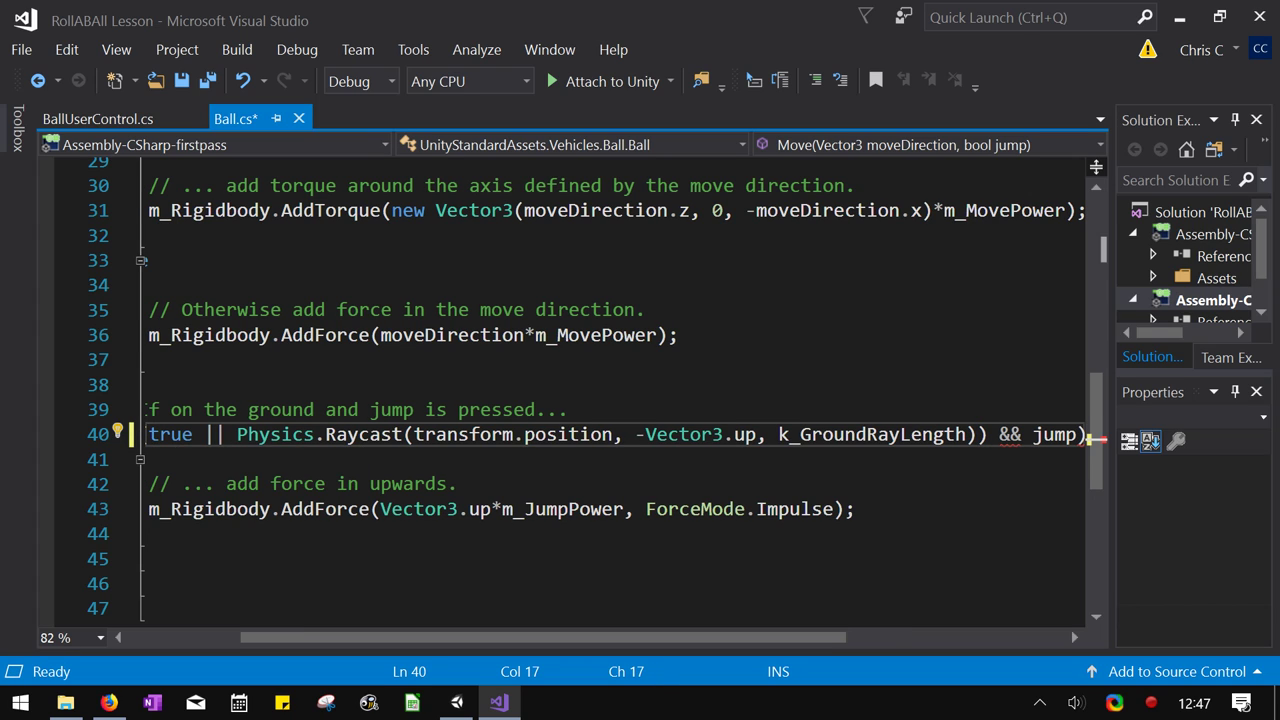
type("(")
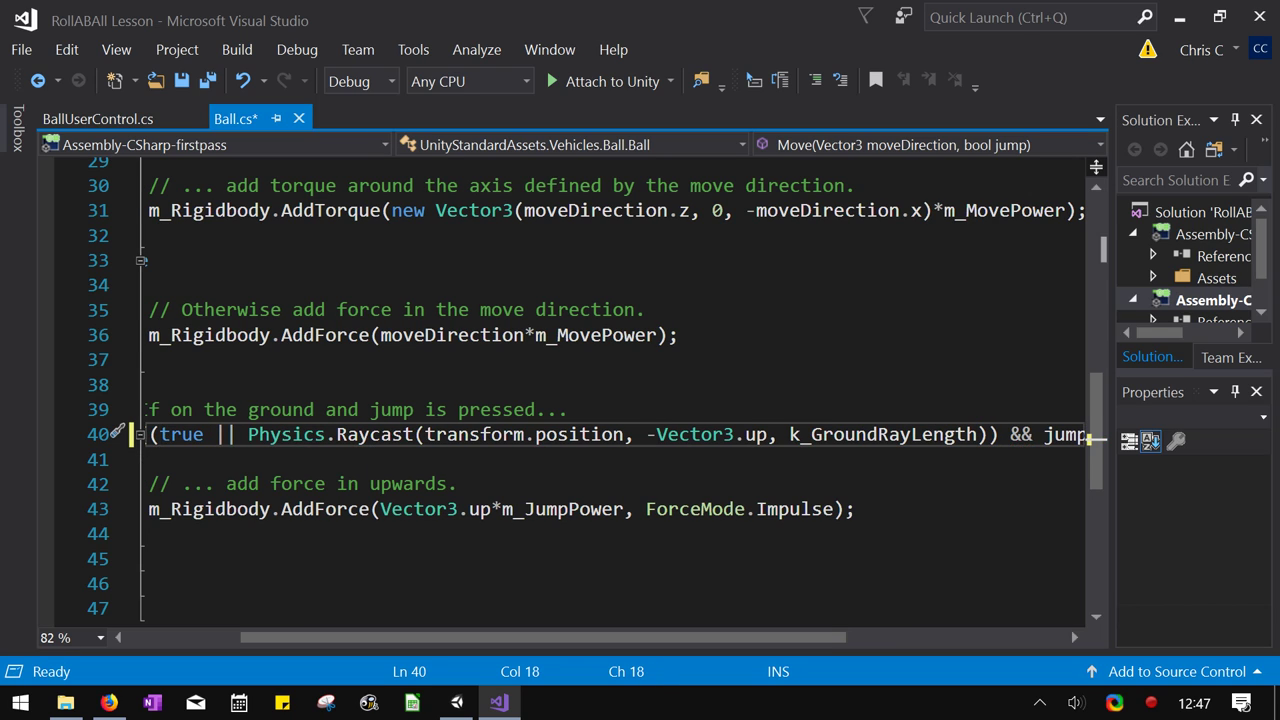
Examine the Physics.Raycast call, its transform.position, -Vector3.up and k_GroundRayLength arguments, and the added true operand
left_click_drag(248, 435, 403, 435)
key("shift+Right")
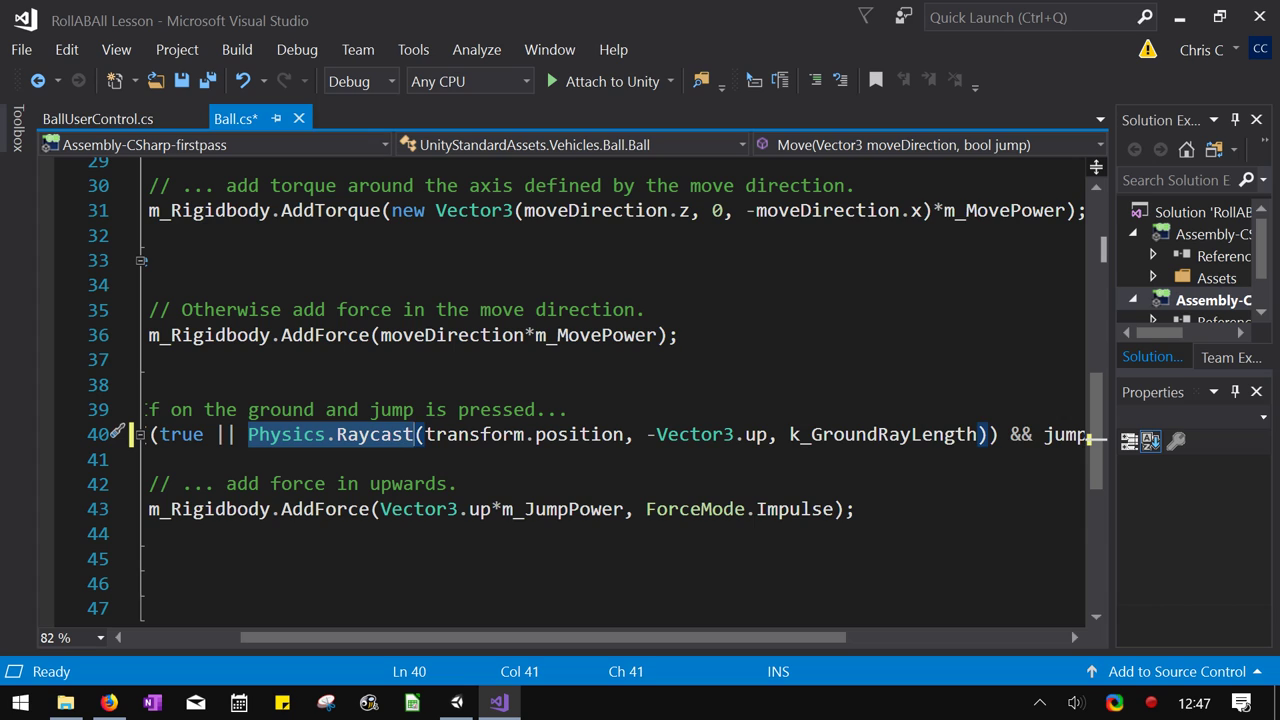
key("ctrl+k")
key("ctrl+i")
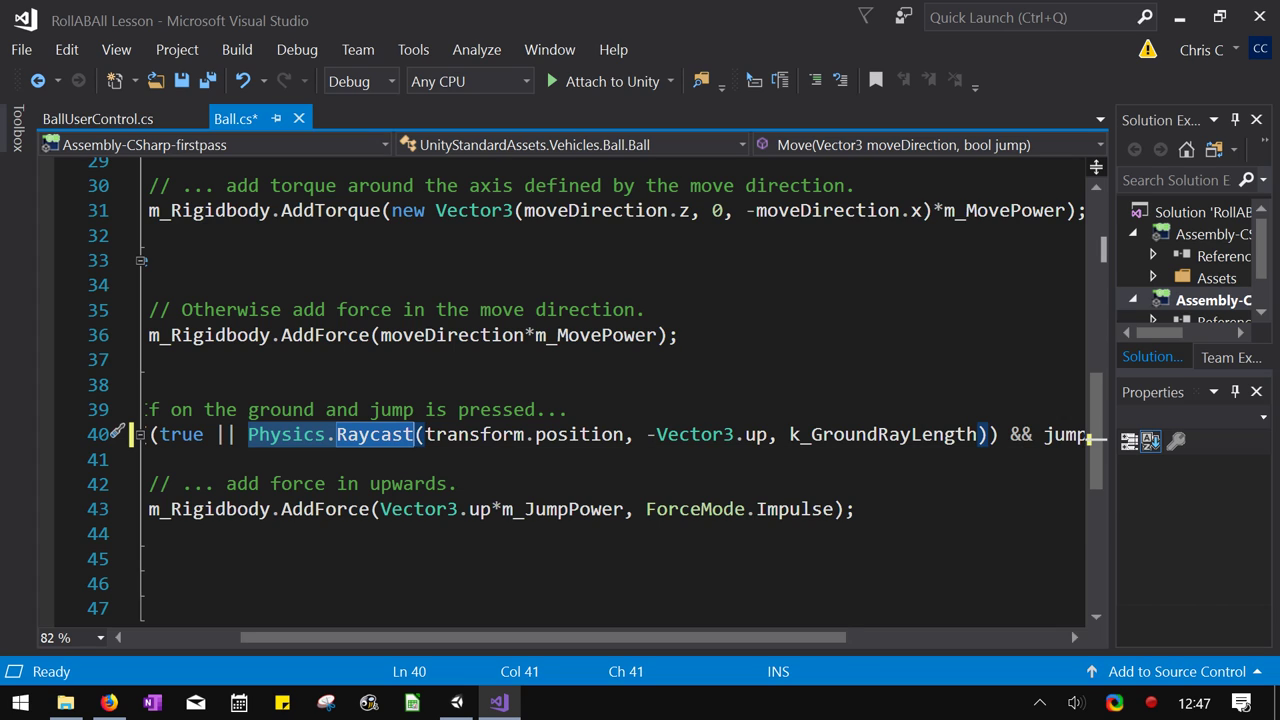
left_click_drag(448, 435, 624, 435)
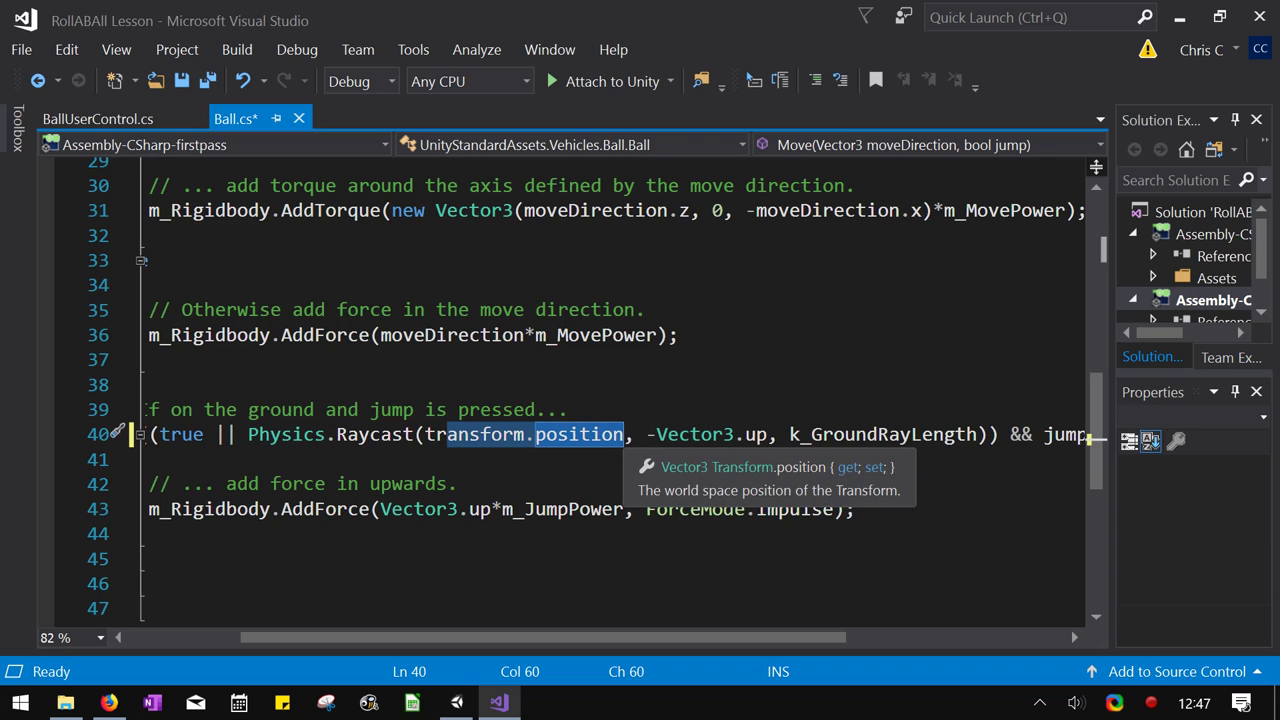
left_click(651, 434)
left_click_drag(651, 434, 746, 434)
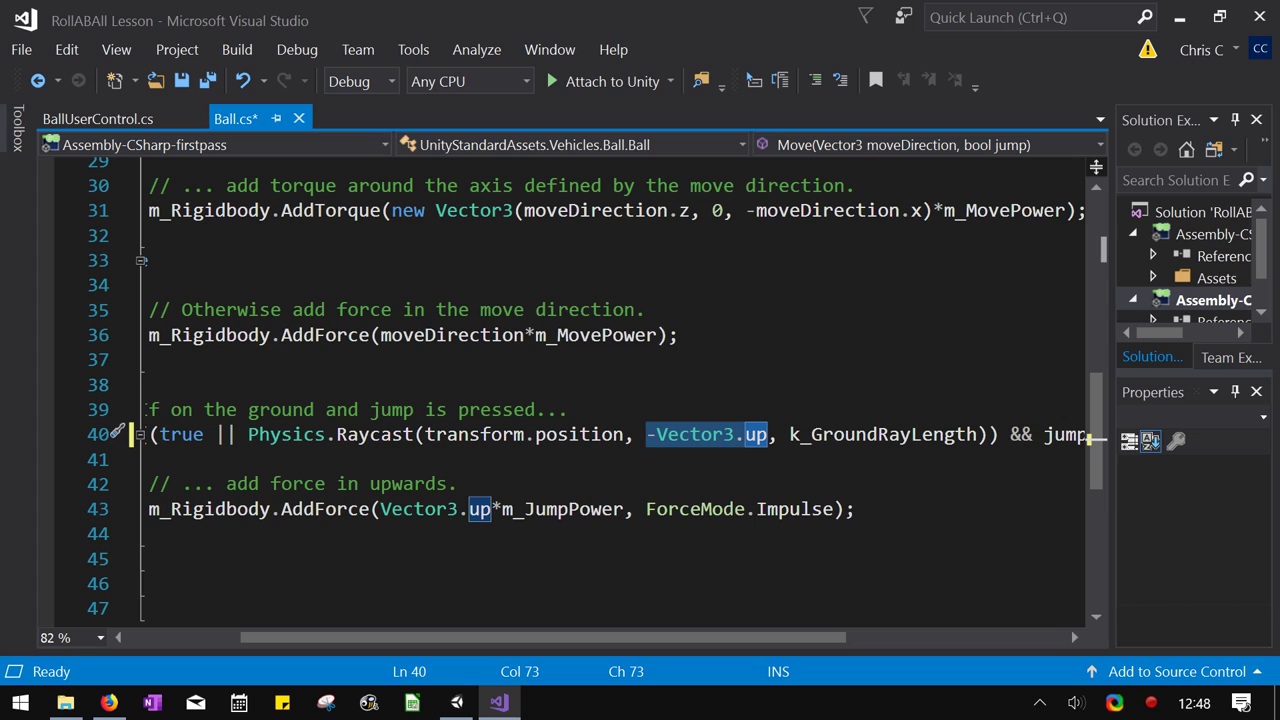
left_click_drag(790, 434, 977, 434)
mouse_move(977, 434)
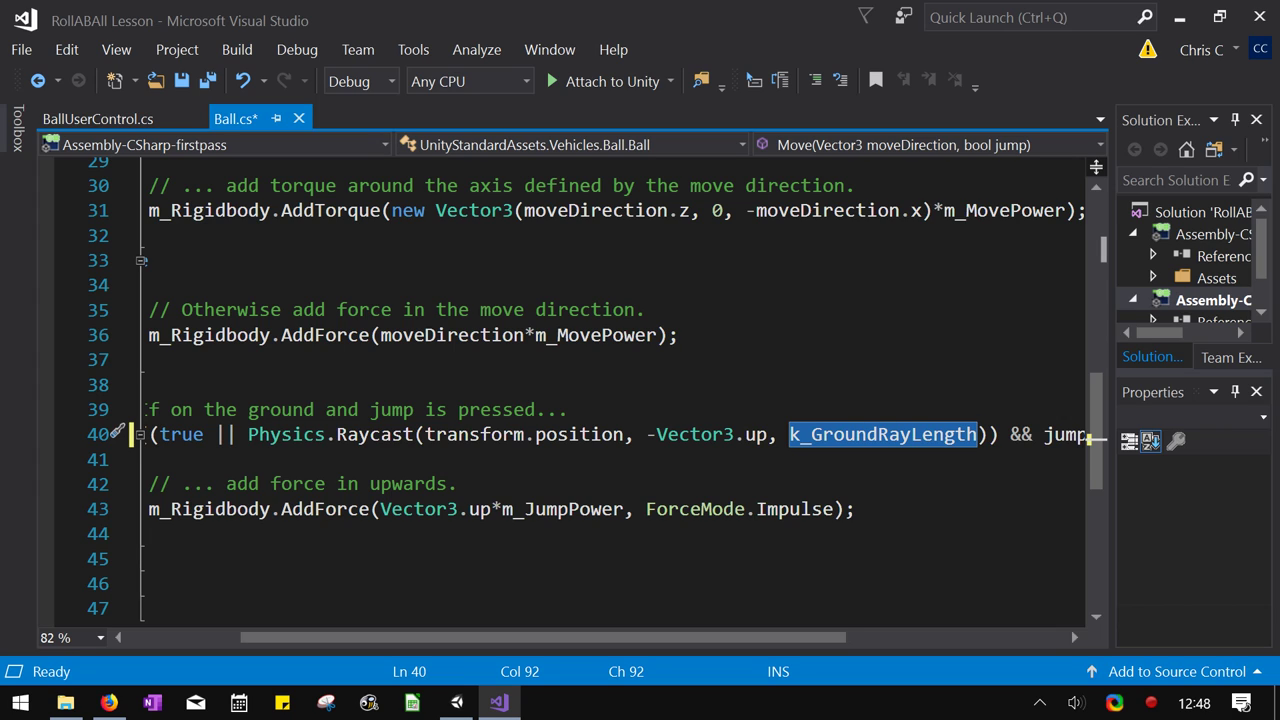
left_click_drag(149, 434, 205, 434)
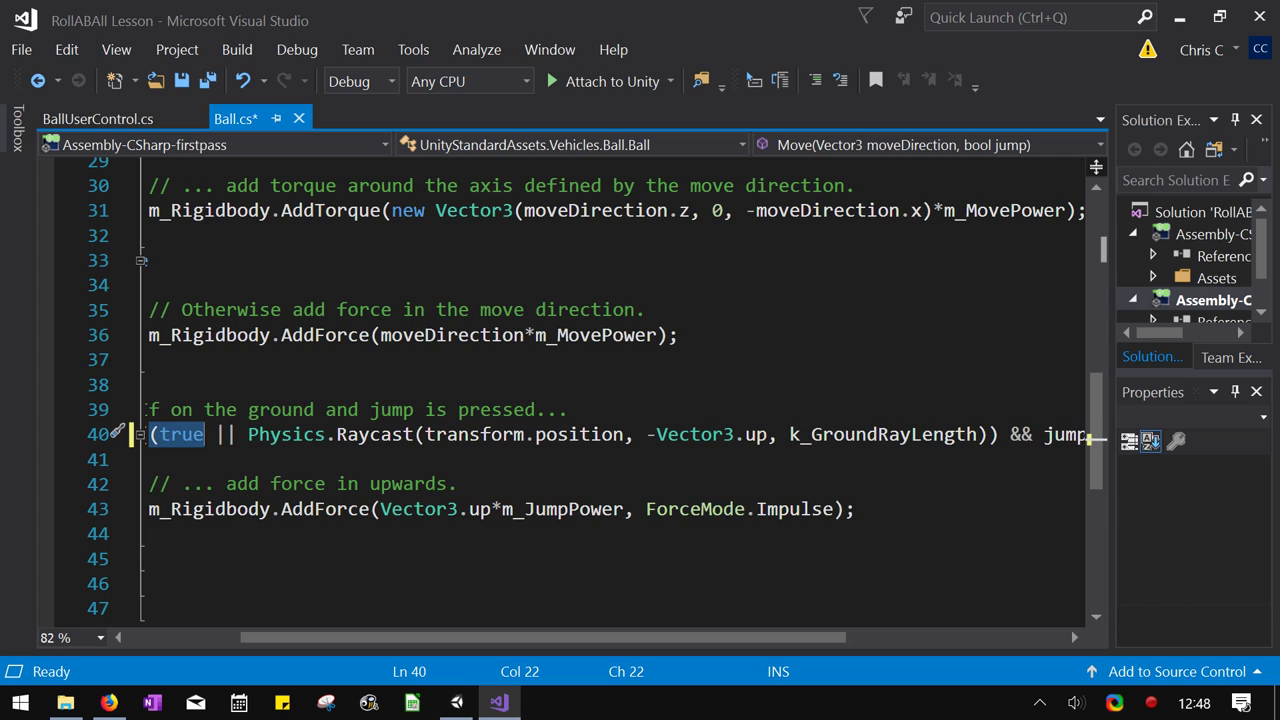
Check the closing parenthesis of the grouped condition and save Ball.cs
left_click(988, 435)
key("Right")
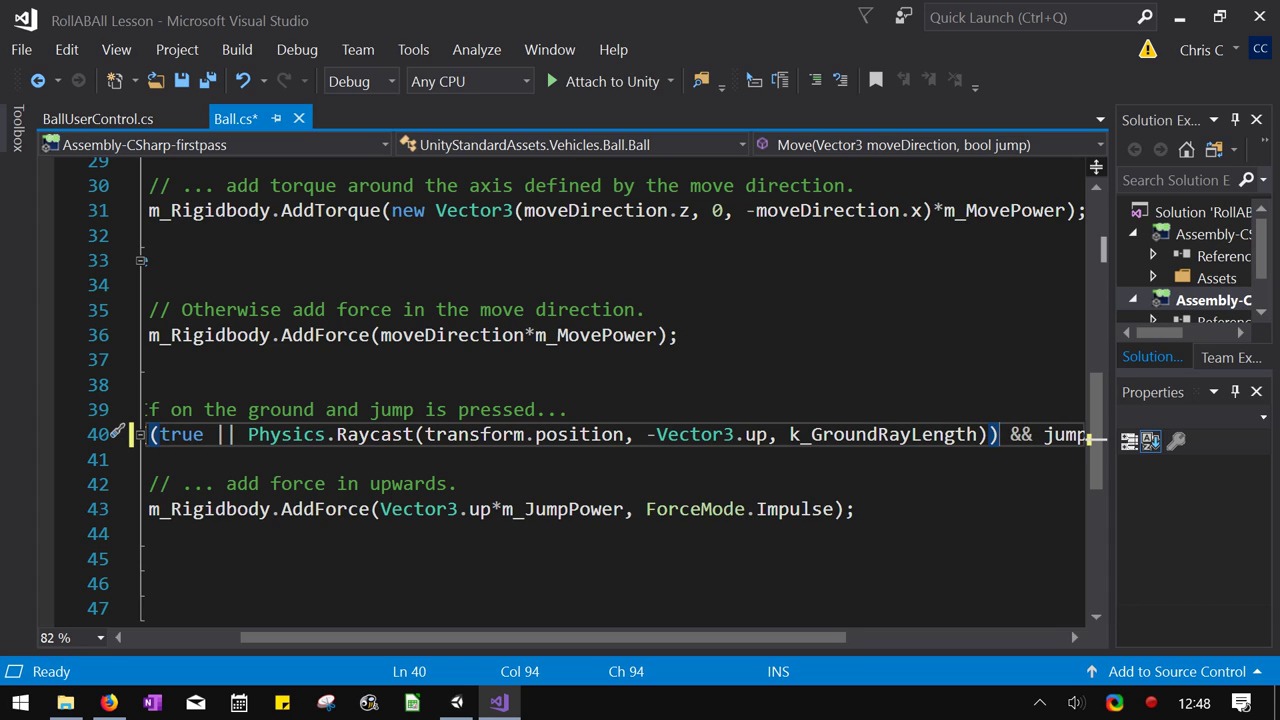
key("ctrl+s")
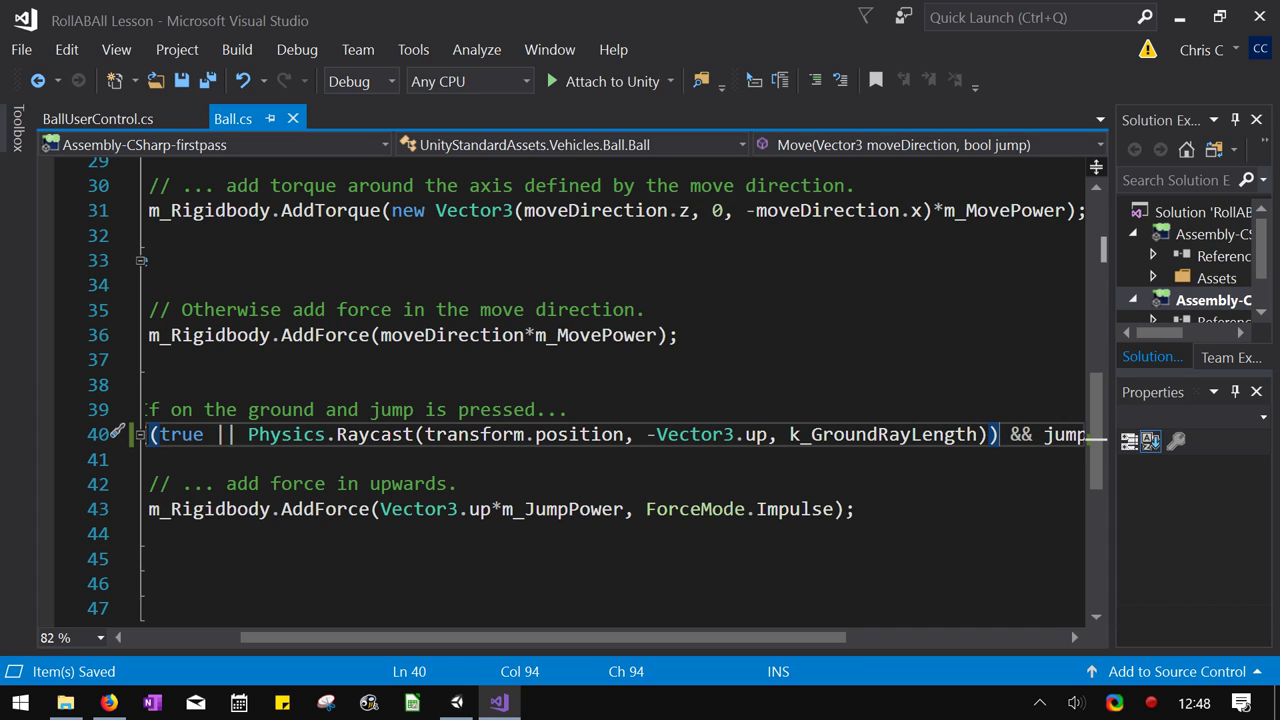
Switch to Unity, select the RollerBall object and bring its Ball script settings into view
key("alt+Tab")
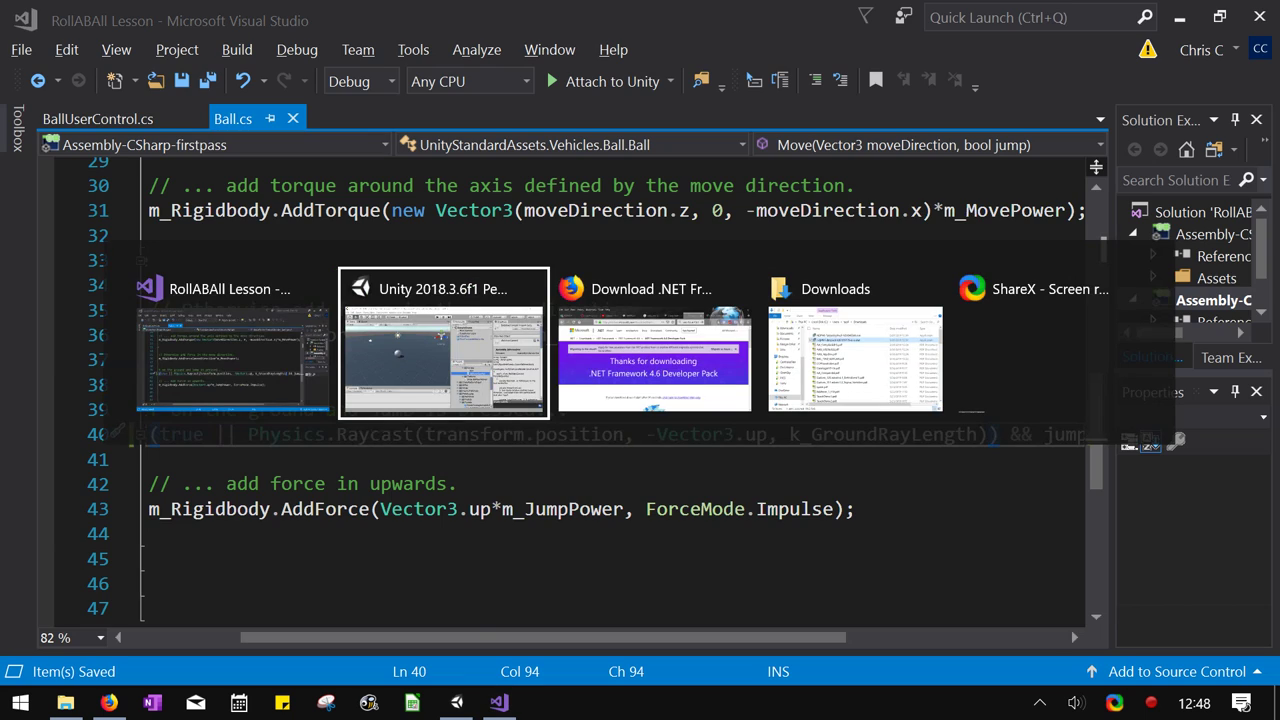
left_click(772, 193)
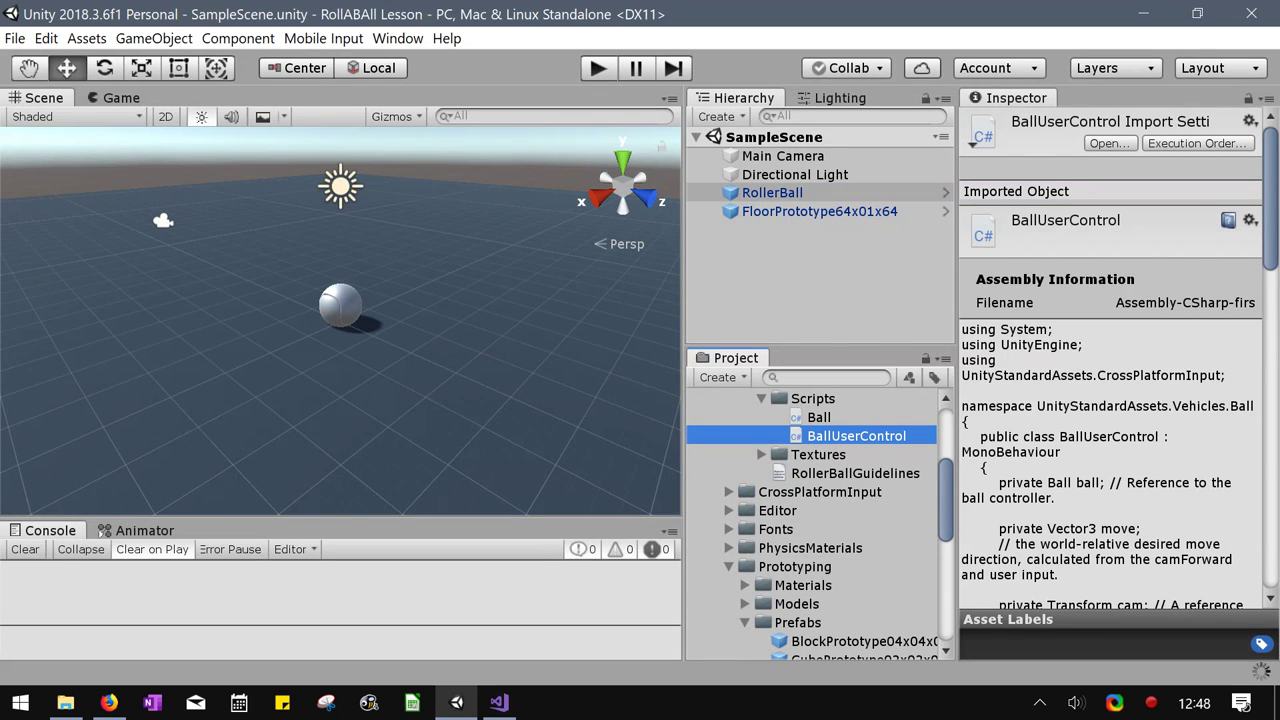
scroll(1110, 400, "down", 5)
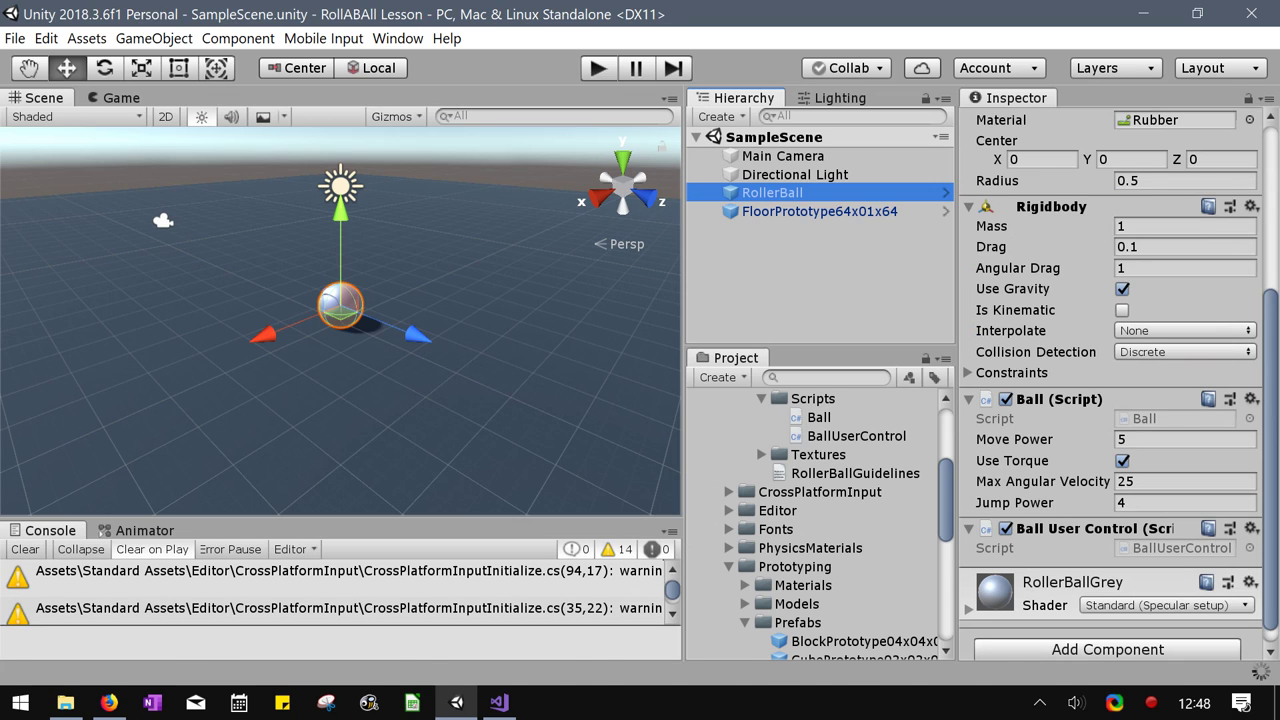
Toggle the Ball script's Use Torque off and back on, then examine the Max Angular Velocity and Jump Power values
left_click(1122, 461)
left_click(1122, 461)
scroll(1122, 461, "down", 1)
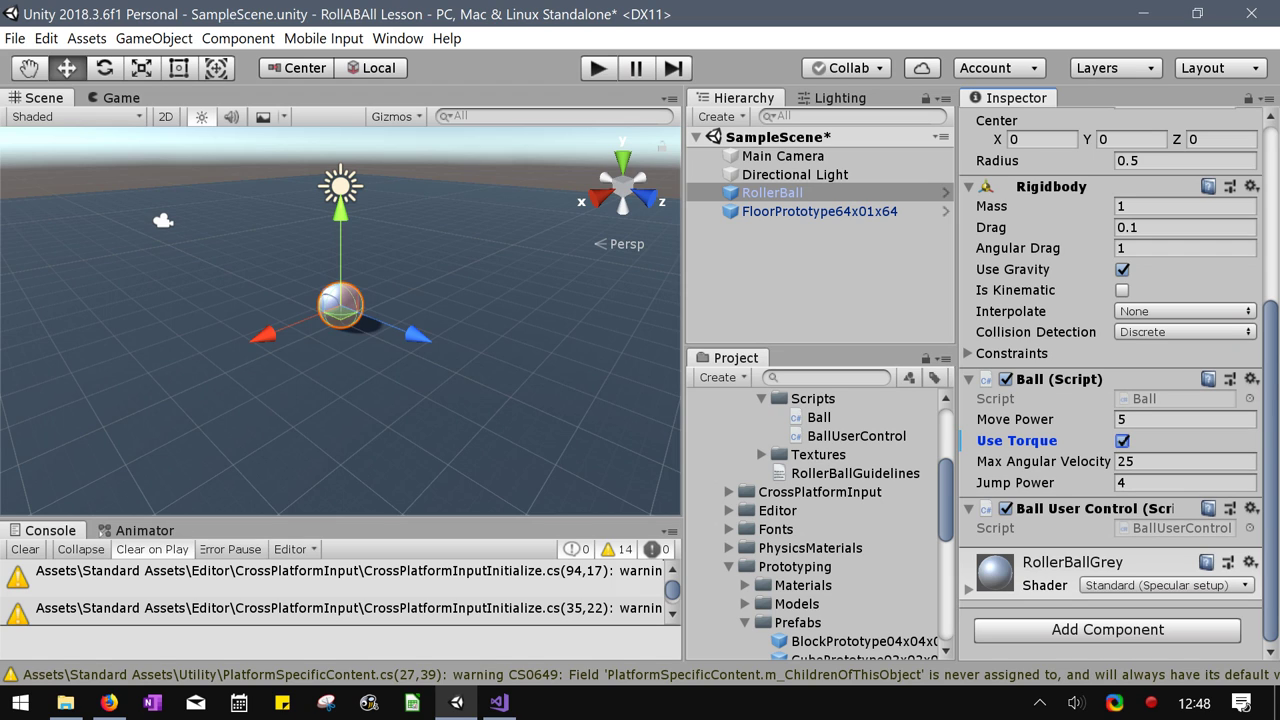
left_click(1126, 461)
left_click(1118, 461)
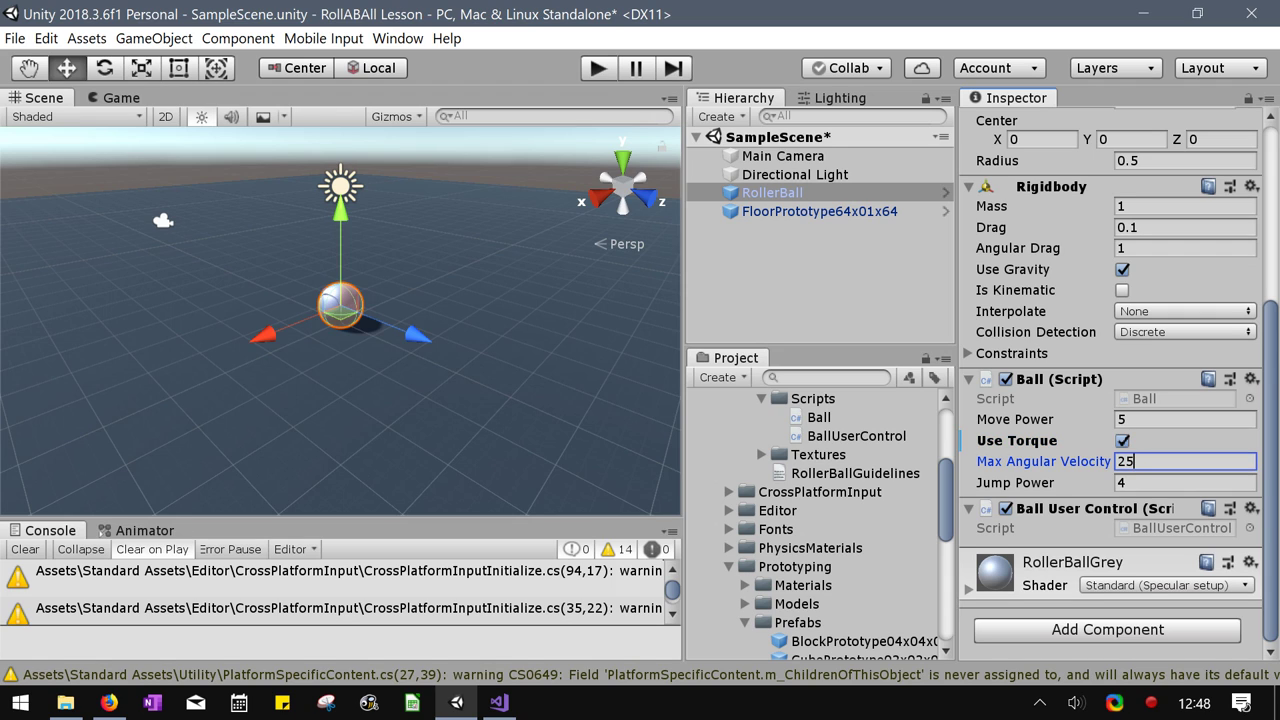
double_click(1134, 461)
key("Tab")
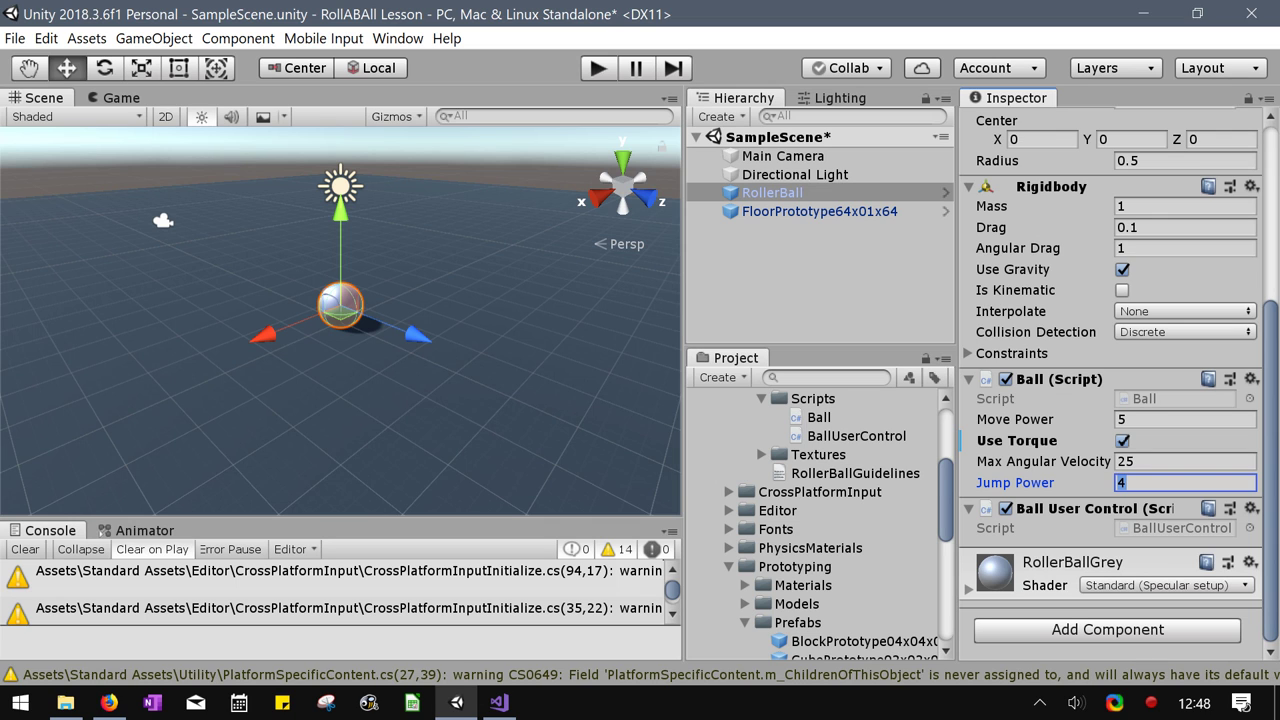
Play the scene, make the ball jump repeatedly while in mid-air to test the bypassed ground check, and stop playing
key("ctrl+p")
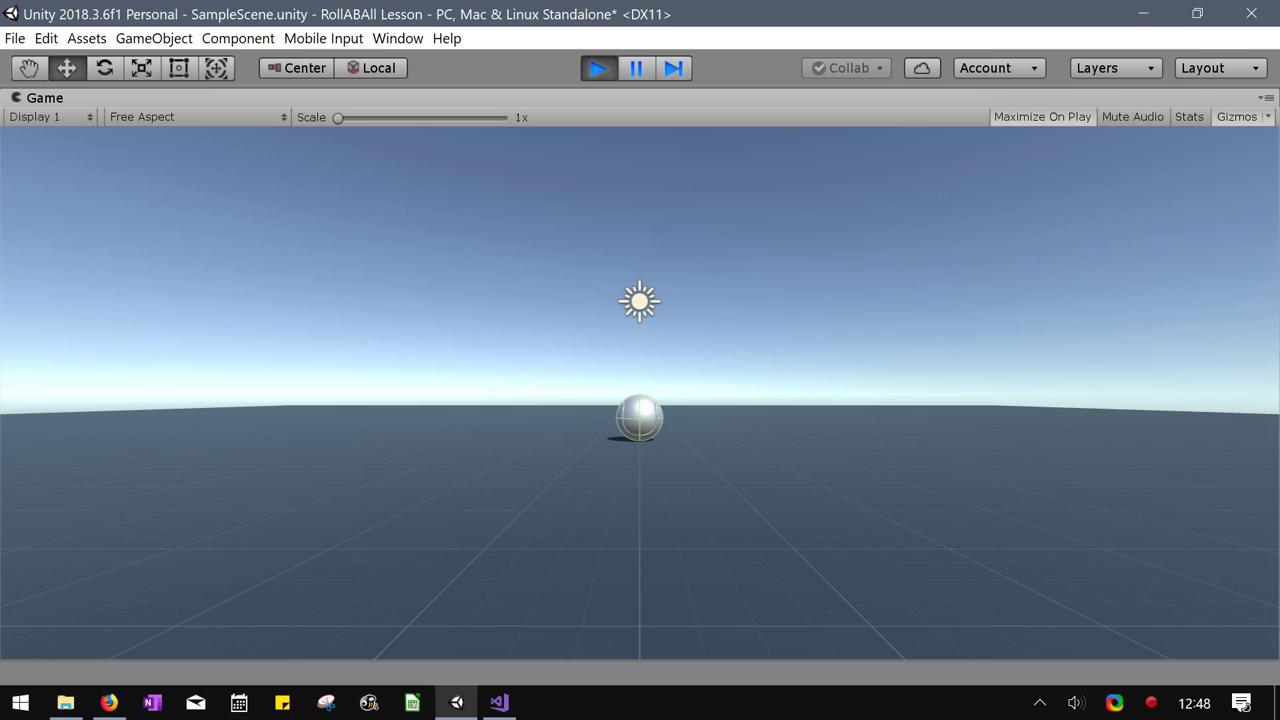
key("space")
key("space")
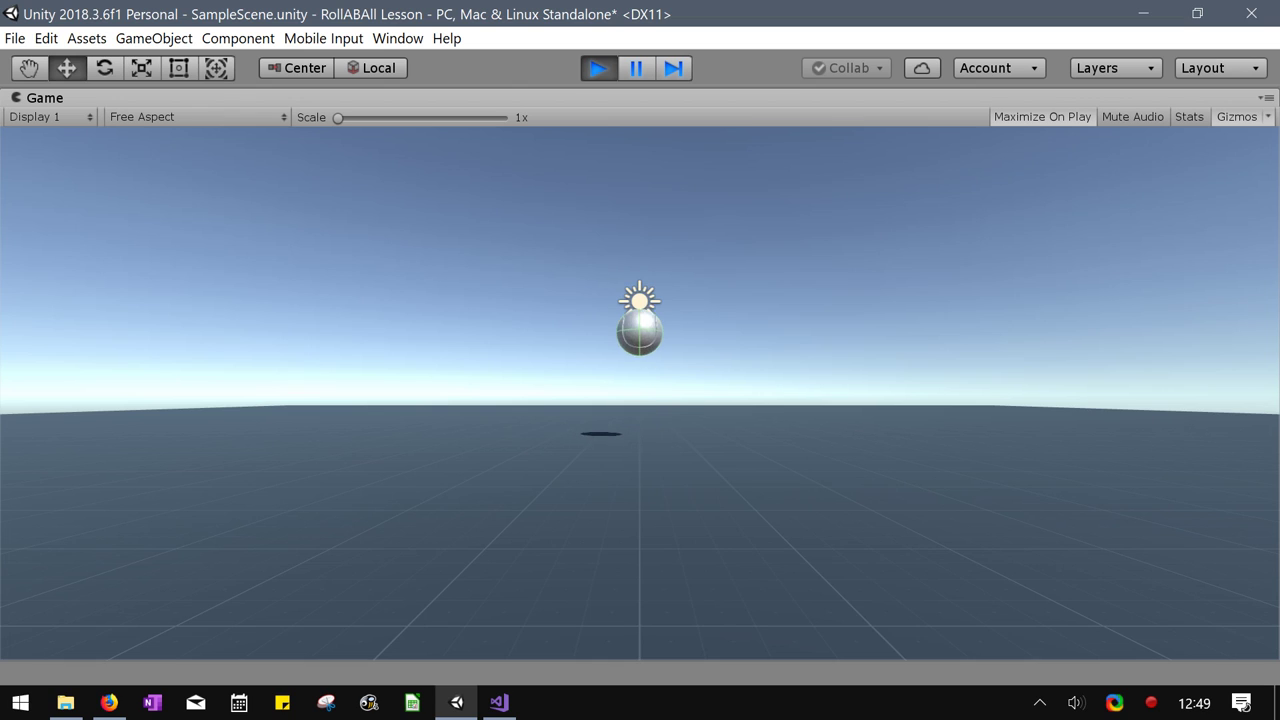
key("space")
key("space")
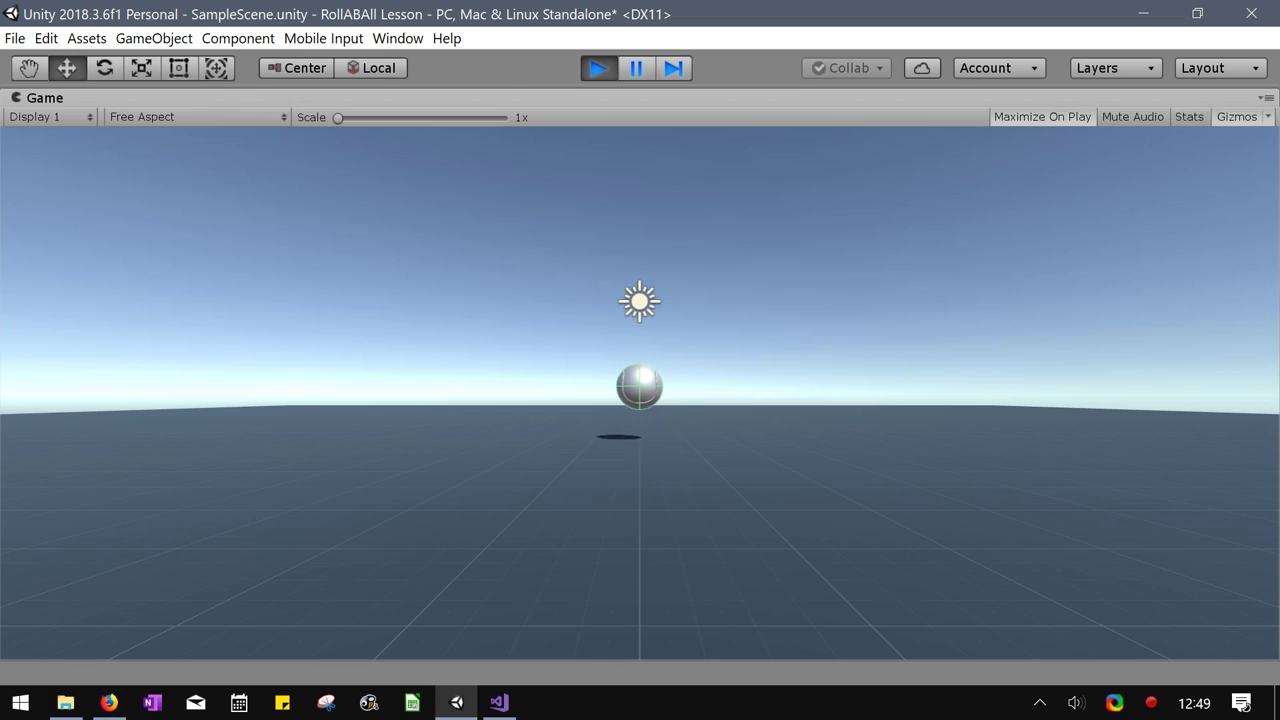
key("space")
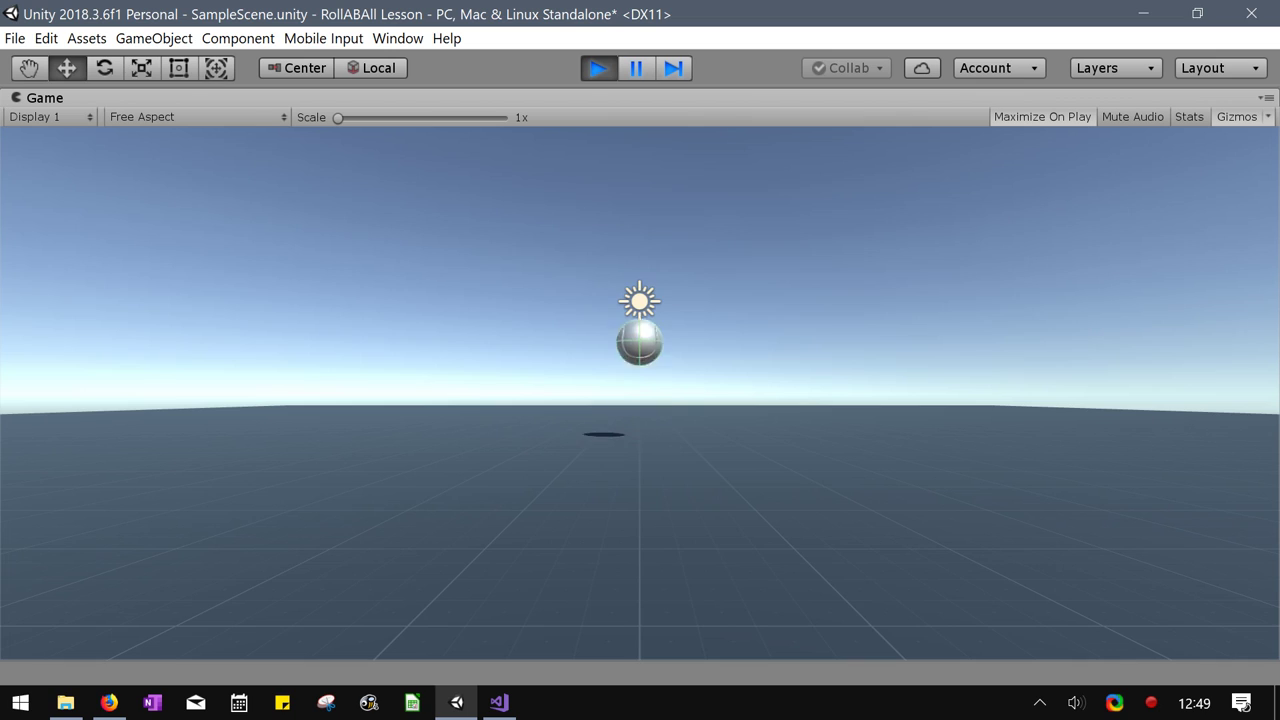
key("space")
key("space")
key("space")
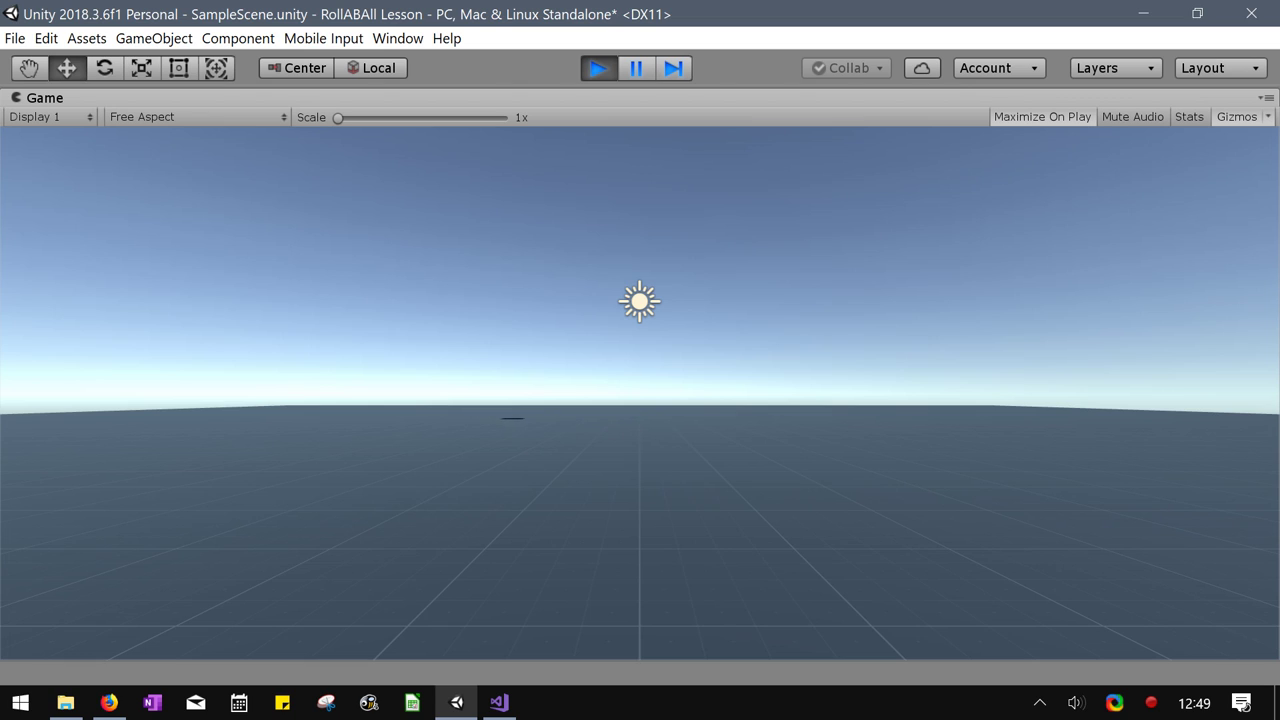
key("space")
key("space")
key("ctrl+p")
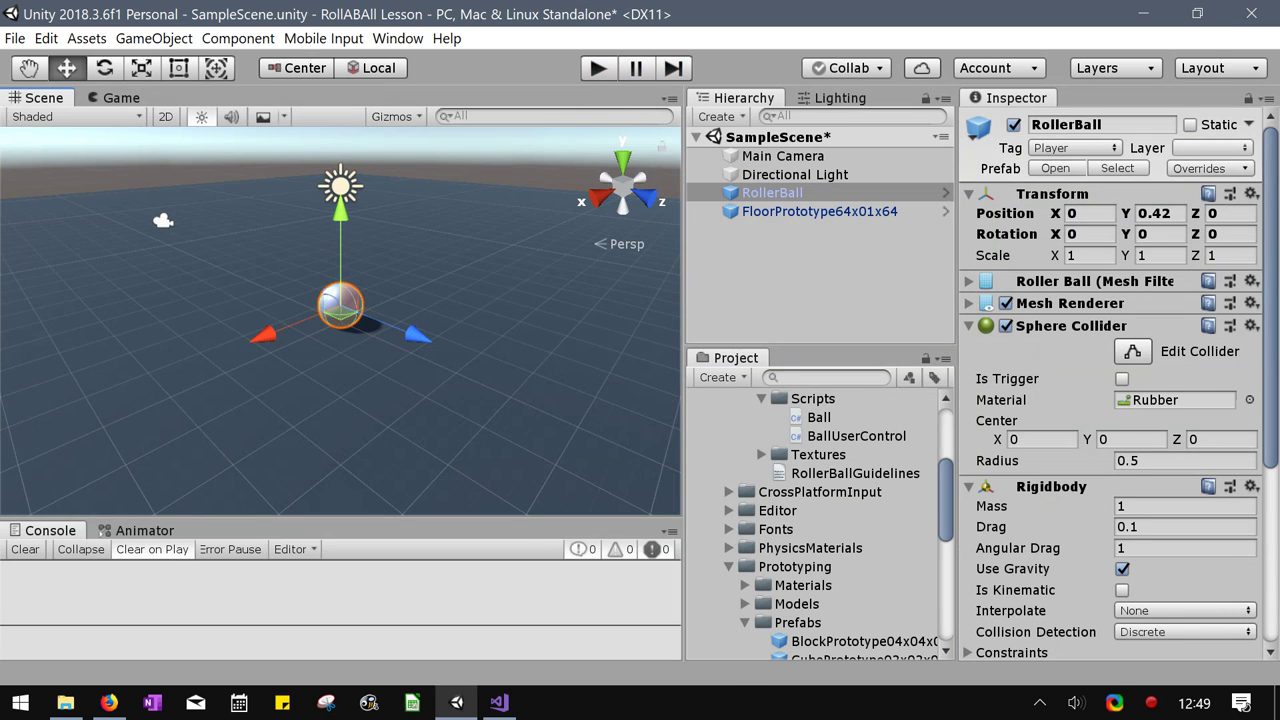
Switch to Visual Studio, replace true with false before Physics.Raycast in the jump condition on line 40, and save Ball.cs
key("alt+Tab")
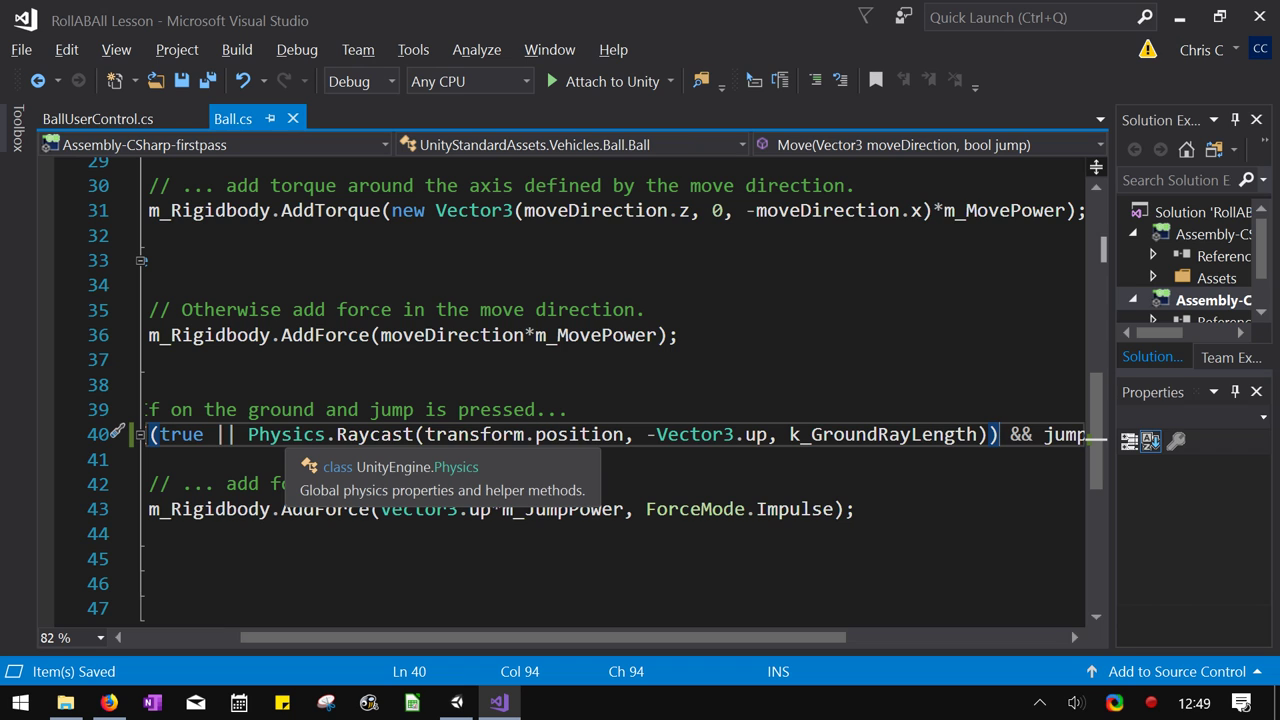
key("alt+Tab")
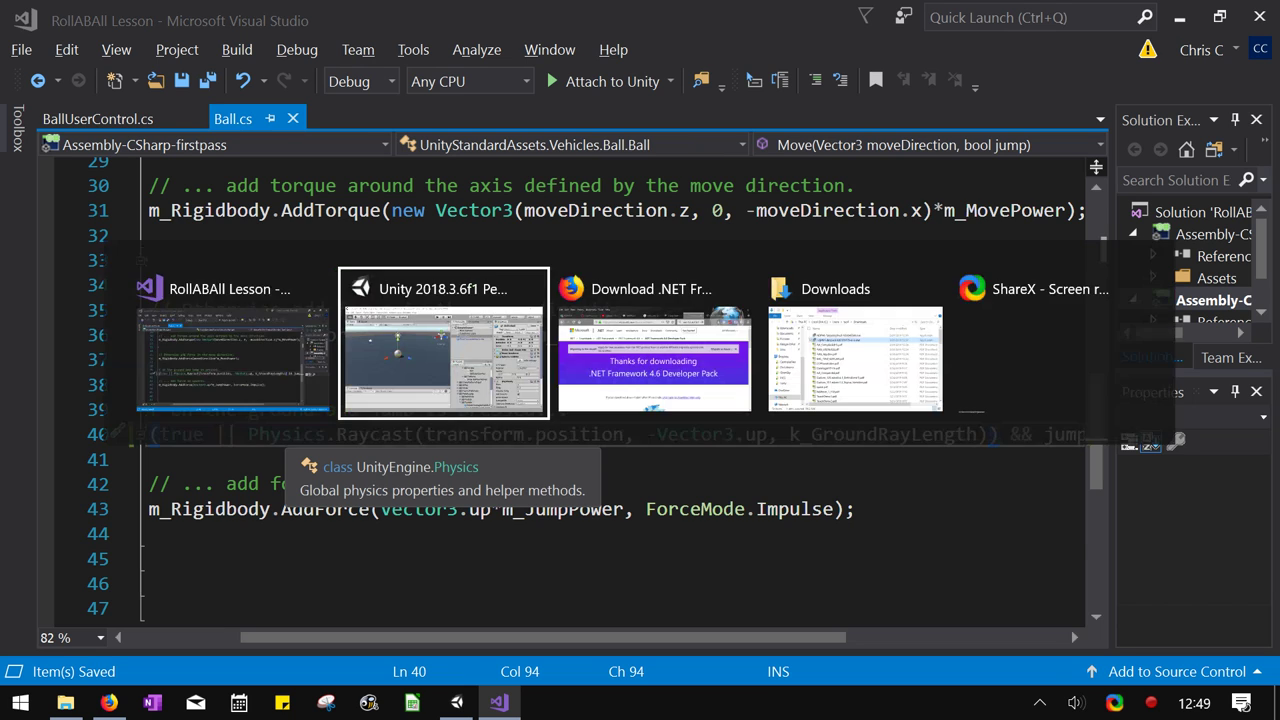
key("alt+Tab")
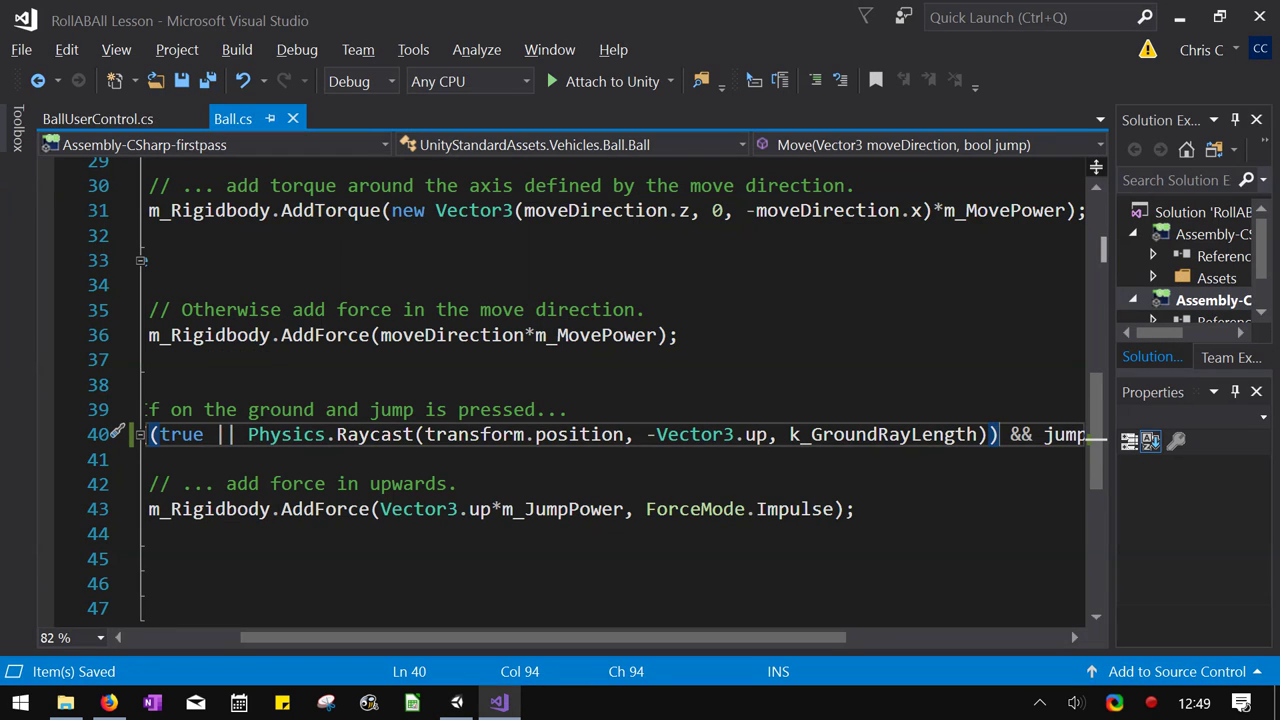
double_click(194, 435)
type("false")
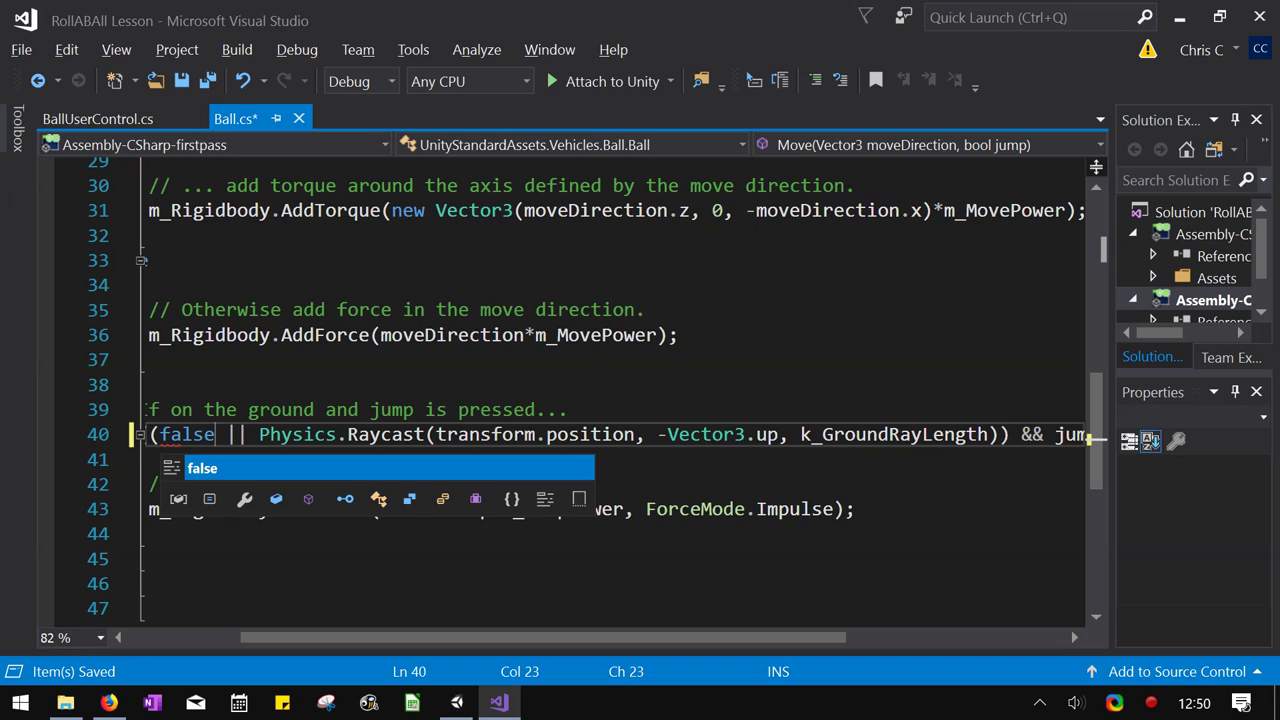
key("ctrl+s")
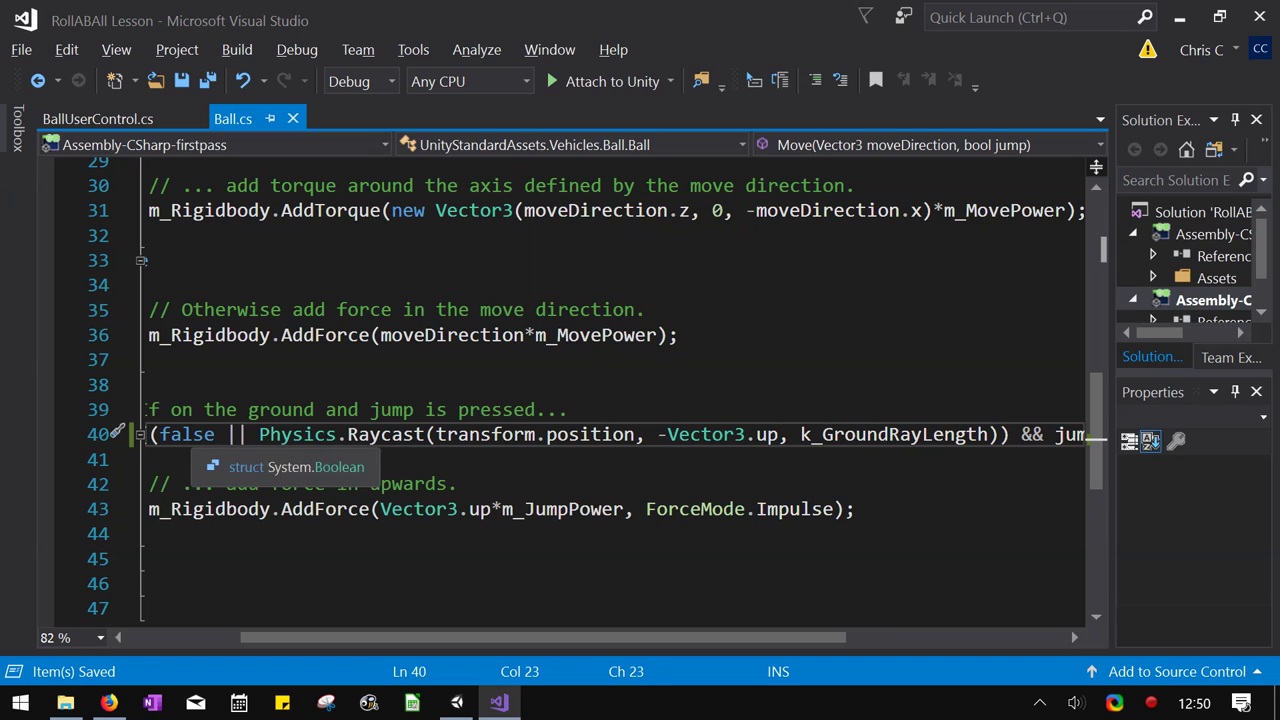
left_click(194, 435)
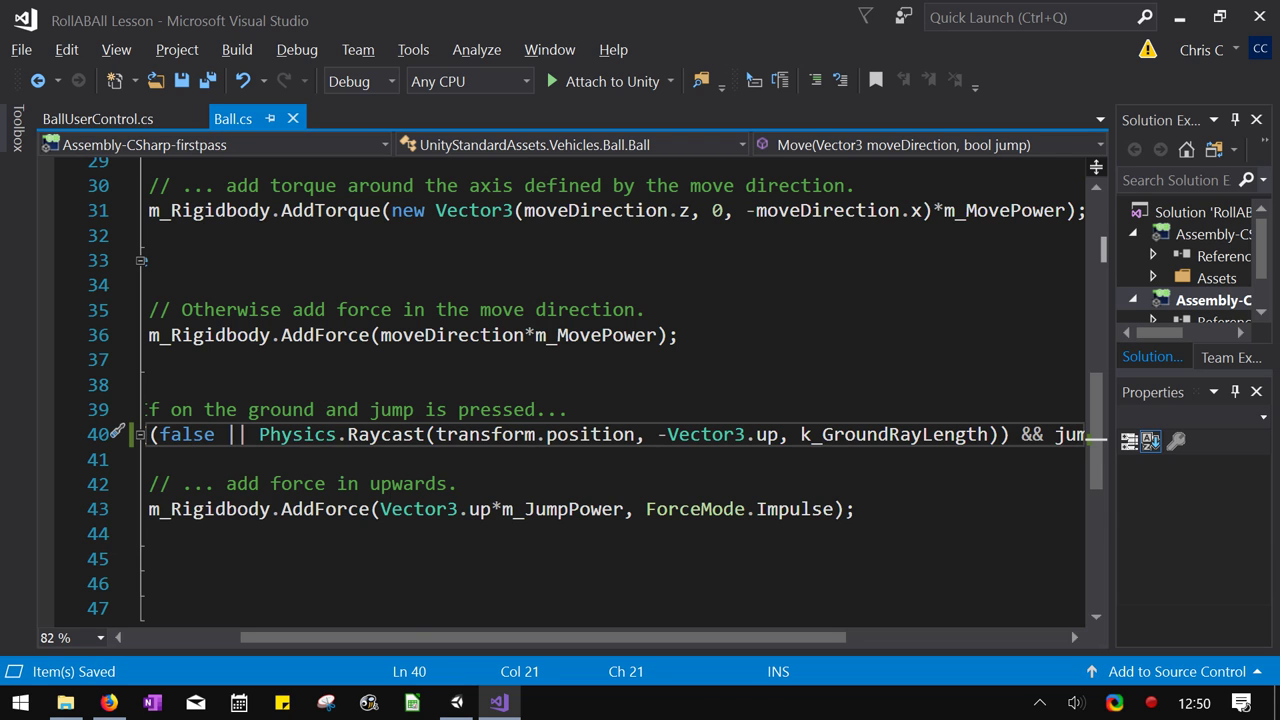
Switch to Unity, play the scene to test jumping and rolling the ball right and left, and stop playing
key("alt+Tab")
key("ctrl+p")
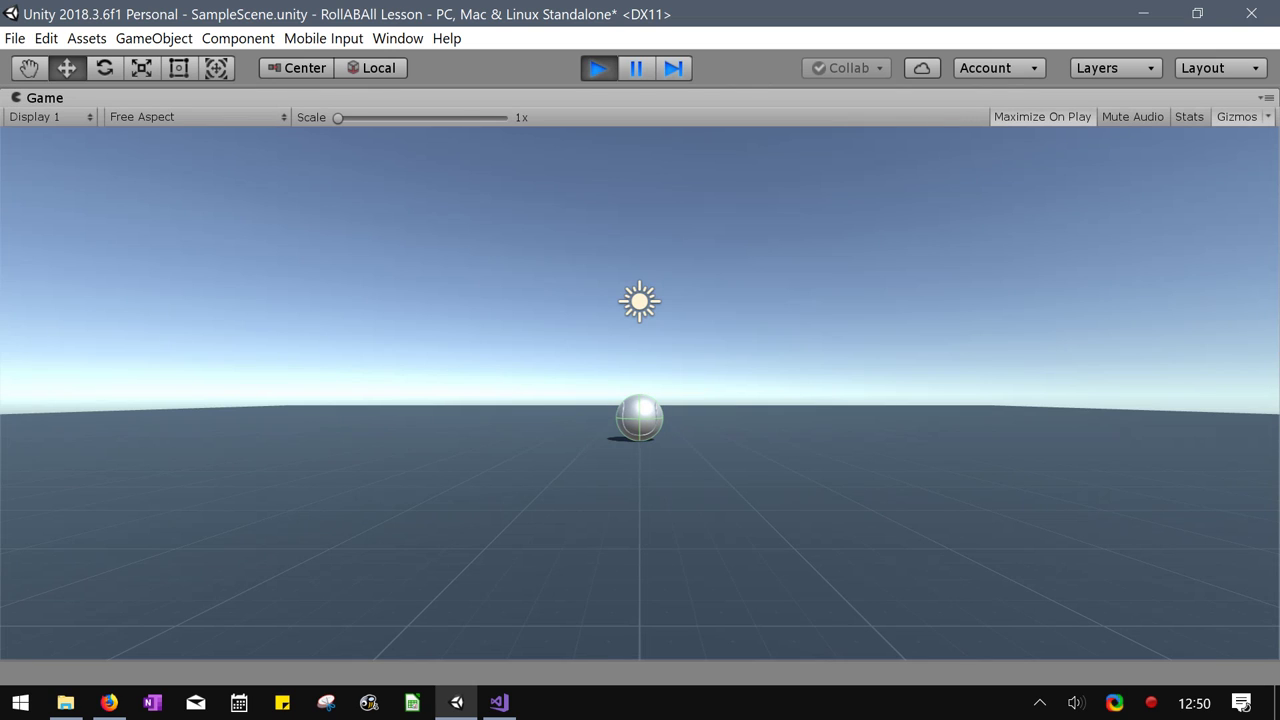
key("space")
key("space")
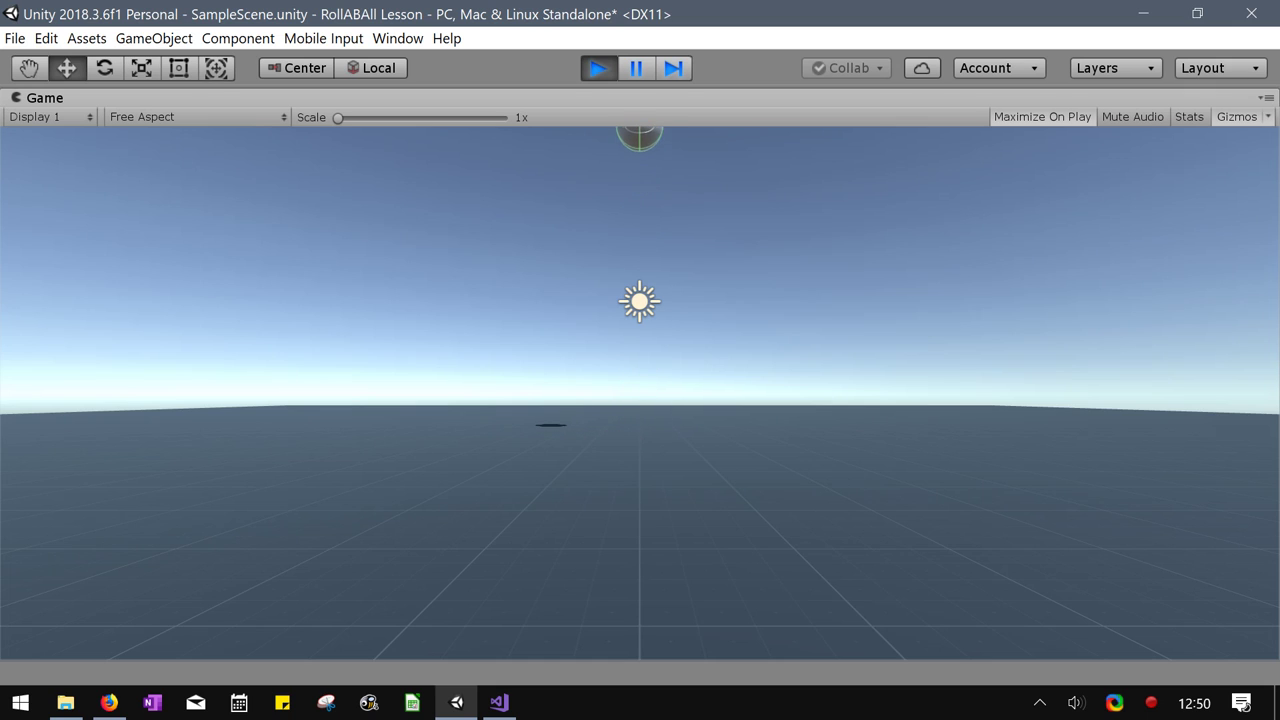
key("Right")
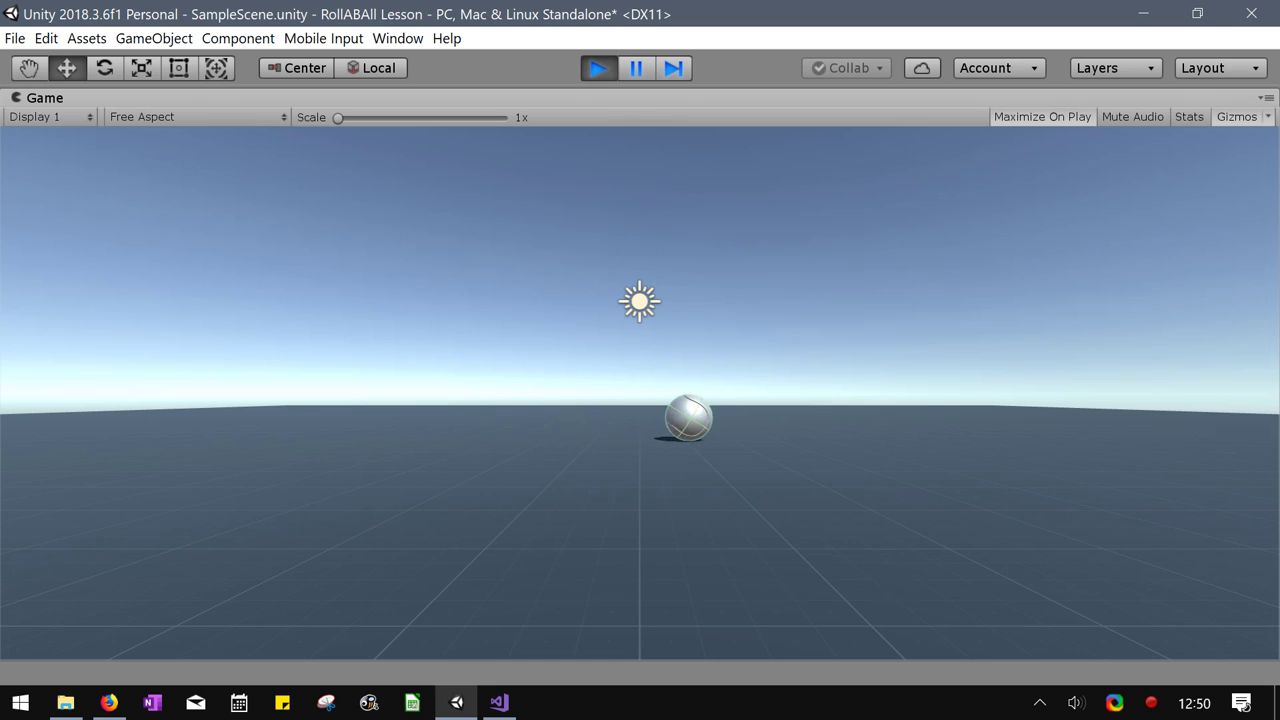
key("Left")
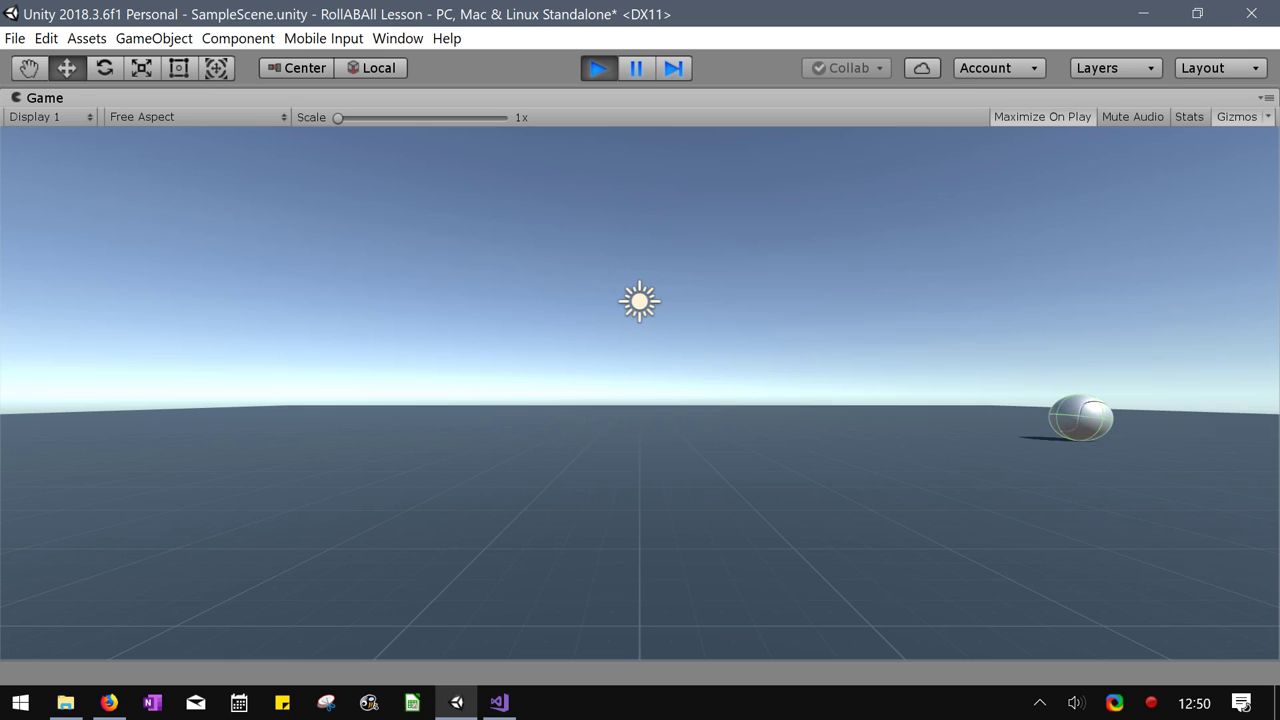
key("Right")
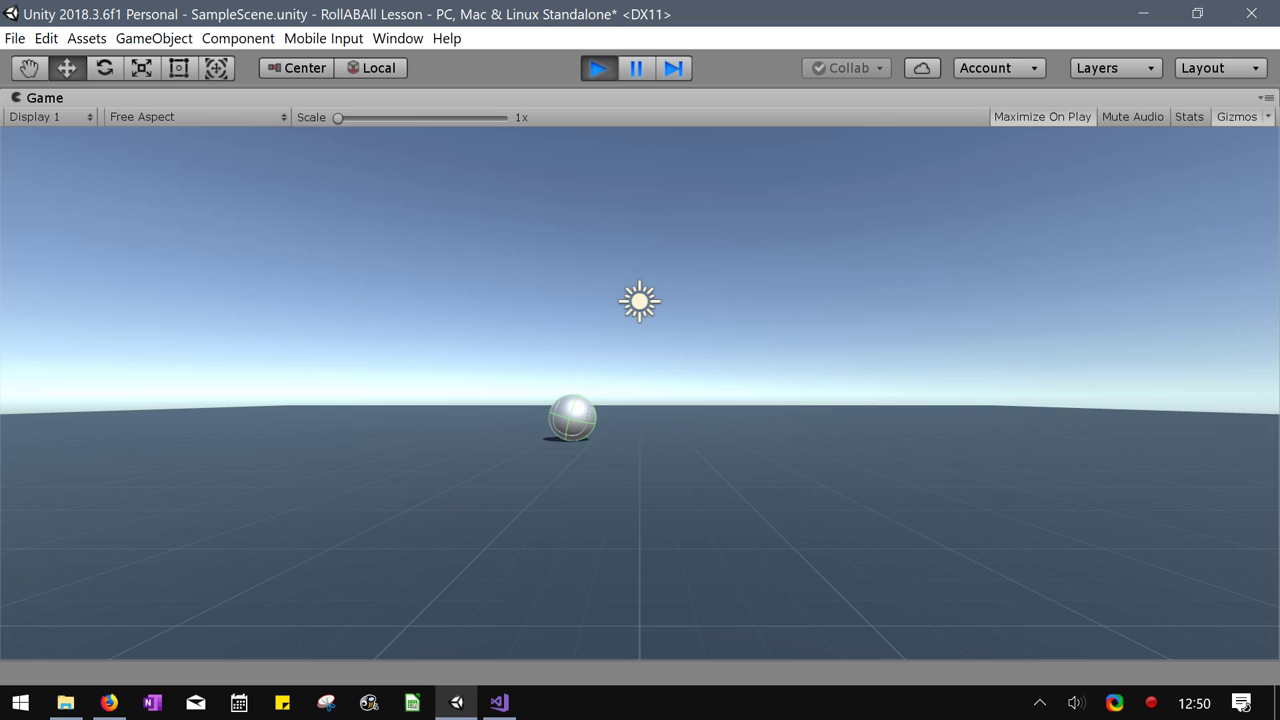
key("space")
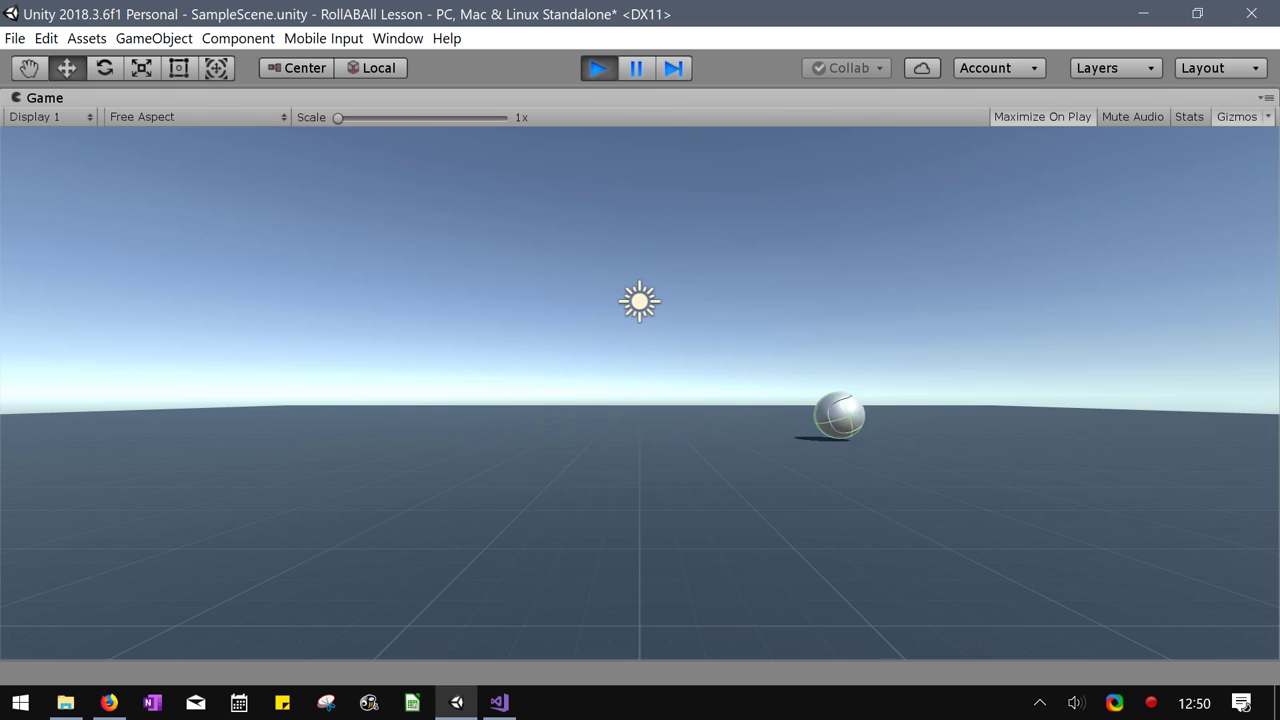
key("ctrl+p")
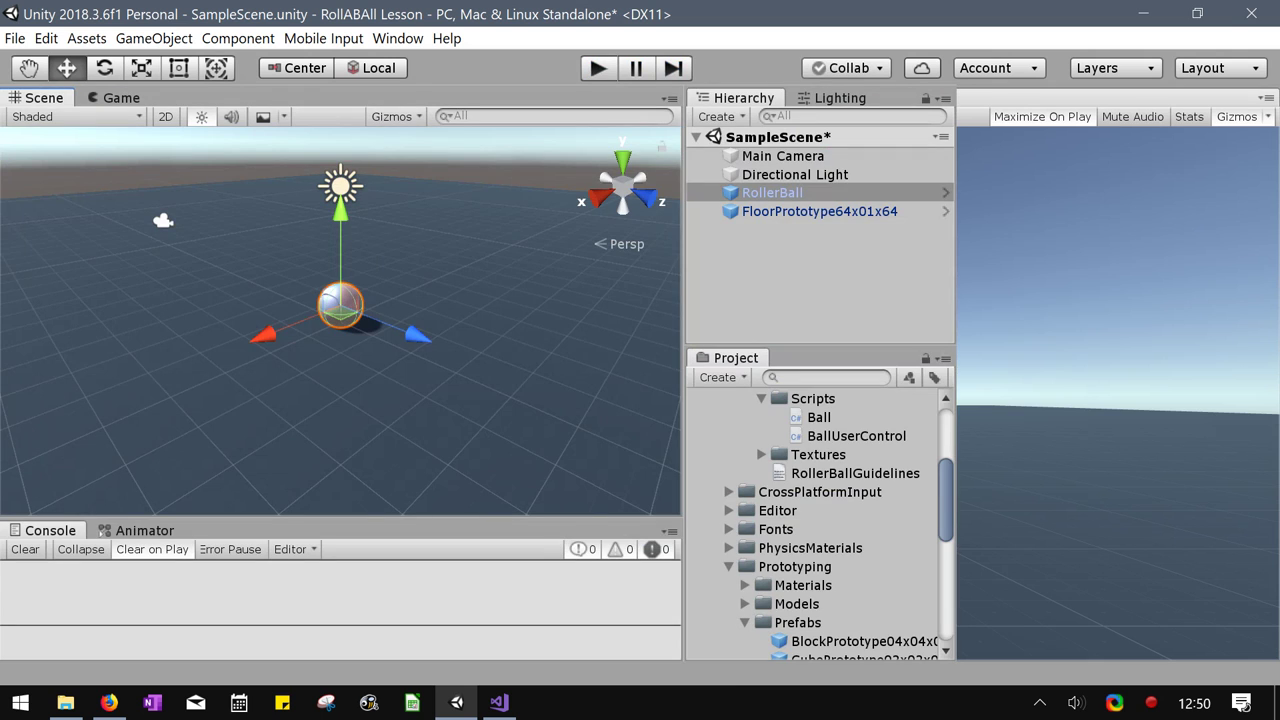
Align the Main Camera with an angled Scene view overlooking the ball, at about X 12.3, Y 10.4, Z -12.2
double_click(783, 156)
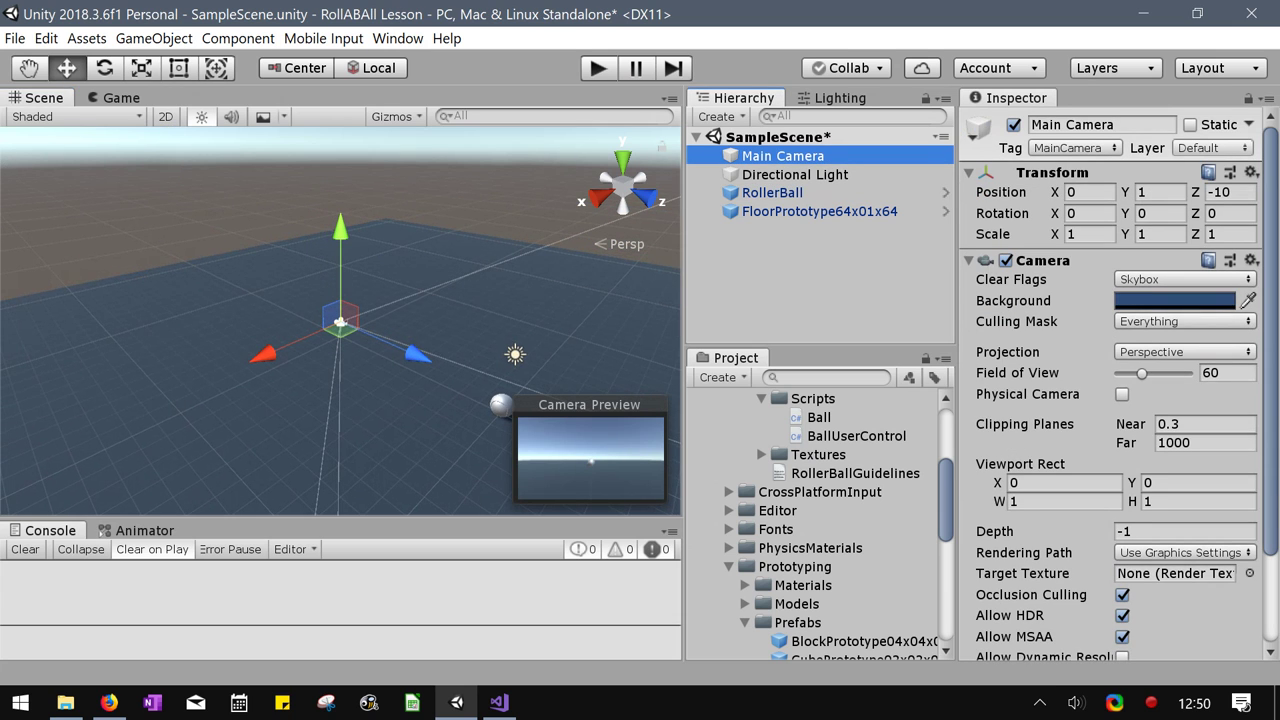
left_click_drag(395, 345, 650, 380, "alt")
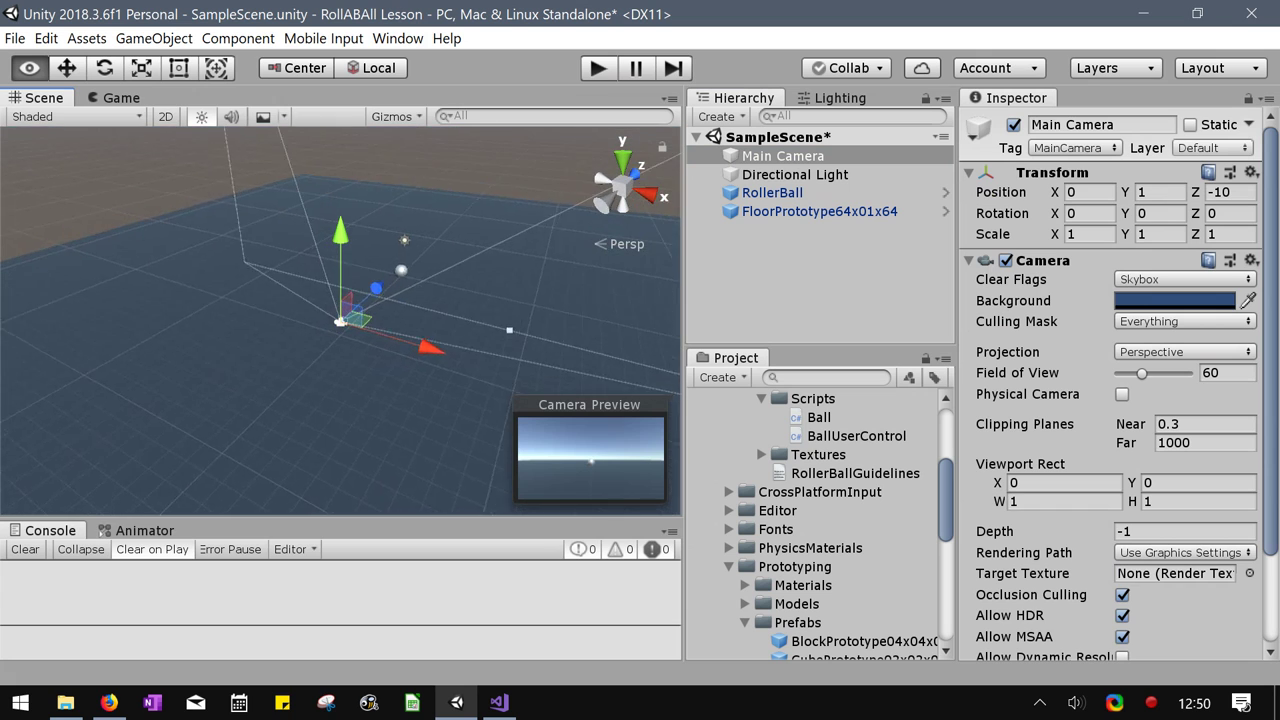
left_click_drag(480, 350, 436, 352, "alt")
middle_click_drag(436, 352, 286, 310)
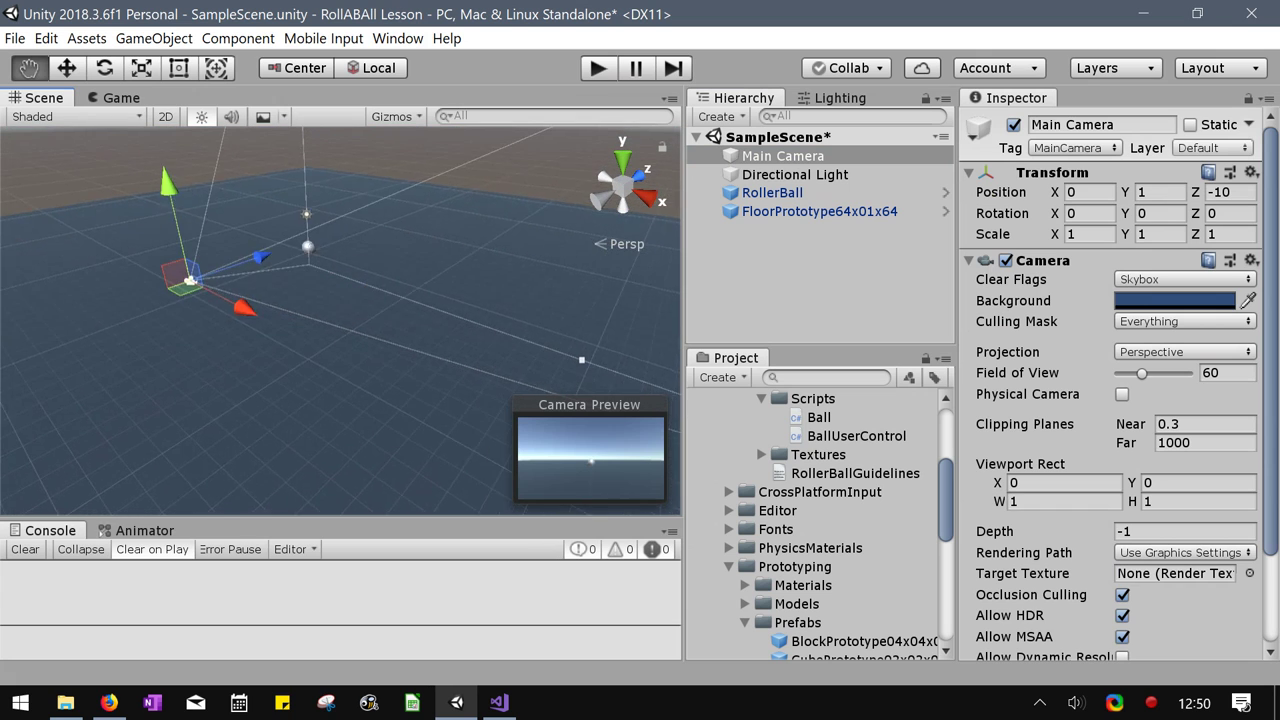
scroll(288, 310, "up", 8)
left_click_drag(288, 310, 292, 242, "alt")
middle_click_drag(292, 242, 325, 394)
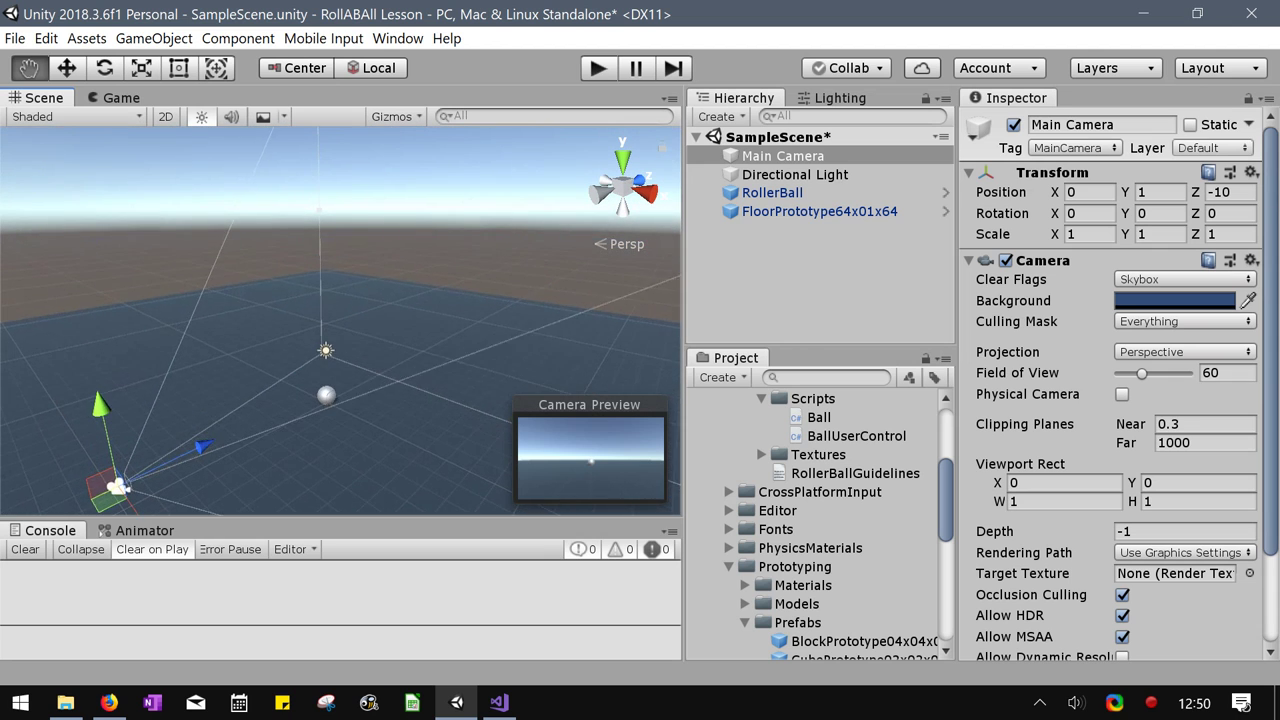
left_click_drag(100, 420, 98, 430, "alt")
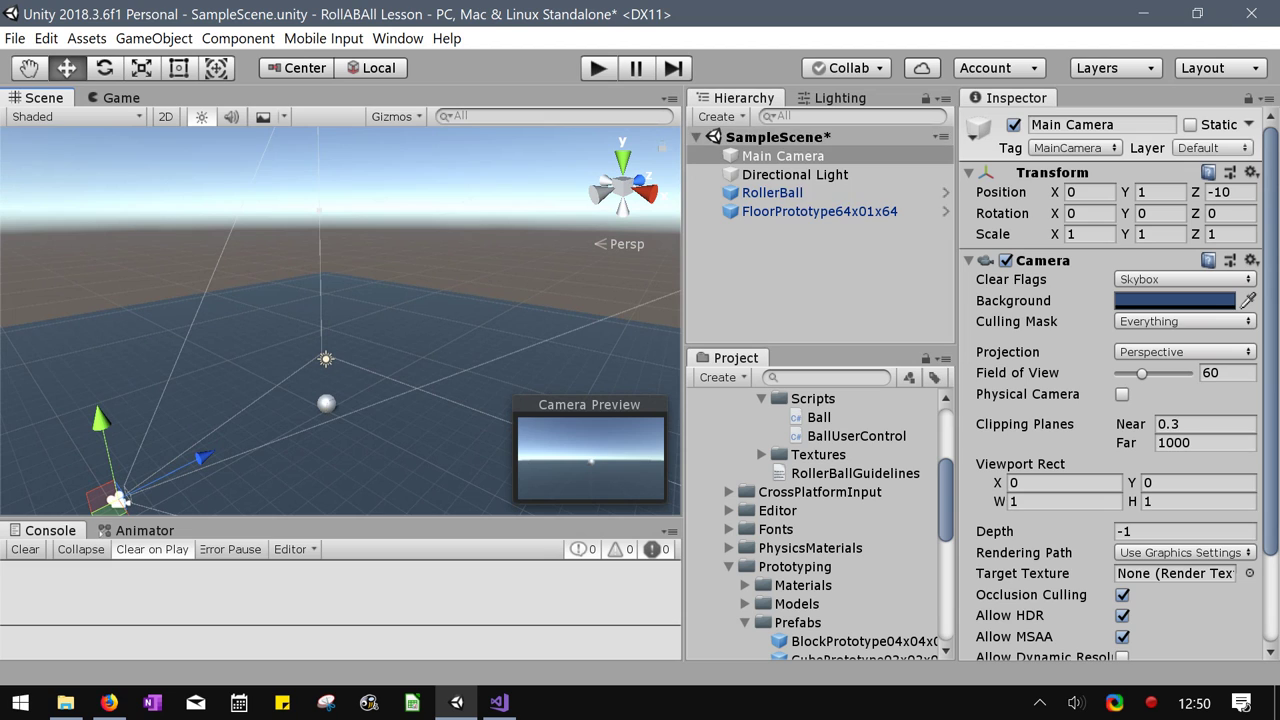
left_click(783, 156)
left_click(154, 38)
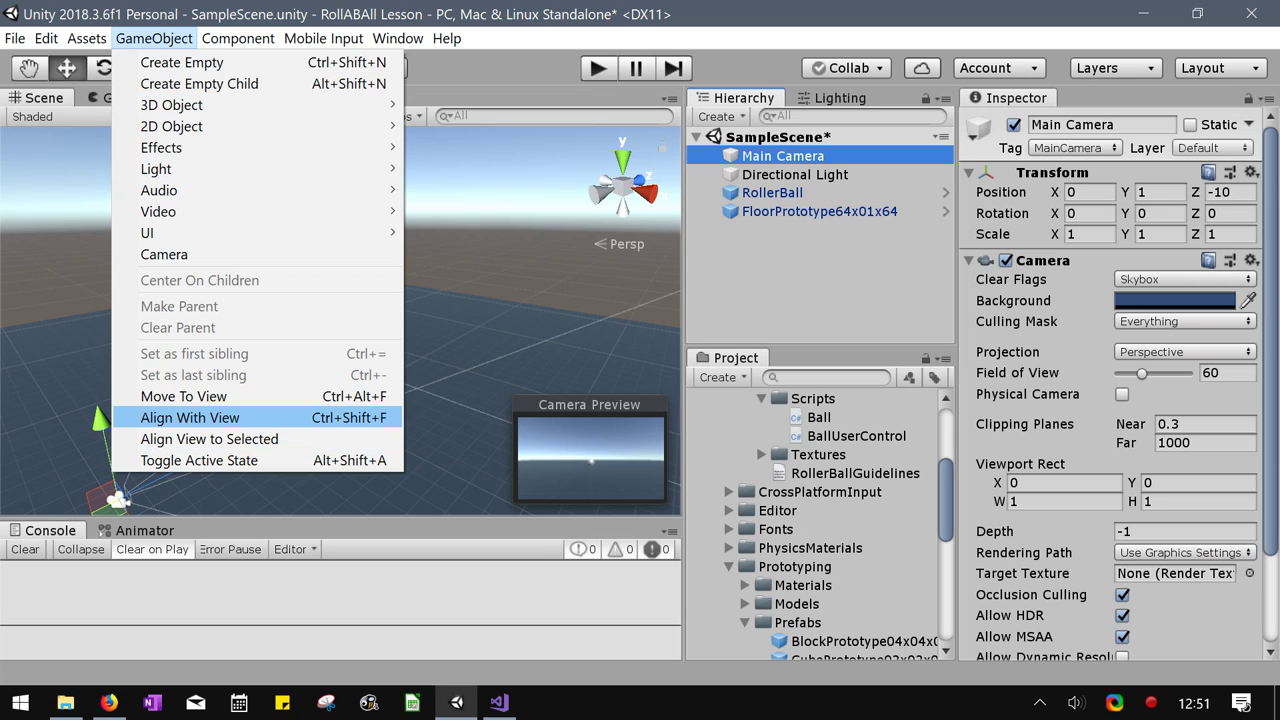
left_click(190, 417)
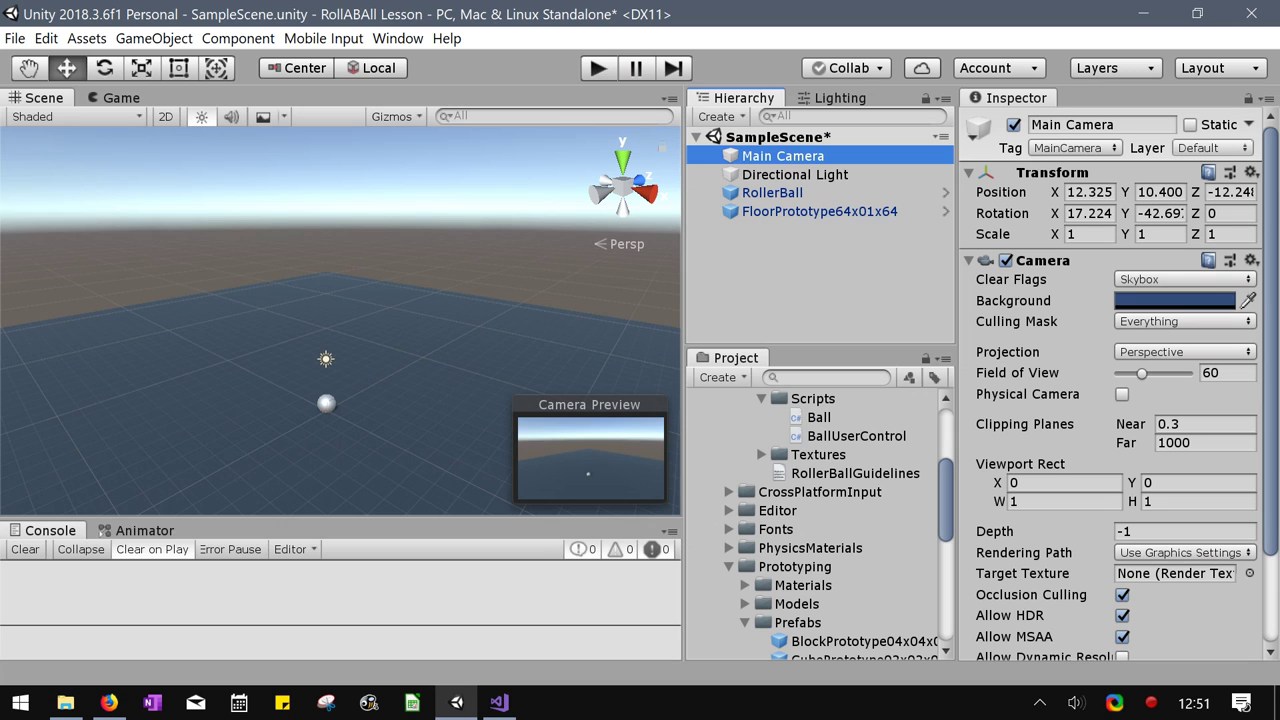
Move the Main Camera in the scene to about X 11.7, Y 9.89, Z -13.03
key("f")
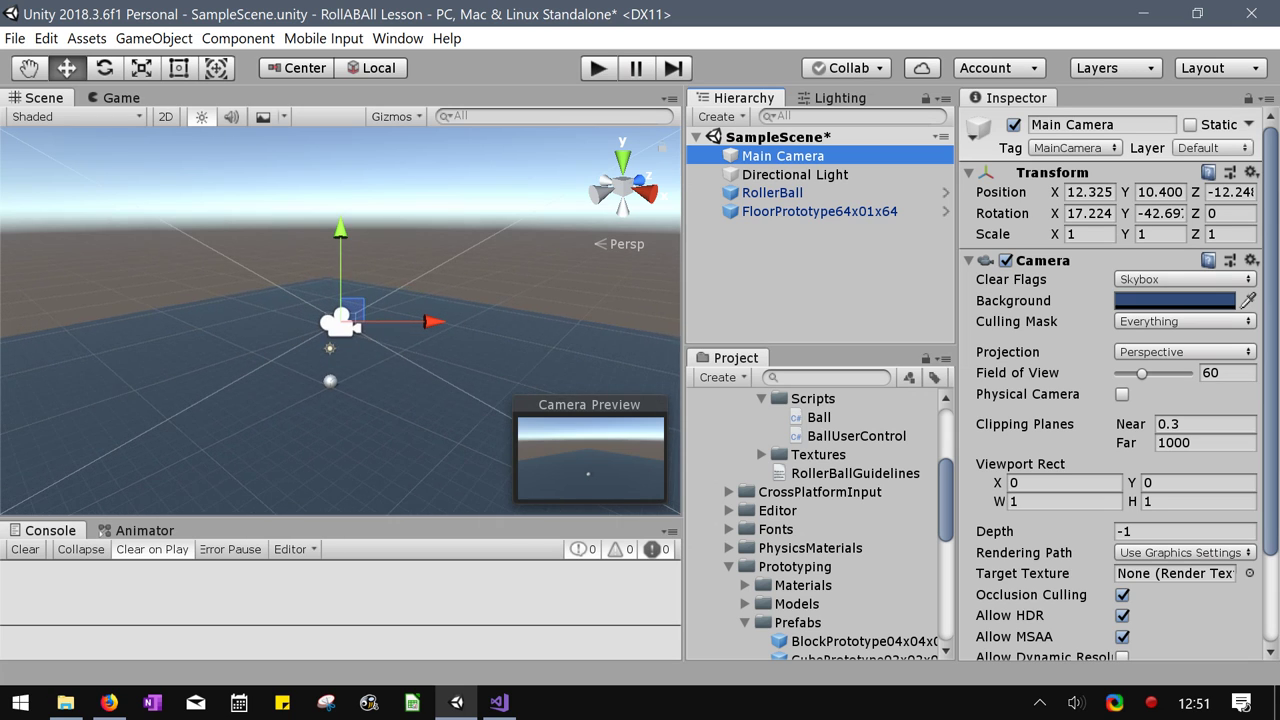
scroll(340, 320, "down", 2)
left_click_drag(340, 320, 388, 312, "alt")
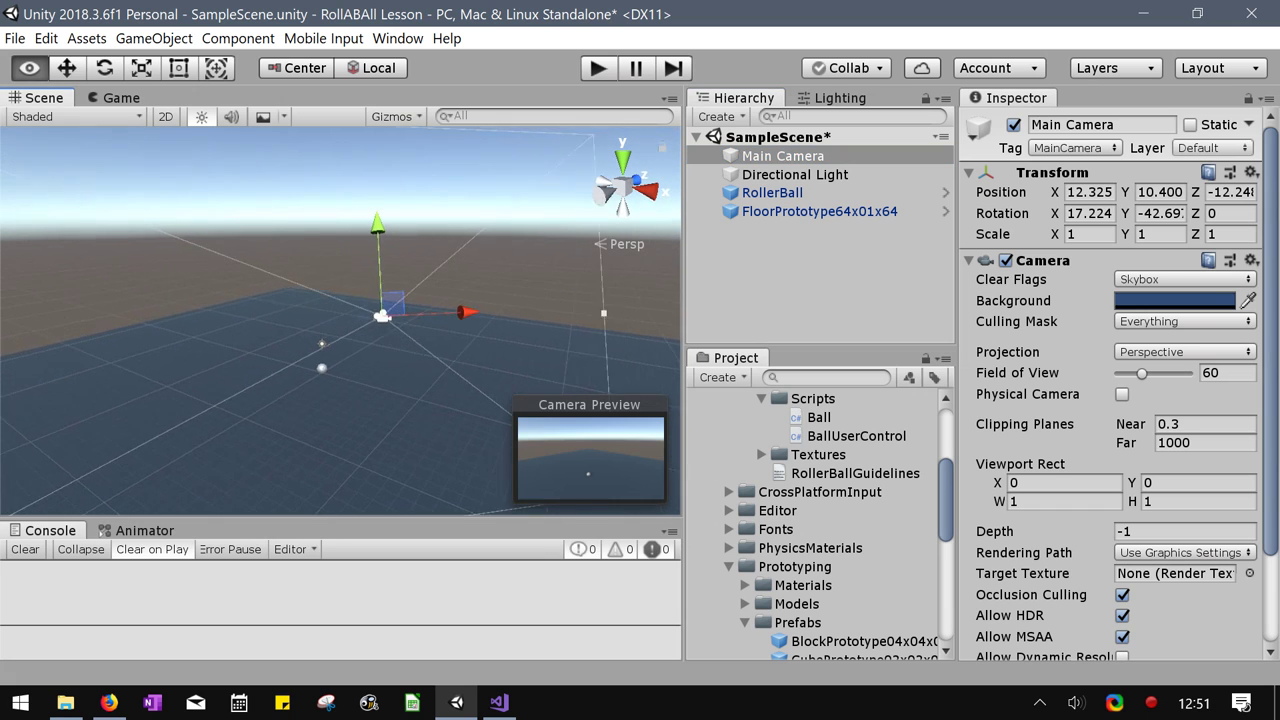
left_click_drag(300, 410, 210, 403, "alt")
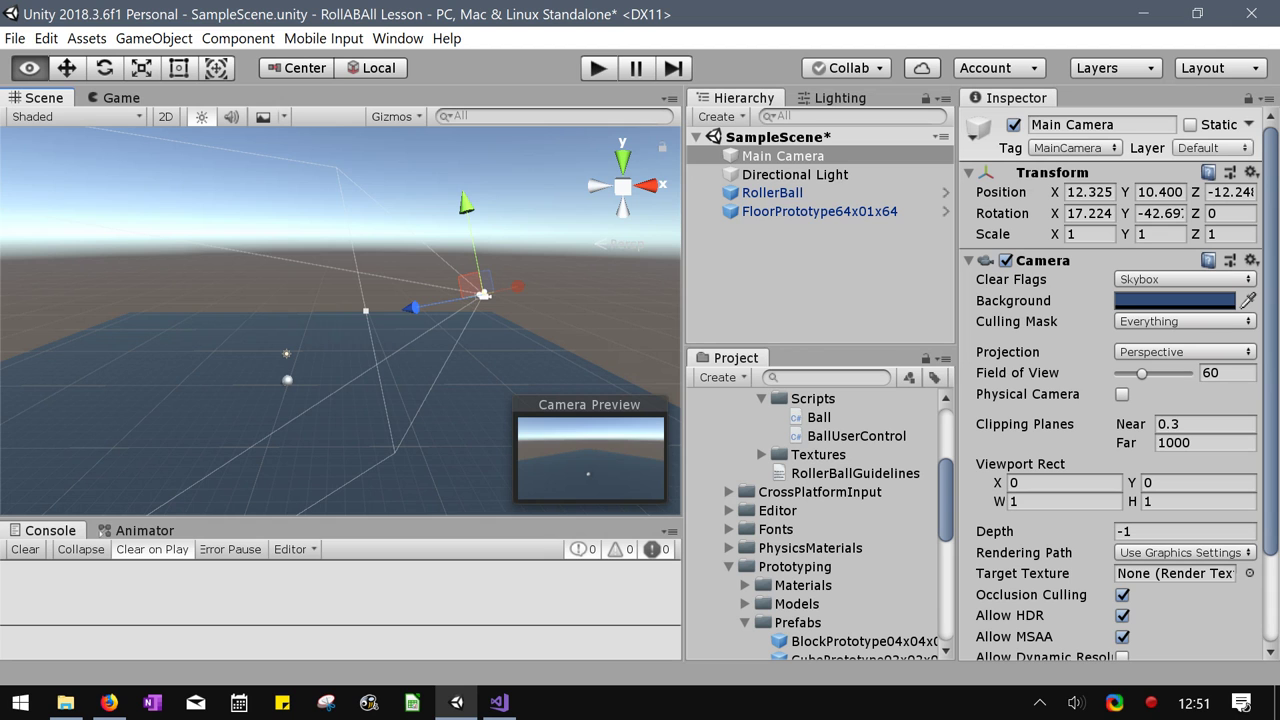
left_click_drag(400, 320, 250, 372, "alt")
mouse_move(398, 241)
left_mouse_down()
mouse_move(401, 268)
mouse_move(400, 252)
left_mouse_up()
left_click_drag(404, 346, 345, 353)
Align the Main Camera with a higher, more distant Scene view of the floor, at about X 12.9, Y 12.9, Z -18.7
scroll(385, 349, "up", 5)
key("a")
key("q")
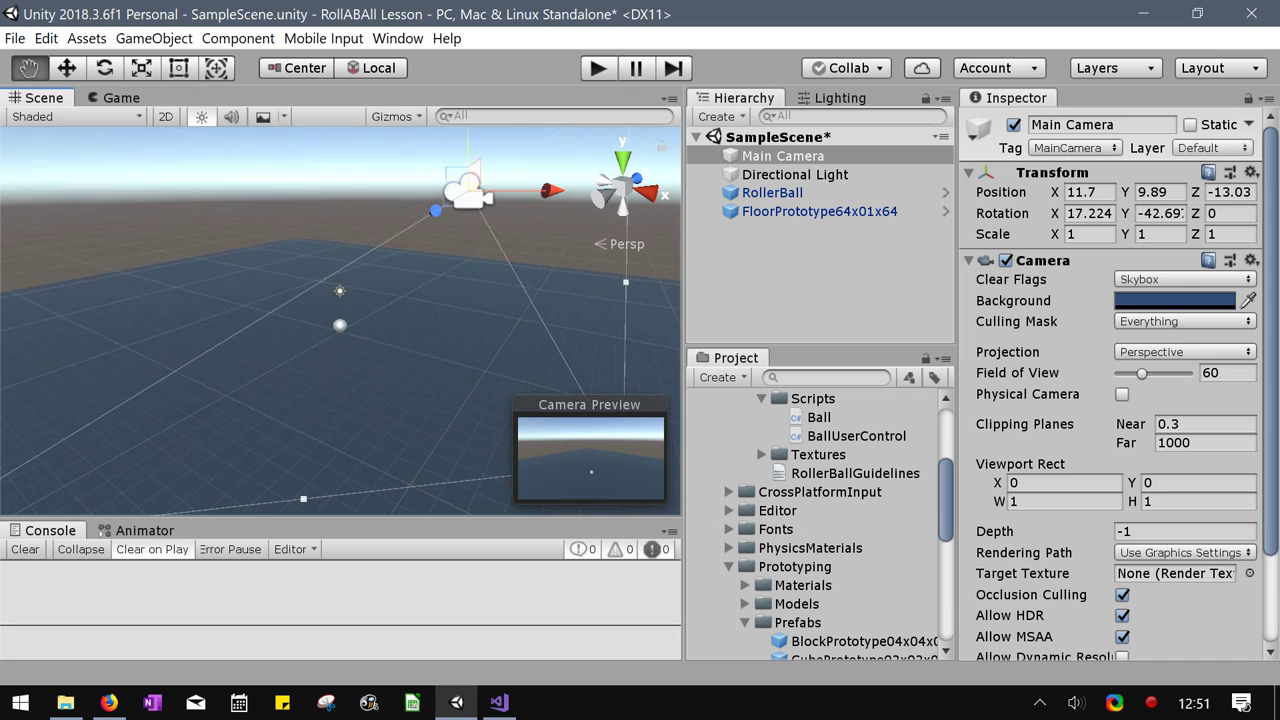
key("e")
left_click(783, 156)
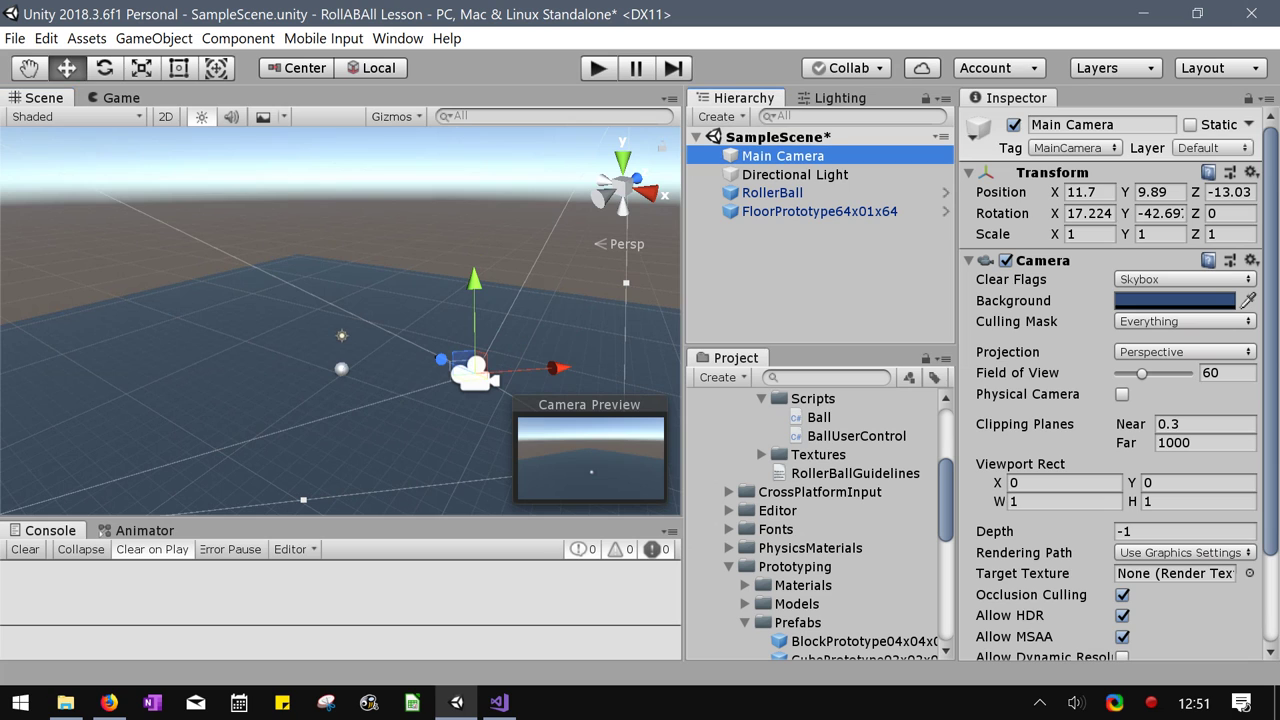
left_click(154, 38)
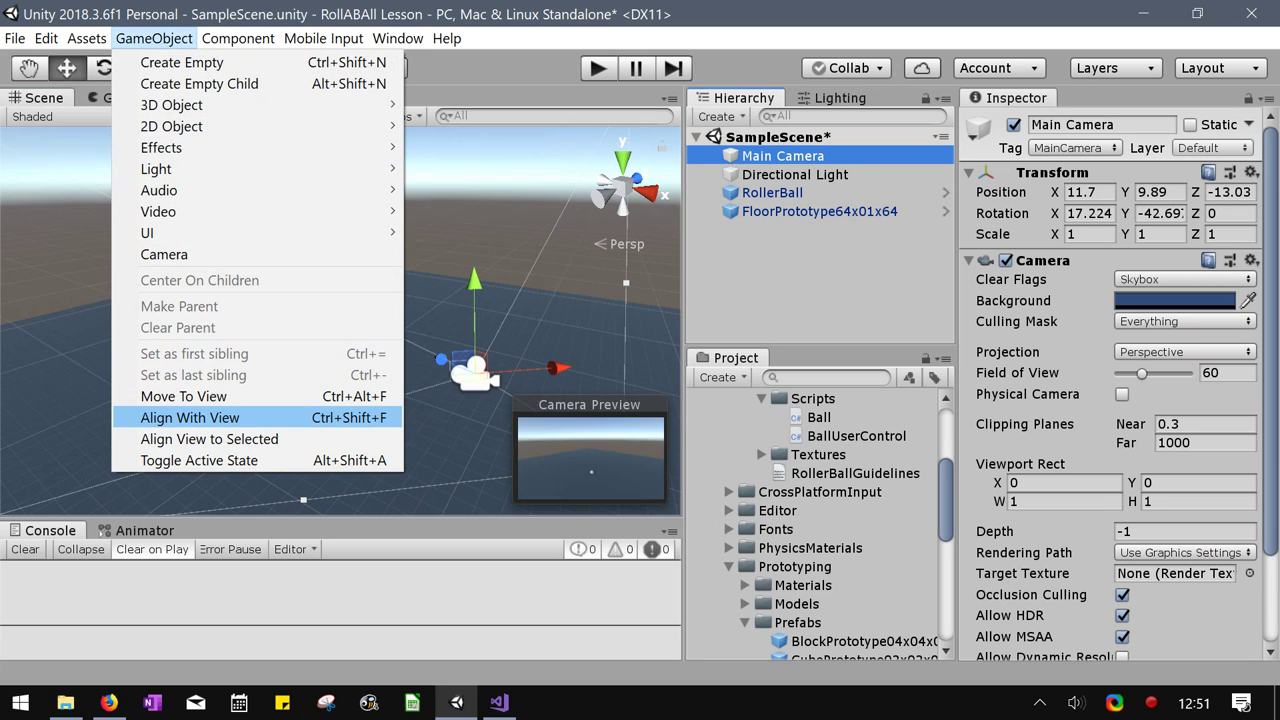
left_click(190, 417)
key("f")
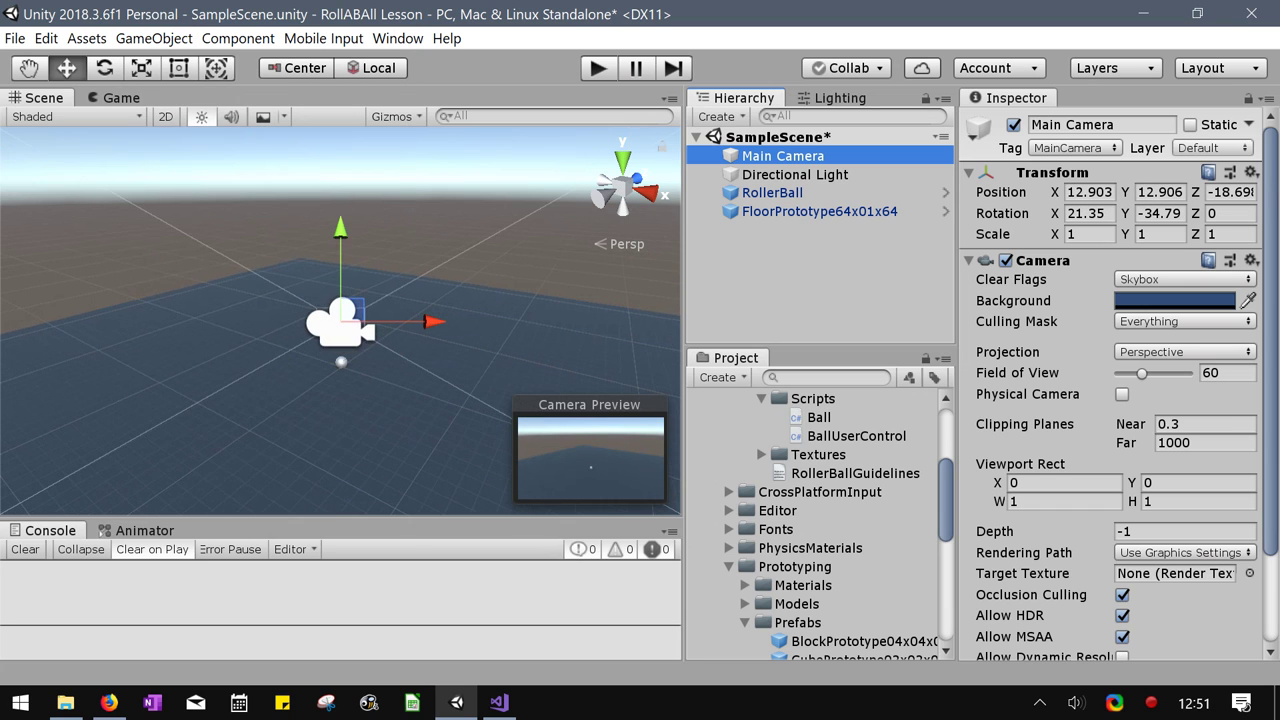
Play the scene from the new camera angle, test rolling the ball right and left with several jumps, and stop playing
key("ctrl+p")
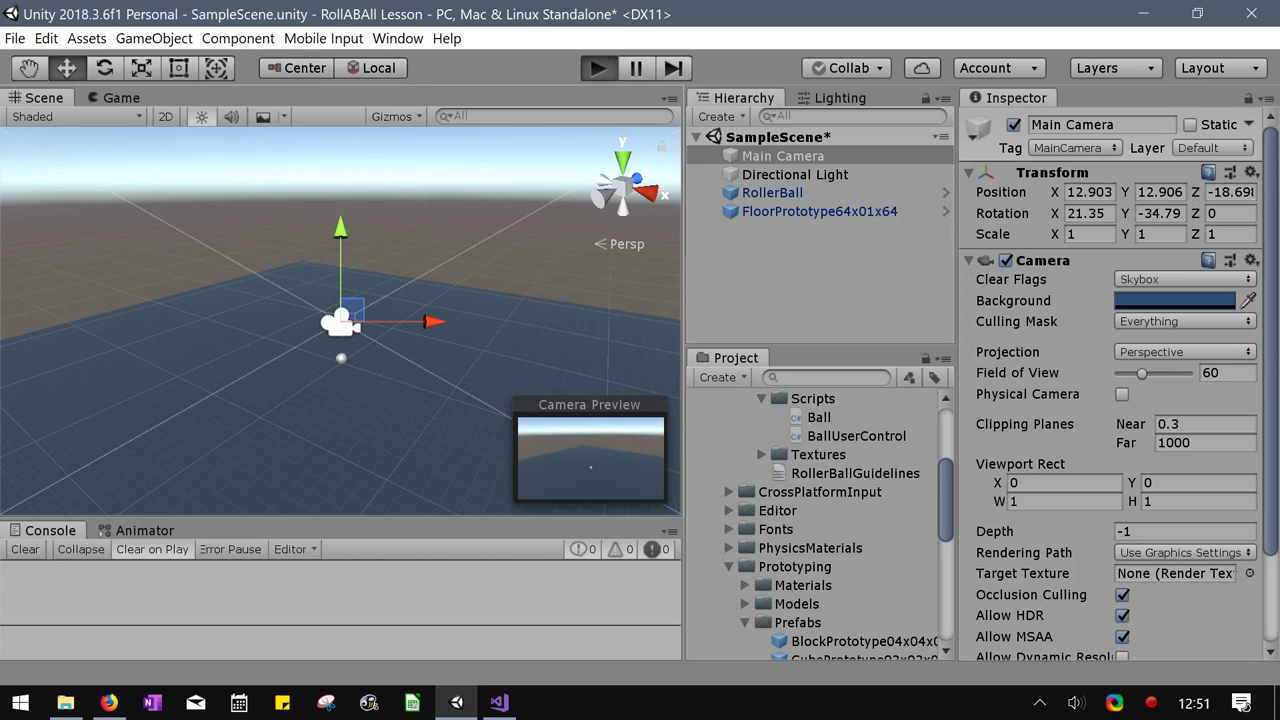
key("d")
key("space")
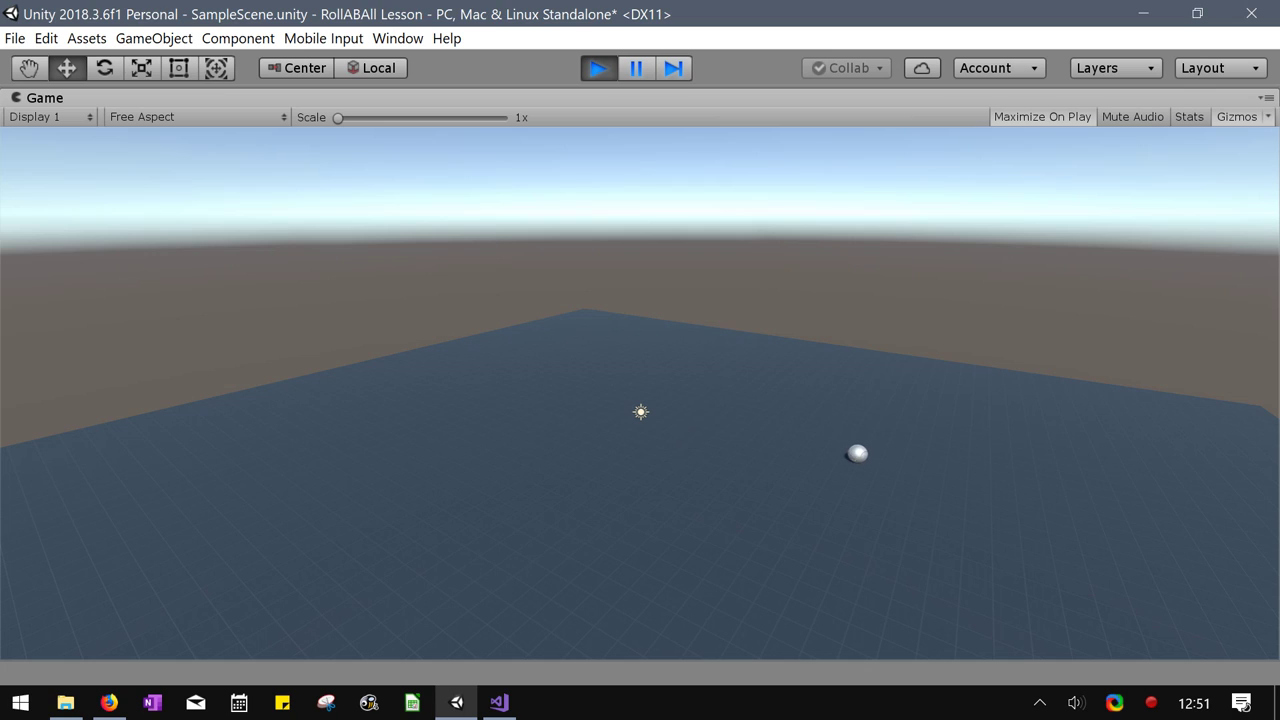
key("space")
key("space")
key("space")
key("Left")
key("ctrl+p")
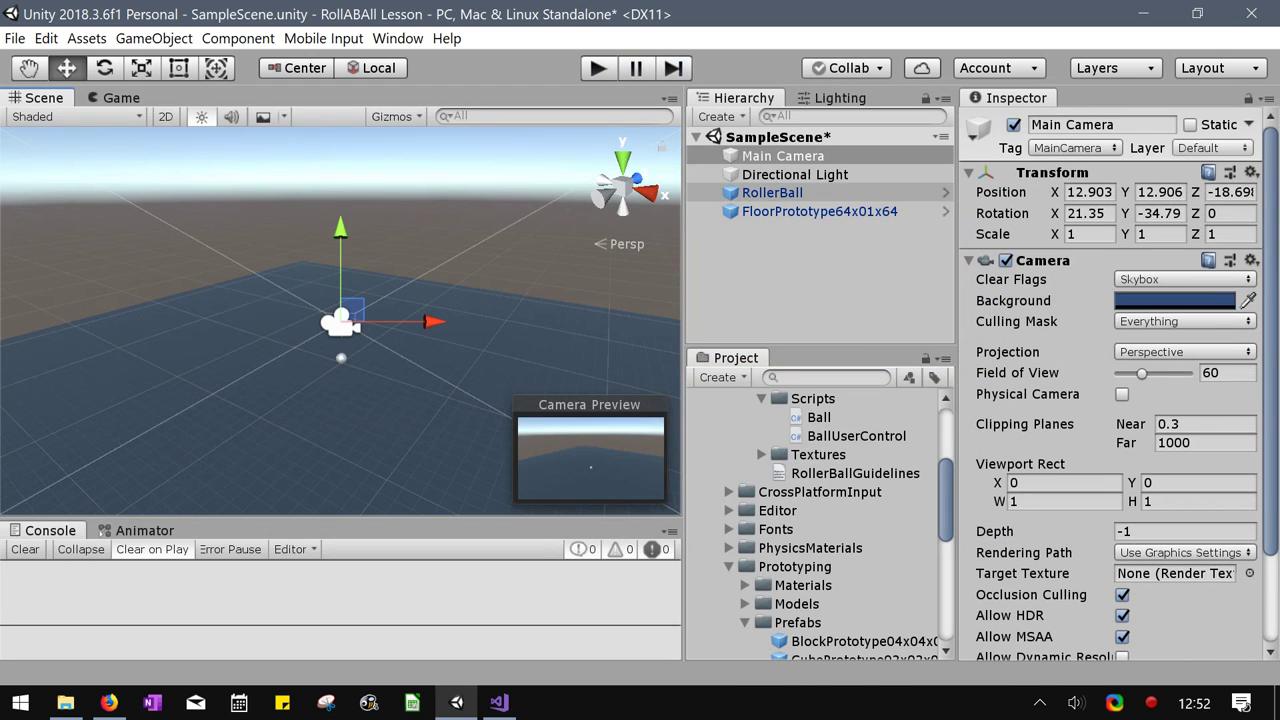
Turn off Use Torque in the RollerBall's Ball script and set its Jump Power to 8
left_click(772, 193)
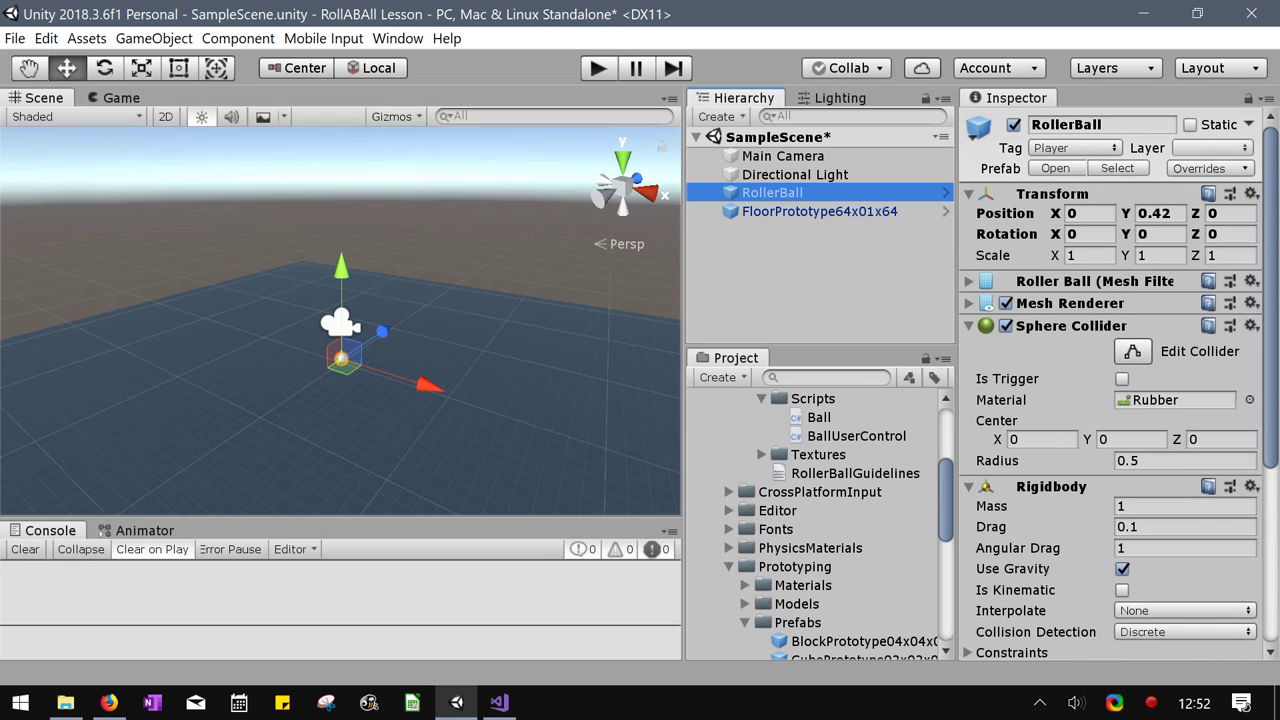
scroll(1110, 400, "down", 5)
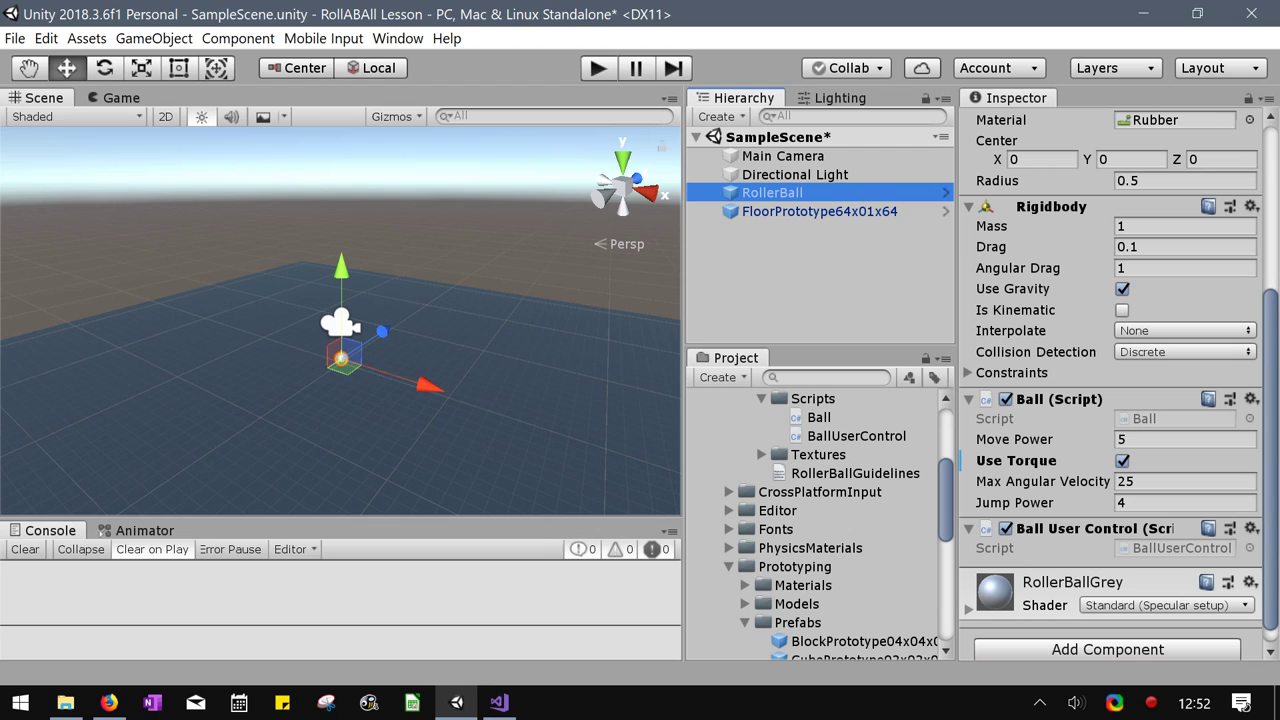
left_click(1122, 461)
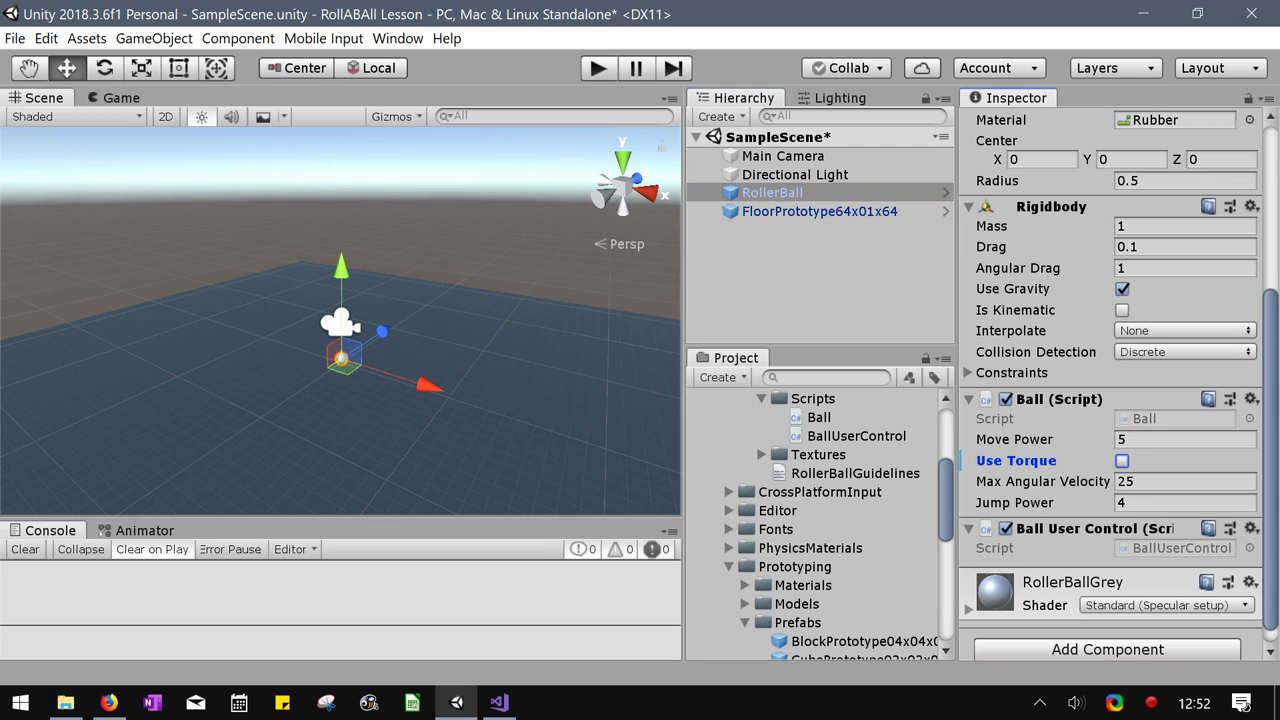
left_click(1180, 503)
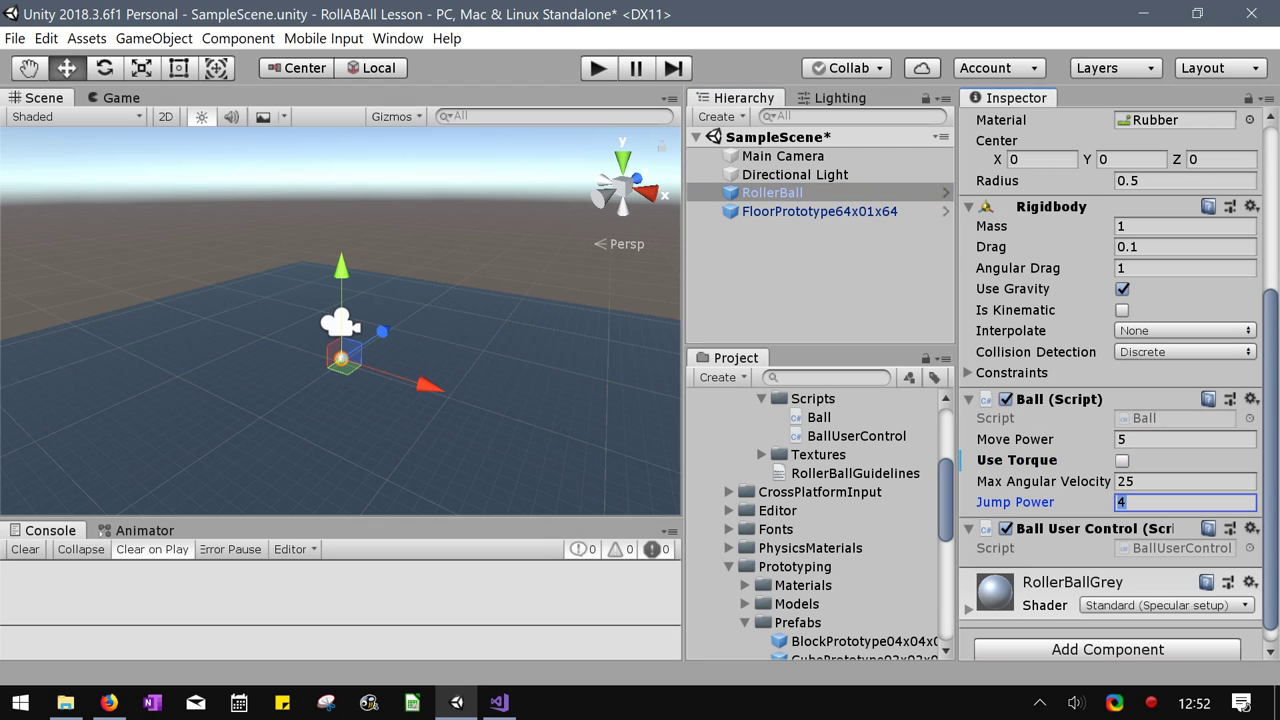
type("8")
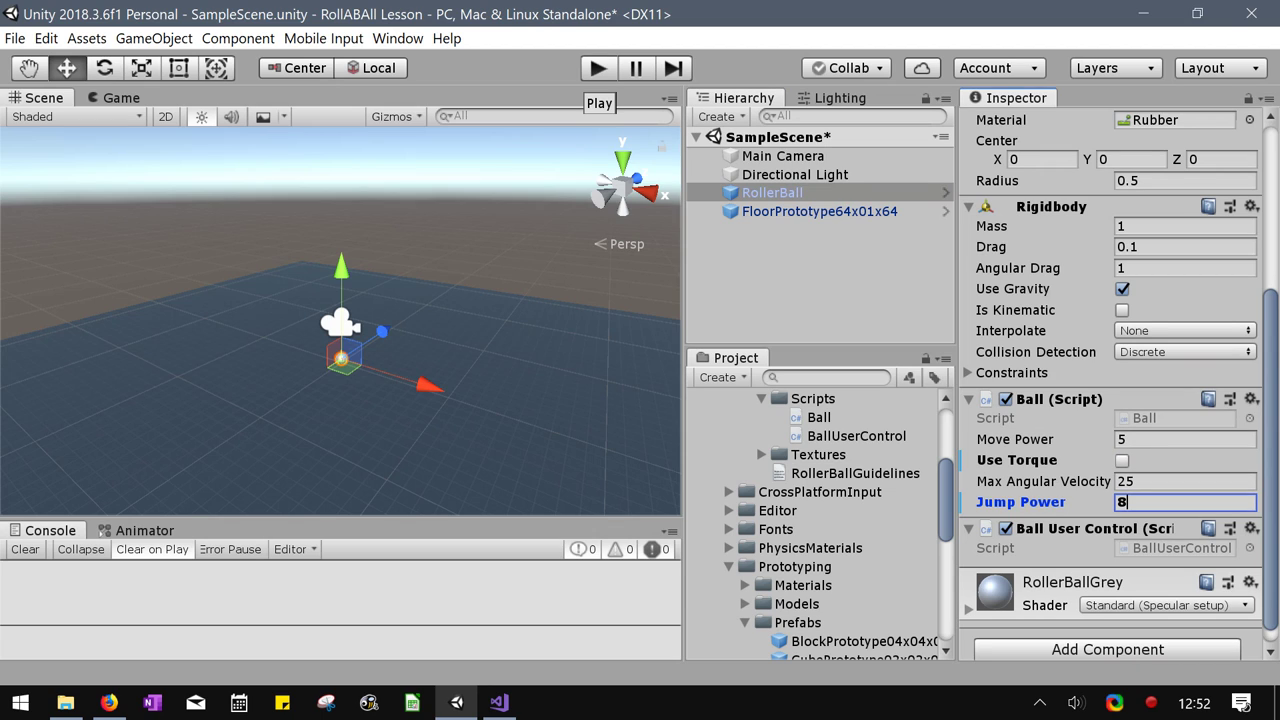
Play the scene to test the ball's torque-free movement and stronger jump while moving right and left, and stop playing
left_click(598, 68)
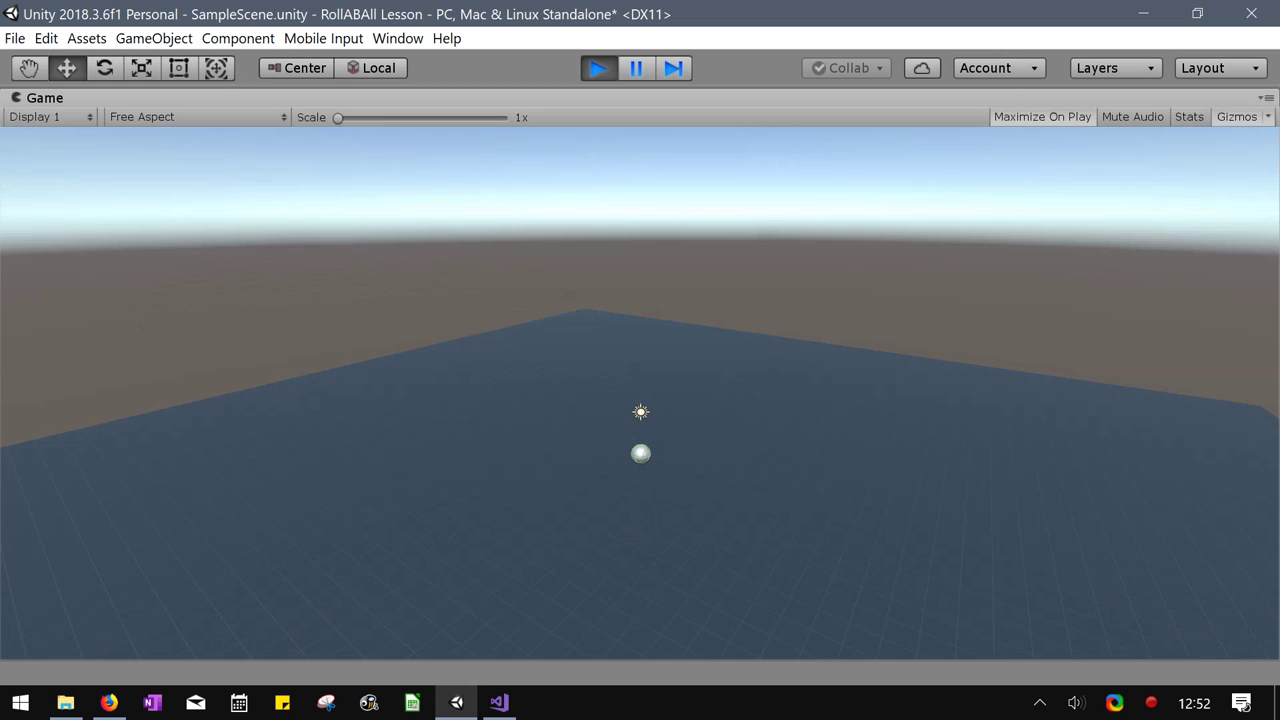
key("Right")
key("space")
key("Left")
key("ctrl+p")
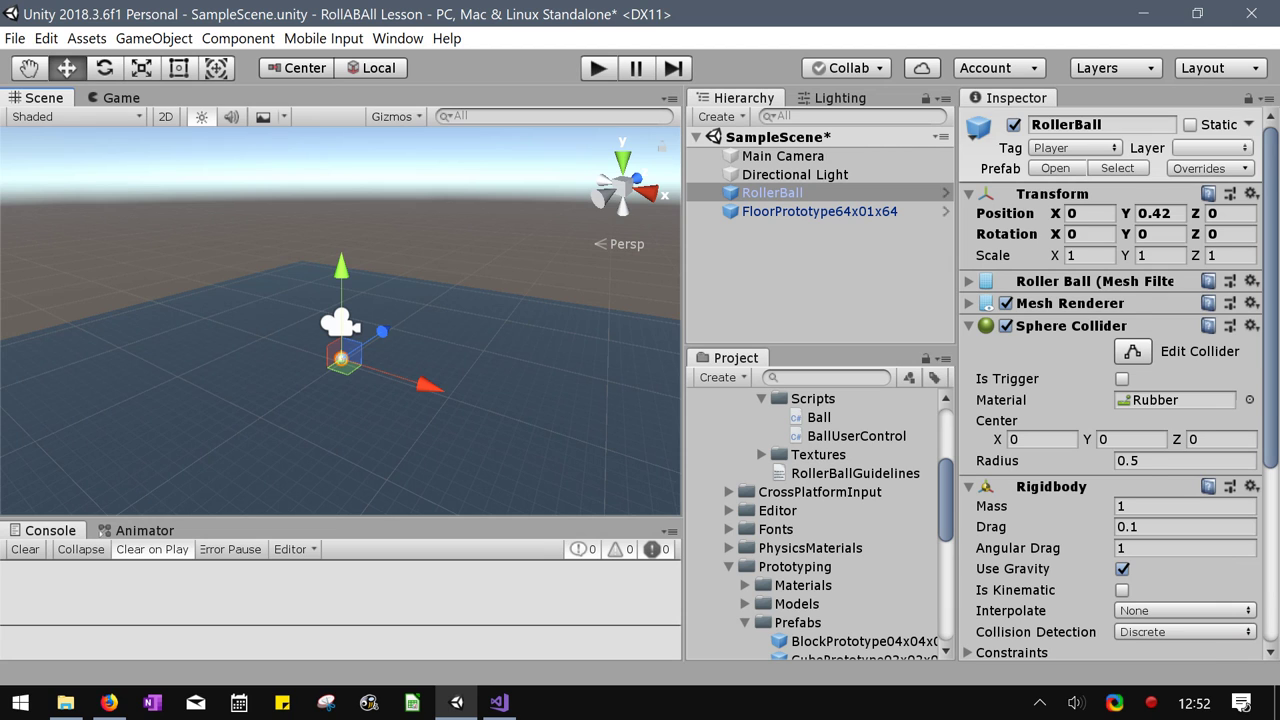
Set the Jump Power in the RollerBall's Ball script to 5
scroll(1110, 400, "down", 3)
left_click(1185, 510)
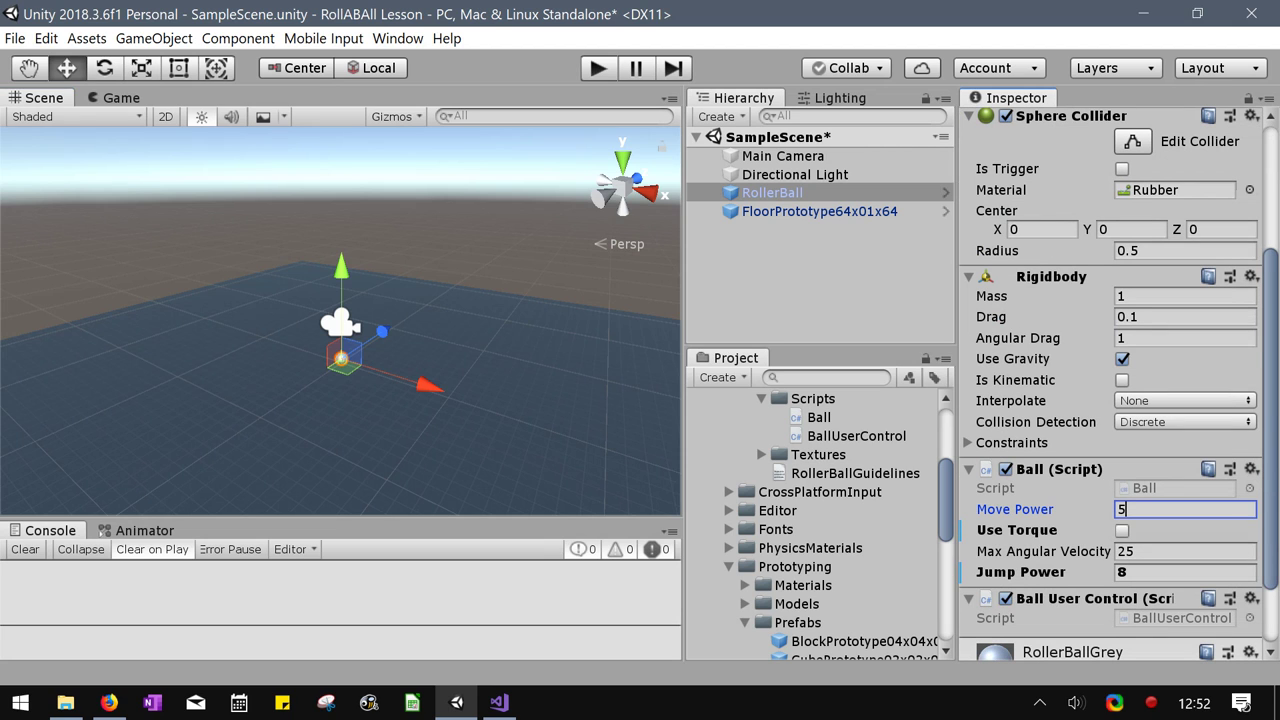
left_click(1185, 573)
type("5")
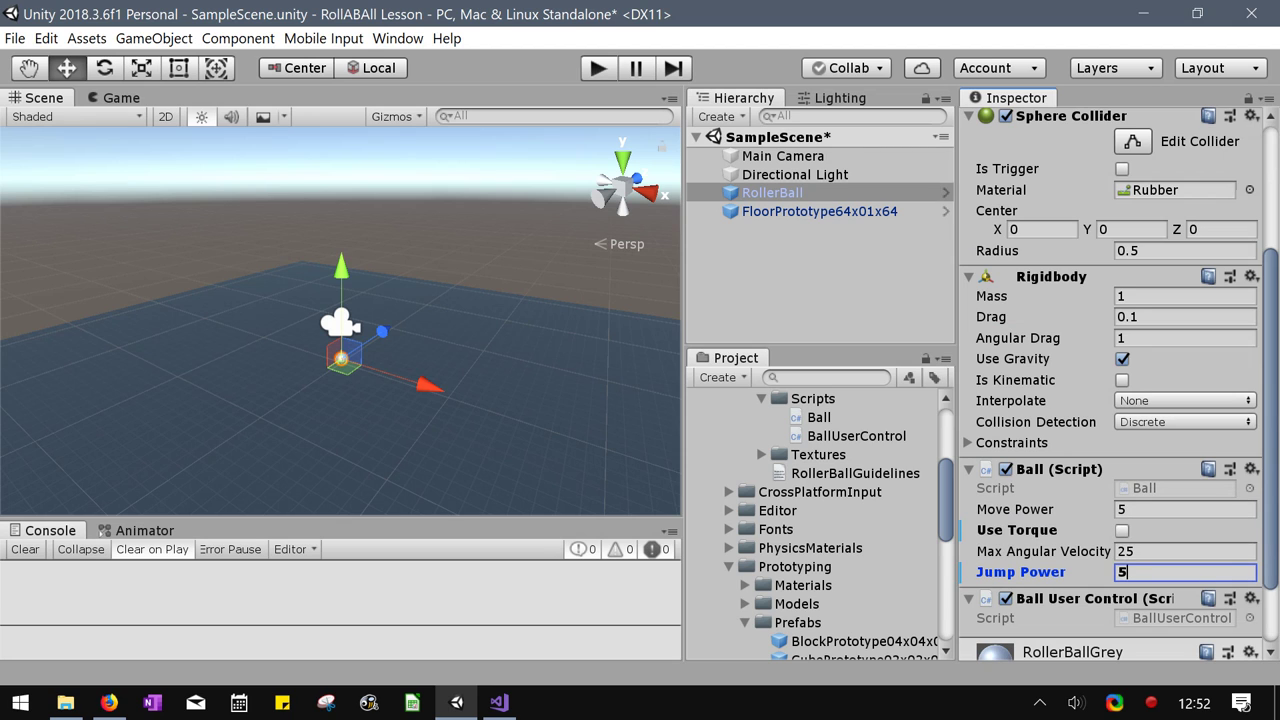
key("Return")
Play the scene again to test the reduced jump power while moving the ball in both directions, and stop playing
key("ctrl+p")
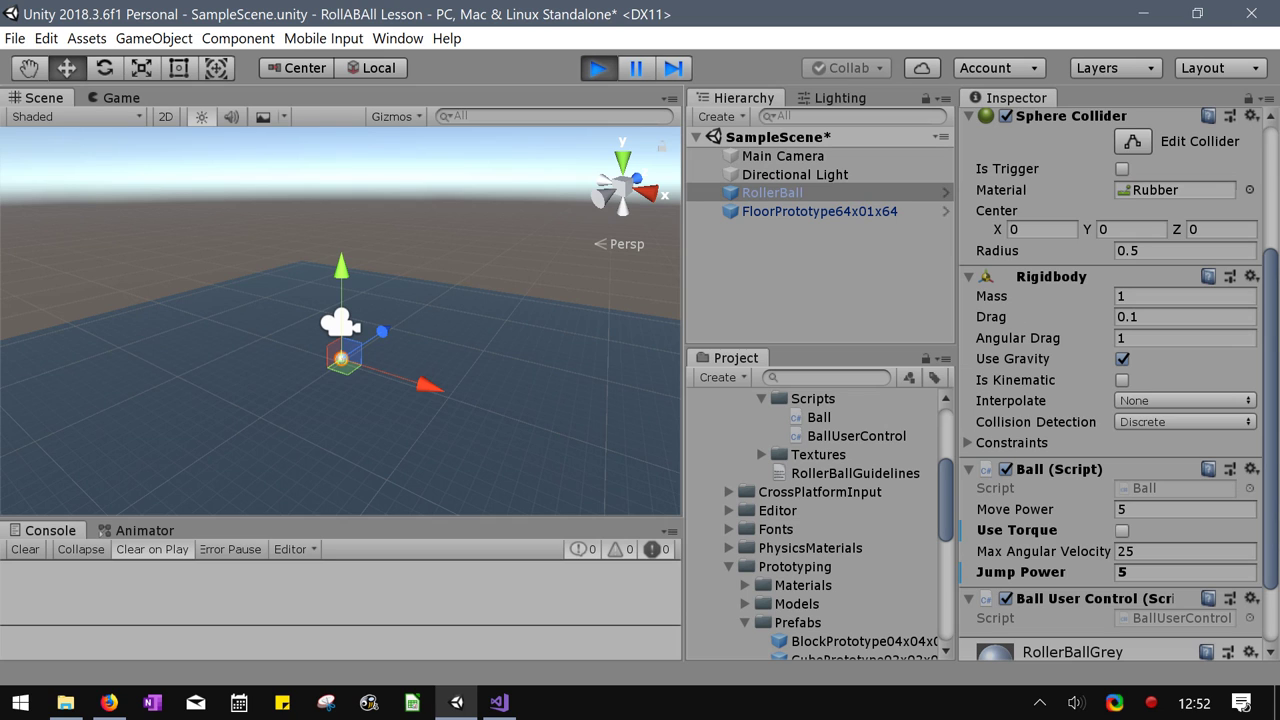
key("d")
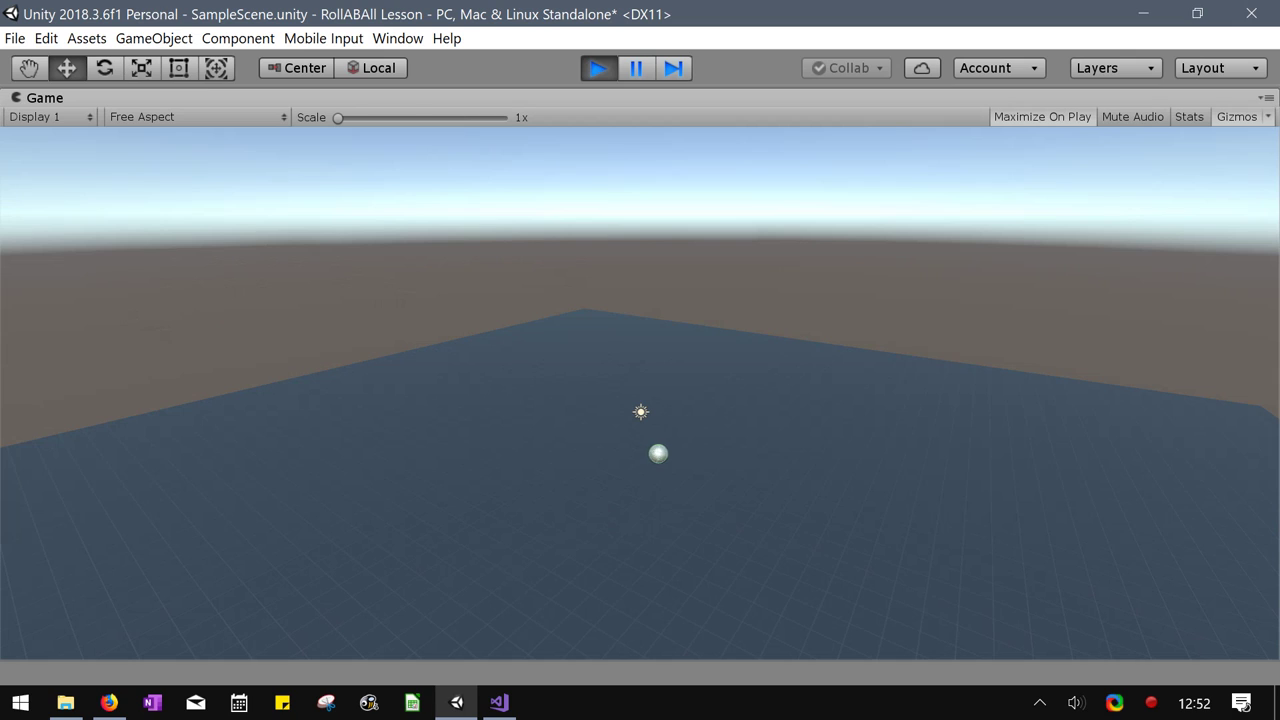
key("space")
key("a")
key("space")
key("Right")
key("Right")
key("space")
key("ctrl+p")
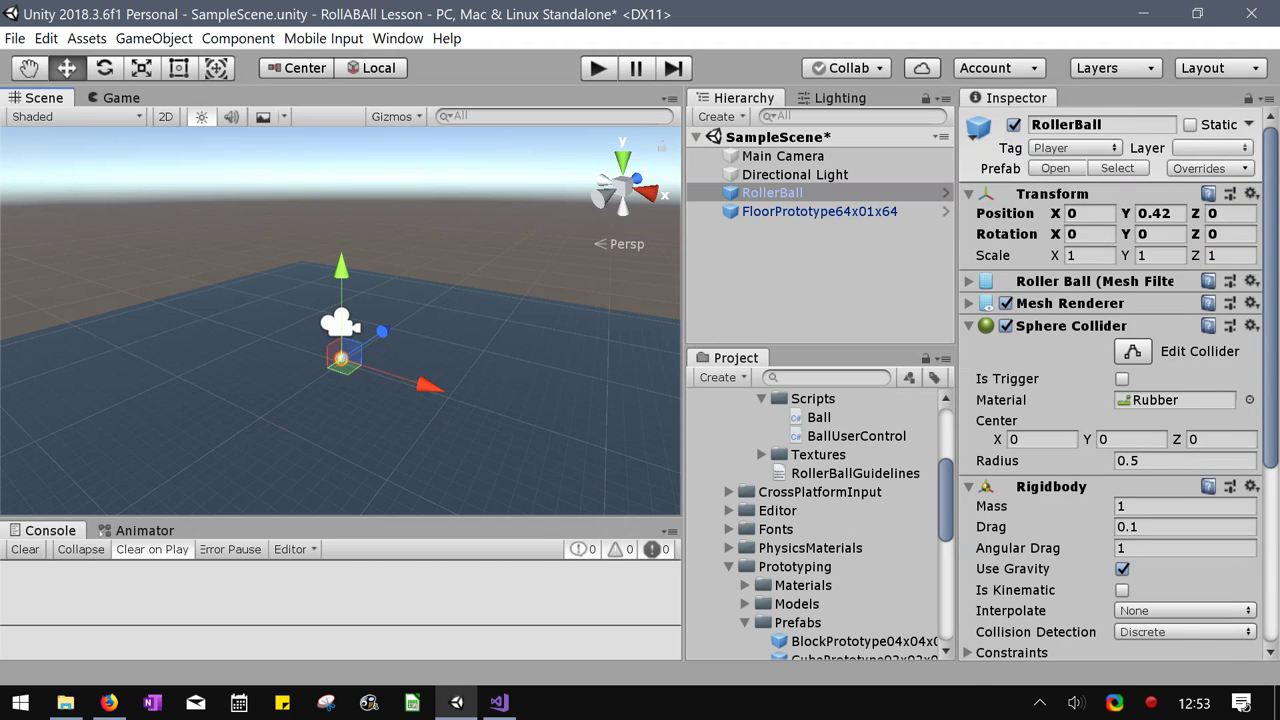
Open the Drag and Angular Drag values of the RollerBall's Rigidbody for editing
scroll(1110, 383, "down", 3)
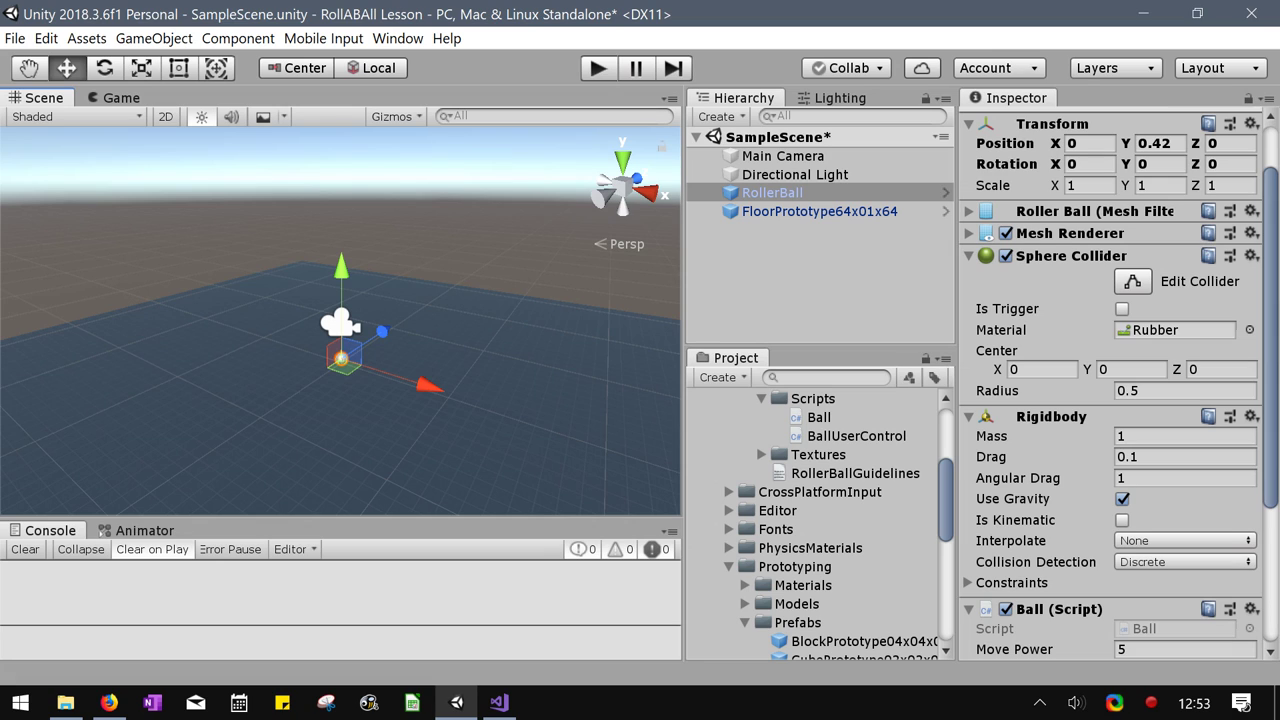
left_click_drag(1156, 457, 1098, 458)
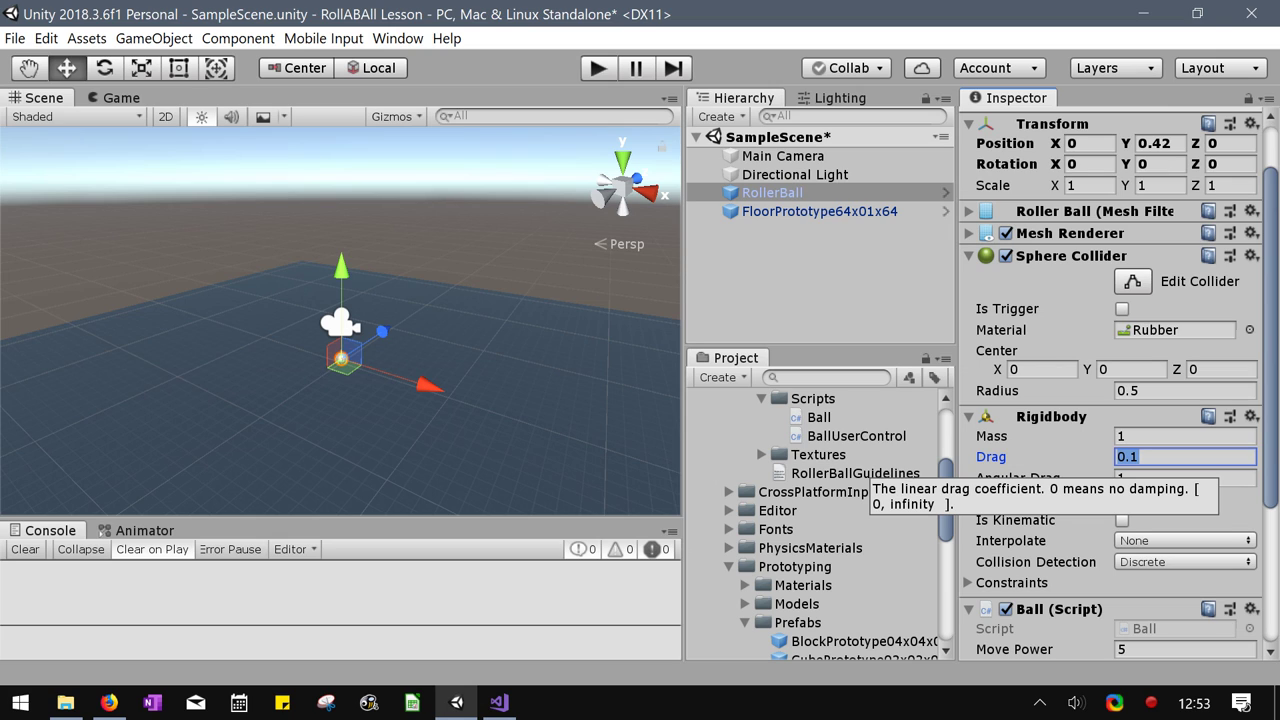
key("Tab")
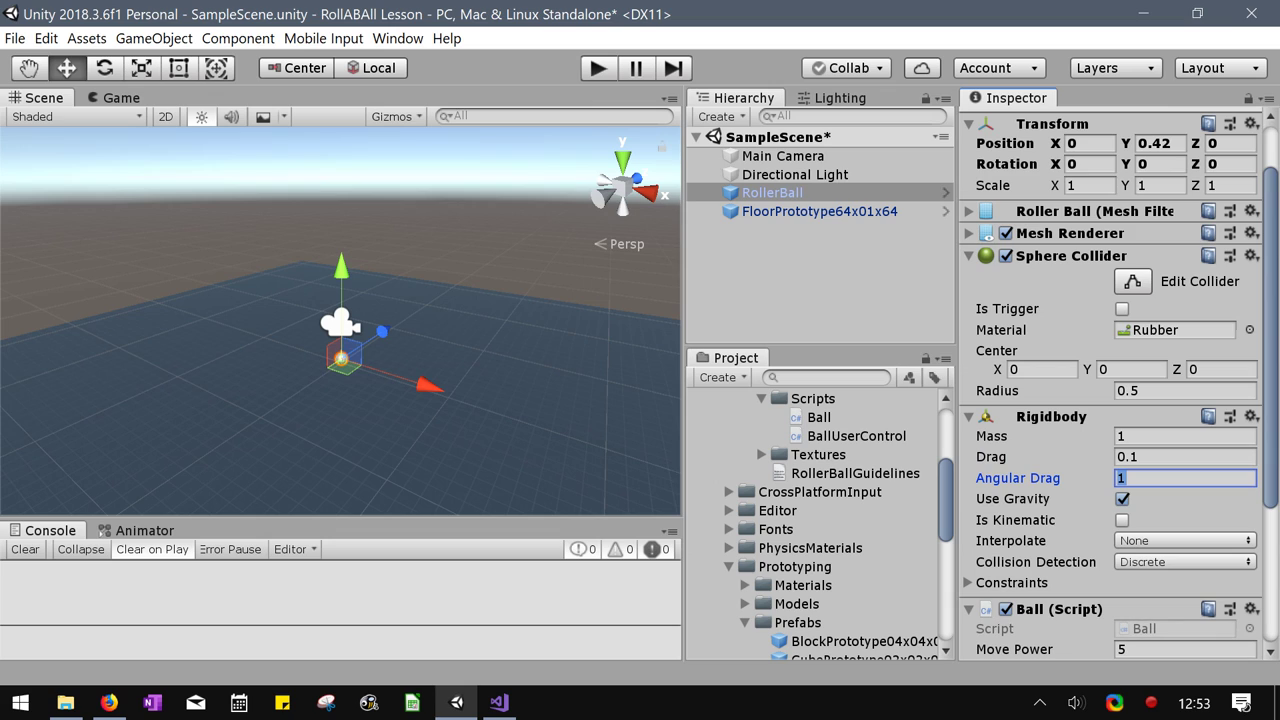